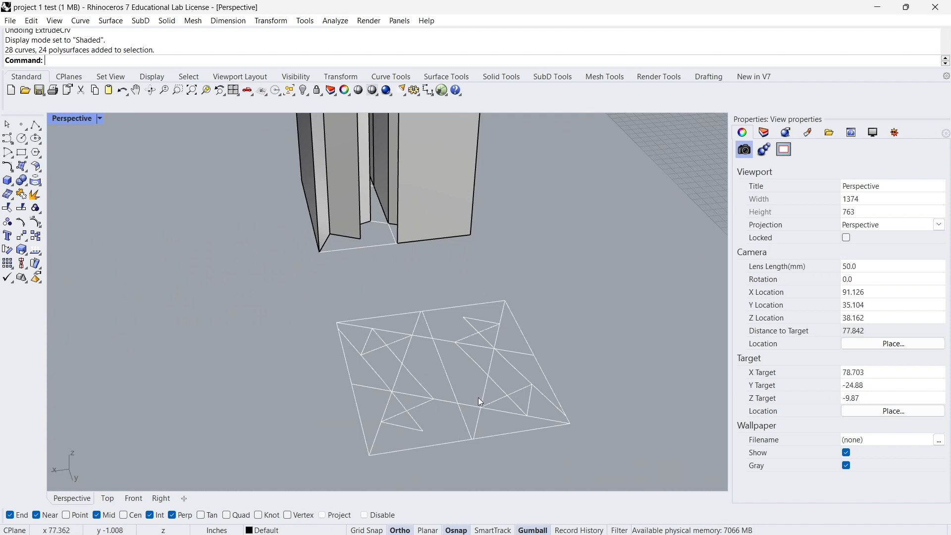
Draw a rectangular plane on the ground extending beyond the footprint of the middle cluster of extruded solids.
{"action": "scroll", "coordinate": [347, 395], "scroll_direction": "up", "scroll_amount": 2}
{"action": "right_click_drag", "start_coordinate": [313, 221], "coordinate": [402, 307]}
{"action": "scroll", "coordinate": [402, 248], "scroll_direction": "down", "scroll_amount": 2}
{"action": "right_click_drag", "start_coordinate": [402, 307], "coordinate": [404, 255]}
{"action": "scroll", "coordinate": [297, 314], "scroll_direction": "up", "scroll_amount": 2}
{"action": "scroll", "coordinate": [287, 234], "scroll_direction": "down", "scroll_amount": 2}
{"action": "right_click_drag", "start_coordinate": [287, 233], "coordinate": [352, 283]}
{"action": "type", "text": "Plane"}
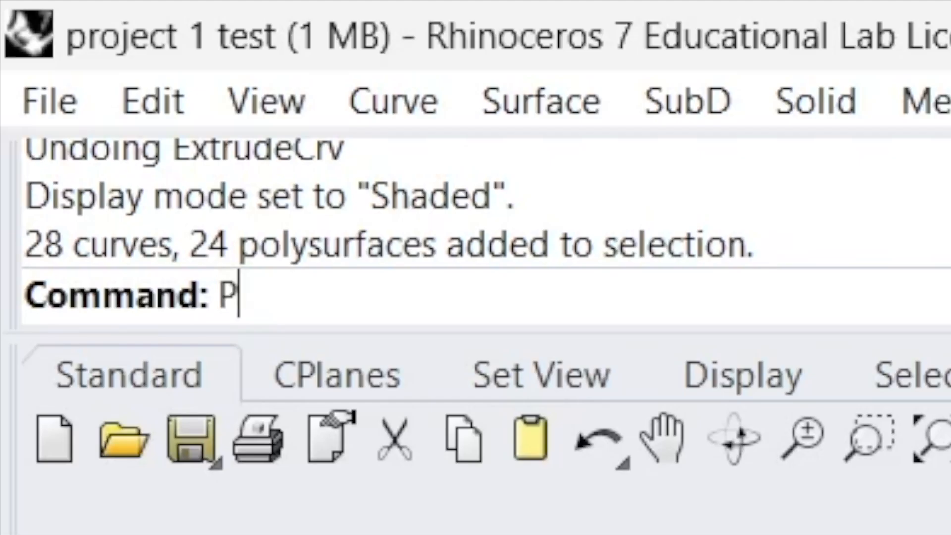
{"action": "key", "text": "Return"}
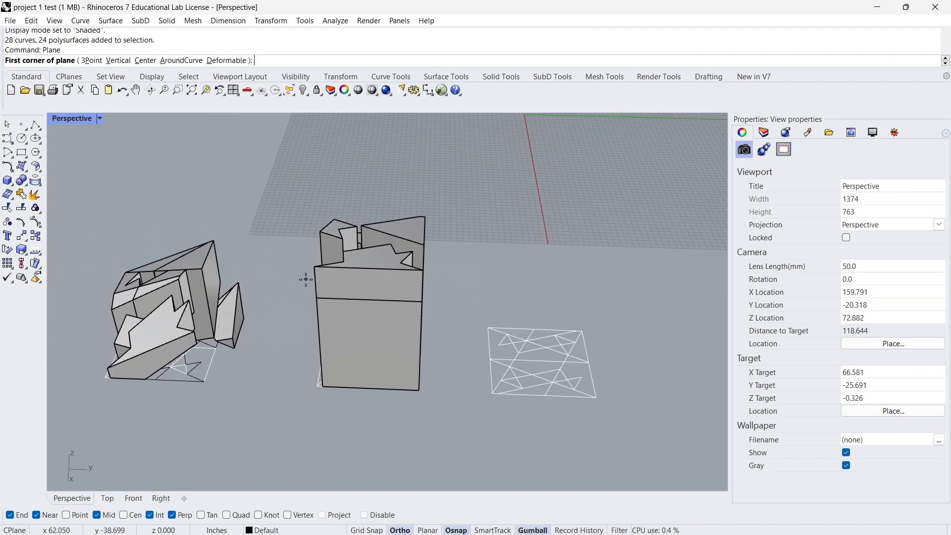
{"action": "right_click_drag", "start_coordinate": [307, 280], "coordinate": [299, 311]}
{"action": "left_click", "coordinate": [298, 311]}
{"action": "left_click", "coordinate": [552, 455]}
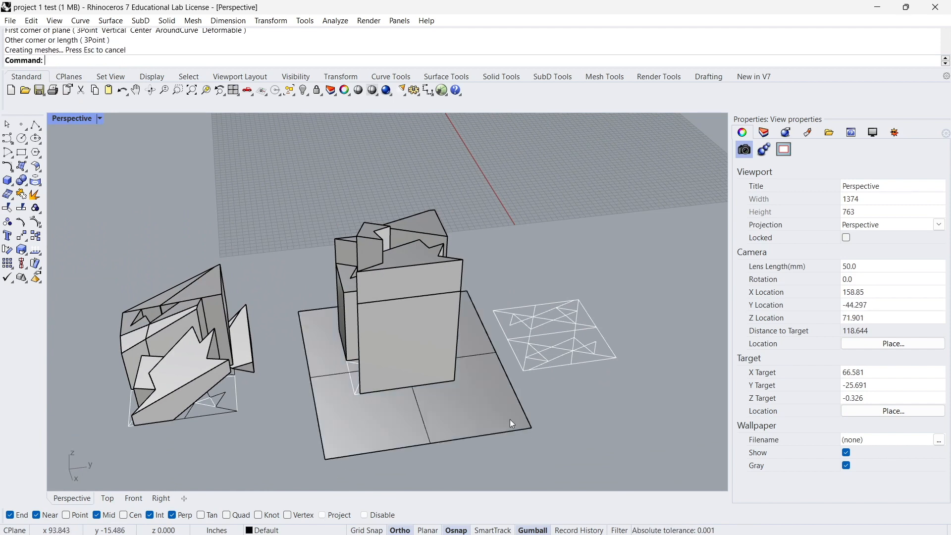
Select the new plane and raise it vertically to the upper half of the middle extruded cluster.
{"action": "left_click", "coordinate": [501, 430]}
{"action": "right_click_drag", "start_coordinate": [500, 430], "coordinate": [379, 313]}
{"action": "left_click_drag", "start_coordinate": [379, 313], "coordinate": [378, 230]}
{"action": "scroll", "coordinate": [373, 250], "scroll_direction": "up", "scroll_amount": 2}
{"action": "right_click_drag", "start_coordinate": [361, 293], "coordinate": [365, 239]}
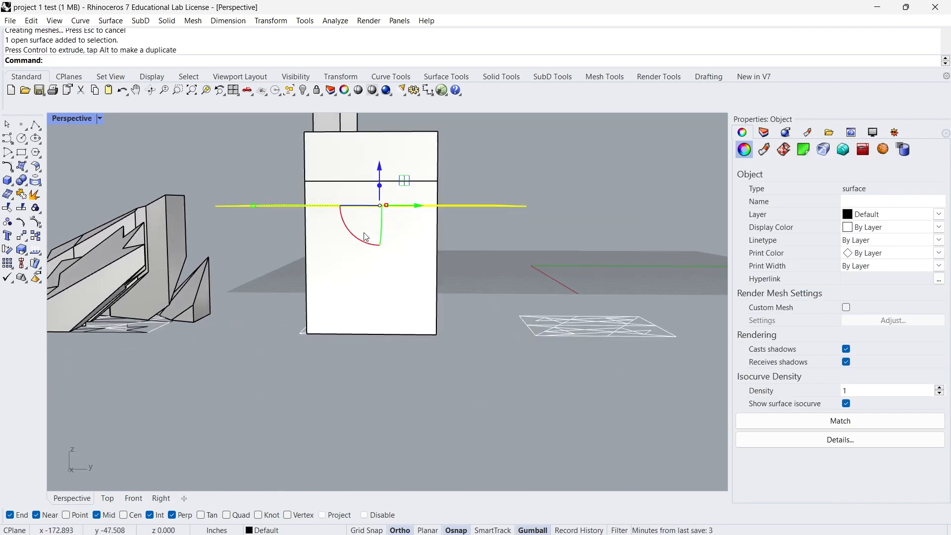
Rotate the plane about two axes so it crosses the extruded solids at a diagonal slope.
{"action": "left_click_drag", "start_coordinate": [359, 237], "coordinate": [370, 246]}
{"action": "right_click_drag", "start_coordinate": [361, 221], "coordinate": [238, 273]}
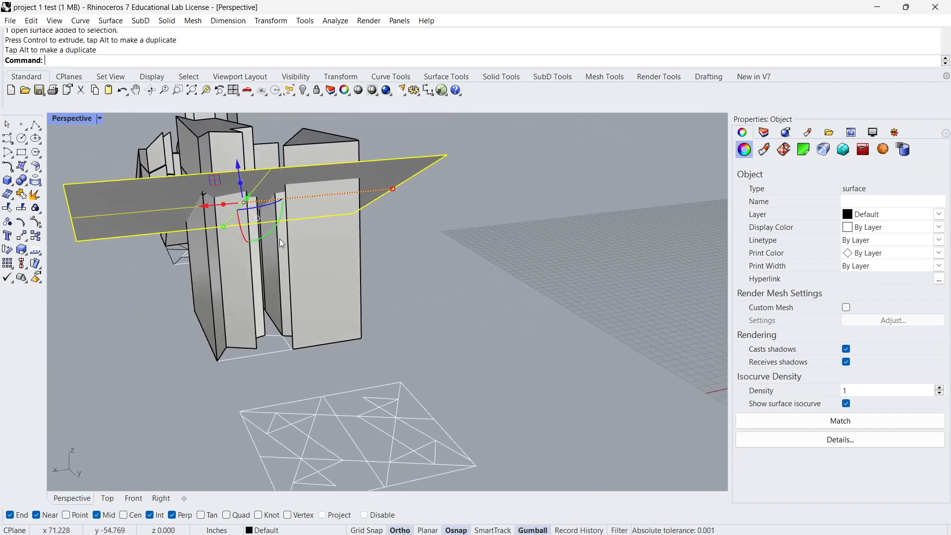
{"action": "left_click_drag", "start_coordinate": [272, 237], "coordinate": [291, 239]}
{"action": "right_click_drag", "start_coordinate": [291, 239], "coordinate": [430, 220]}
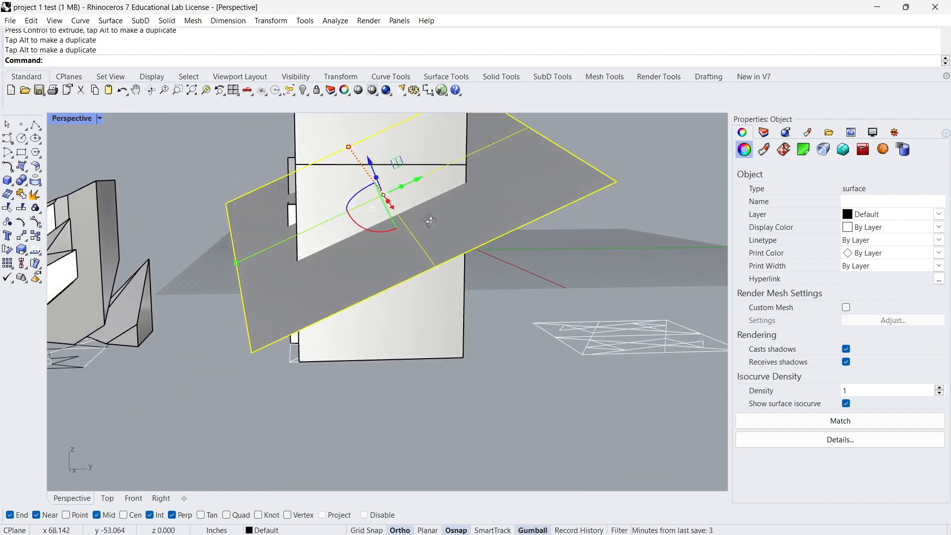
Shift the tilted plane along its own axes until it passes completely through all the extruded solids, and deselect it.
{"action": "right_click_drag", "start_coordinate": [331, 180], "coordinate": [422, 160]}
{"action": "left_click_drag", "start_coordinate": [412, 157], "coordinate": [414, 164]}
{"action": "right_click_drag", "start_coordinate": [434, 168], "coordinate": [542, 212]}
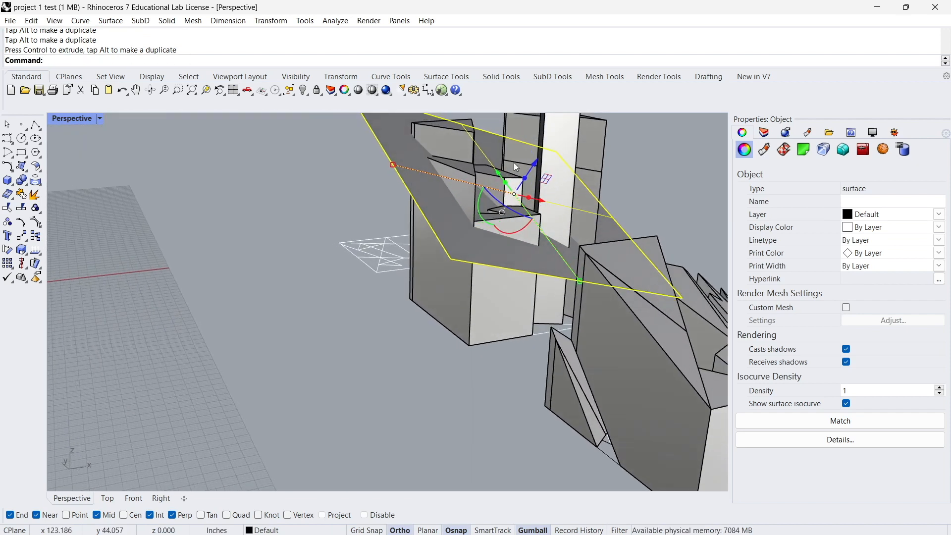
{"action": "mouse_move", "coordinate": [516, 167]}
{"action": "right_mouse_down"}
{"action": "mouse_move", "coordinate": [547, 159]}
{"action": "mouse_move", "coordinate": [519, 175]}
{"action": "right_mouse_up"}
{"action": "left_click_drag", "start_coordinate": [515, 173], "coordinate": [515, 173]}
{"action": "right_click_drag", "start_coordinate": [515, 173], "coordinate": [461, 171]}
{"action": "left_click_drag", "start_coordinate": [475, 142], "coordinate": [470, 154]}
{"action": "right_click_drag", "start_coordinate": [470, 156], "coordinate": [378, 259]}
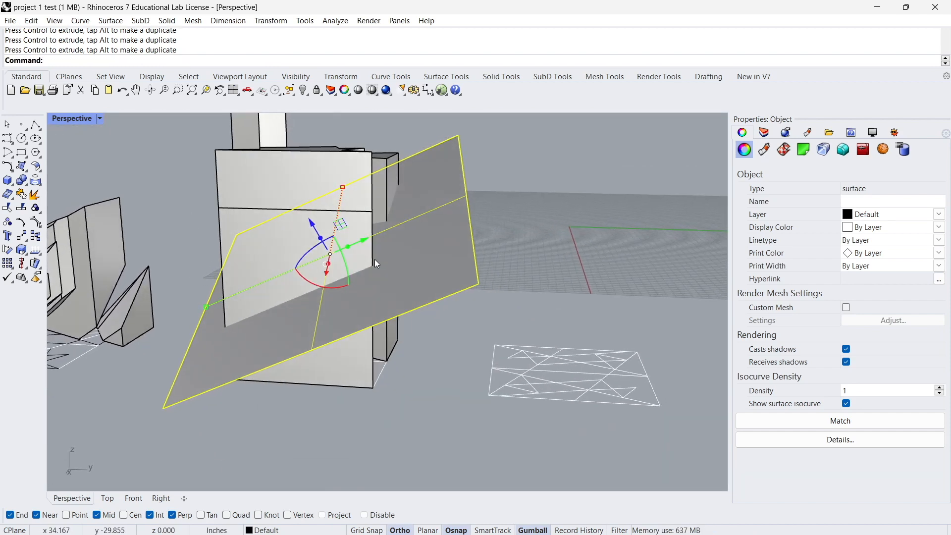
{"action": "right_click_drag", "start_coordinate": [308, 299], "coordinate": [379, 325]}
{"action": "scroll", "coordinate": [431, 372], "scroll_direction": "down", "scroll_amount": 5}
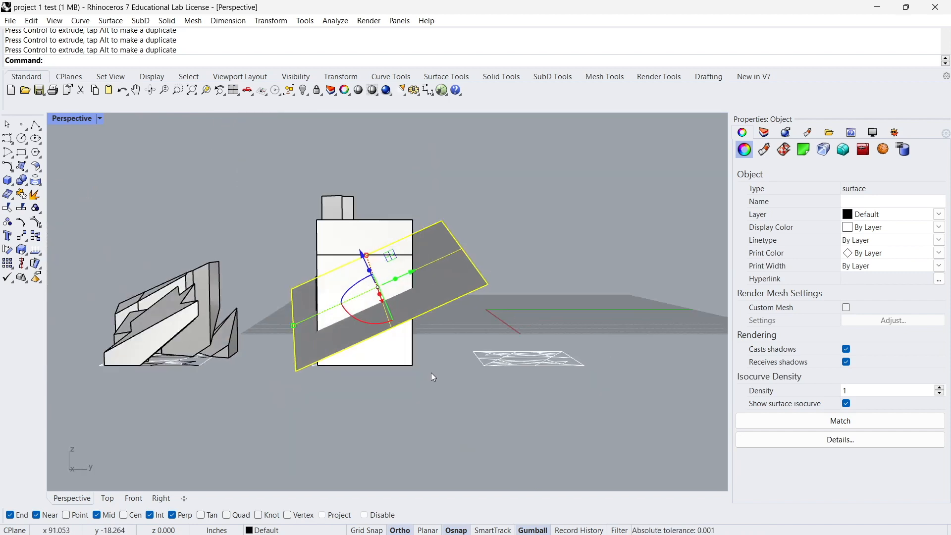
{"action": "key", "text": "Escape"}
{"action": "left_click_drag", "start_coordinate": [267, 167], "coordinate": [437, 419]}
{"action": "scroll", "coordinate": [439, 293], "scroll_direction": "up", "scroll_amount": 2}
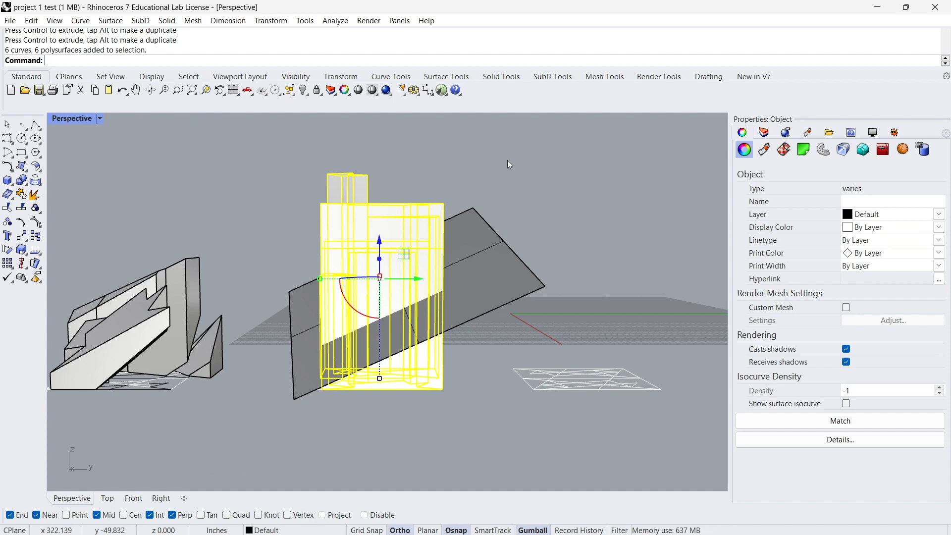
{"action": "left_click_drag", "start_coordinate": [478, 152], "coordinate": [272, 424]}
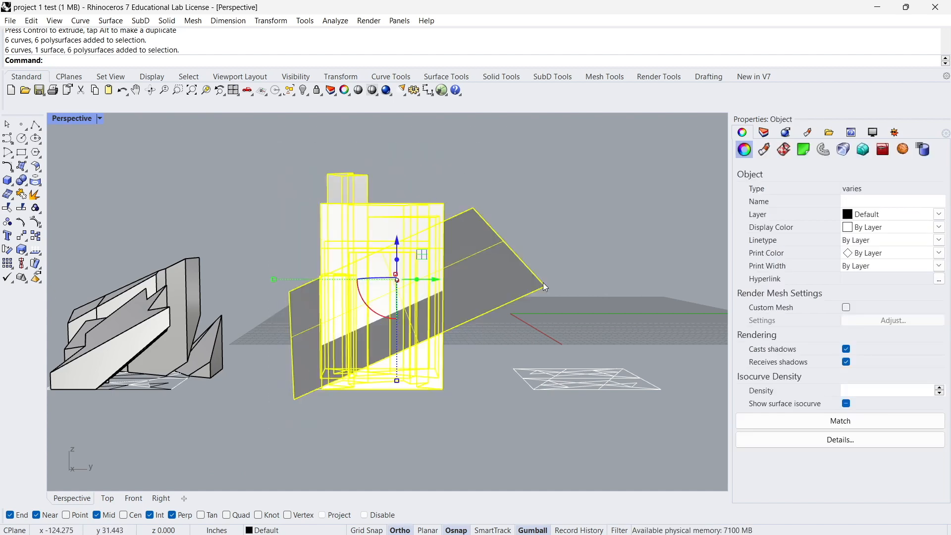
{"action": "left_click", "coordinate": [503, 279], "text": "ctrl"}
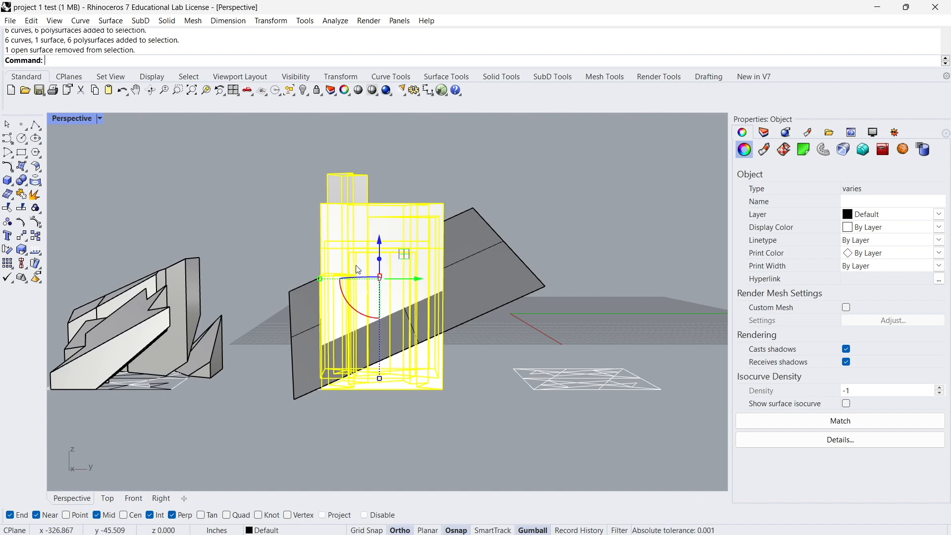
{"action": "key", "text": "Escape"}
Select the middle extruded solids and split them with BooleanSplit, using the tilted plane as the cutting surface.
{"action": "left_click_drag", "start_coordinate": [281, 134], "coordinate": [454, 419]}
{"action": "right_click_drag", "start_coordinate": [424, 271], "coordinate": [414, 244]}
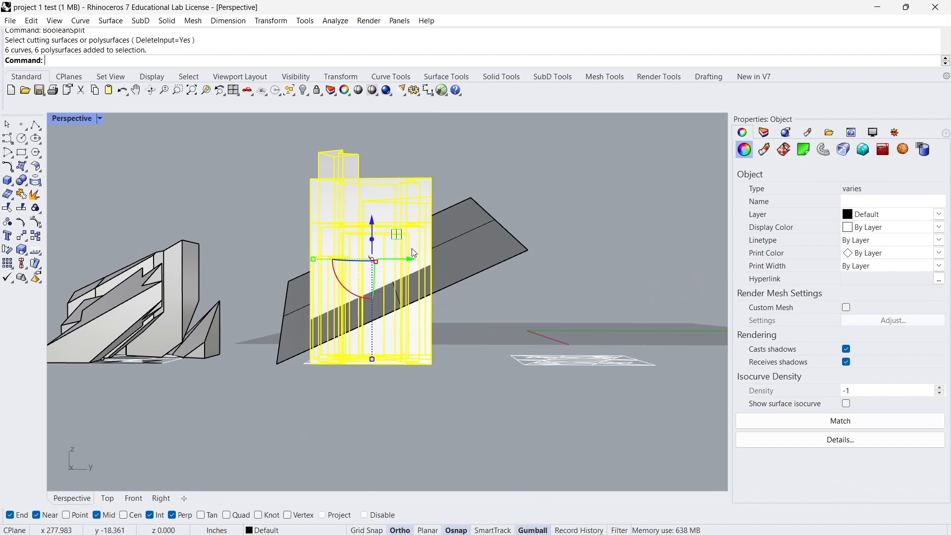
{"action": "type", "text": "BooleanSplit"}
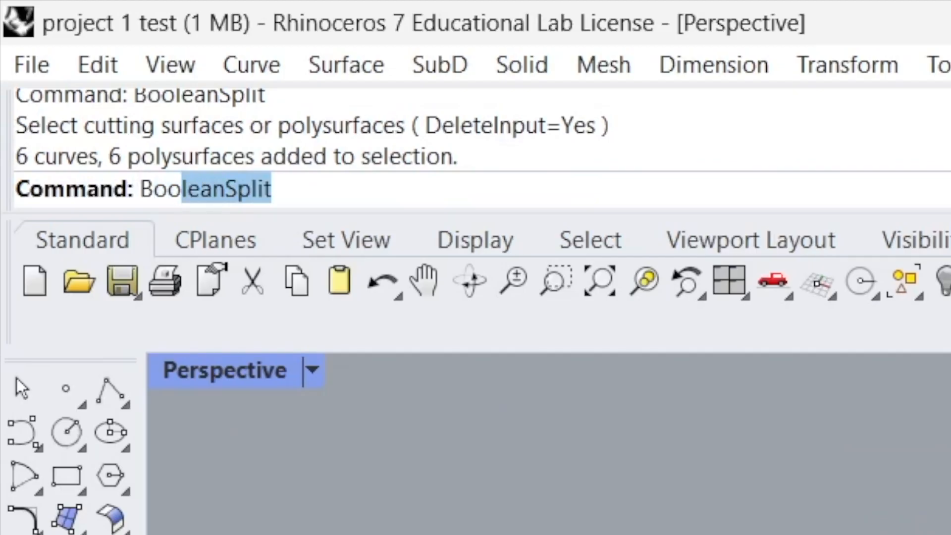
{"action": "key", "text": "Return"}
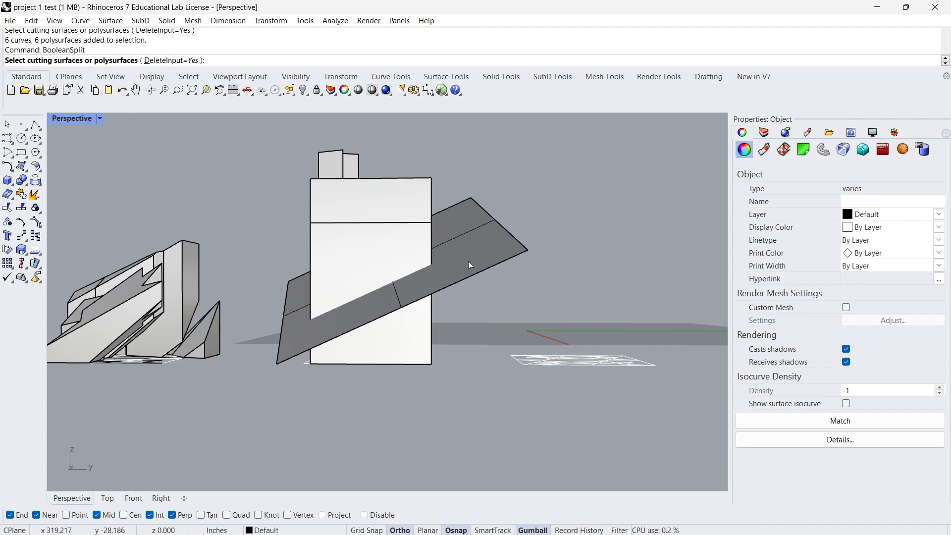
{"action": "left_click", "coordinate": [469, 263]}
{"action": "key", "text": "Return"}
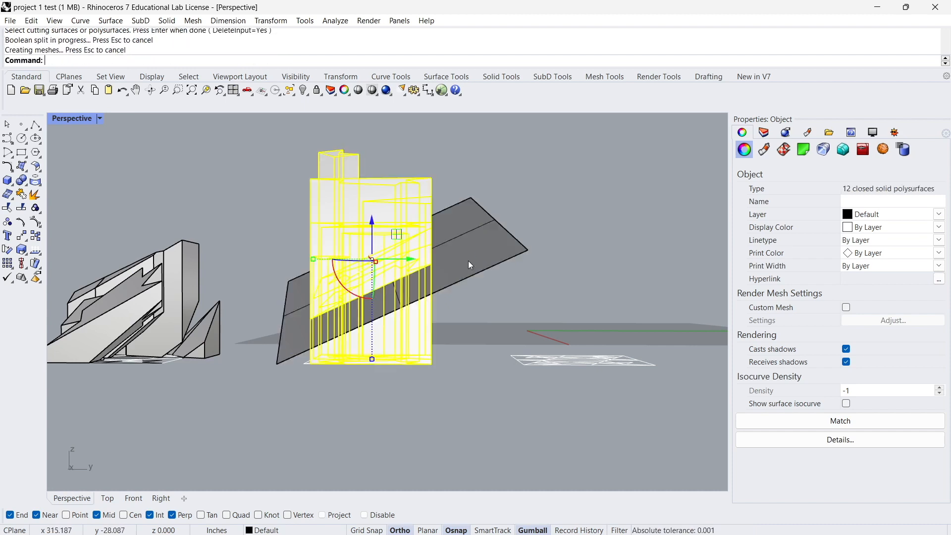
Select the six split pieces above the tilted plane and create a new layer named "cut object".
{"action": "left_click", "coordinate": [229, 144]}
{"action": "left_click_drag", "start_coordinate": [278, 139], "coordinate": [452, 337]}
{"action": "right_click_drag", "start_coordinate": [382, 210], "coordinate": [365, 242]}
{"action": "left_click", "coordinate": [762, 133]}
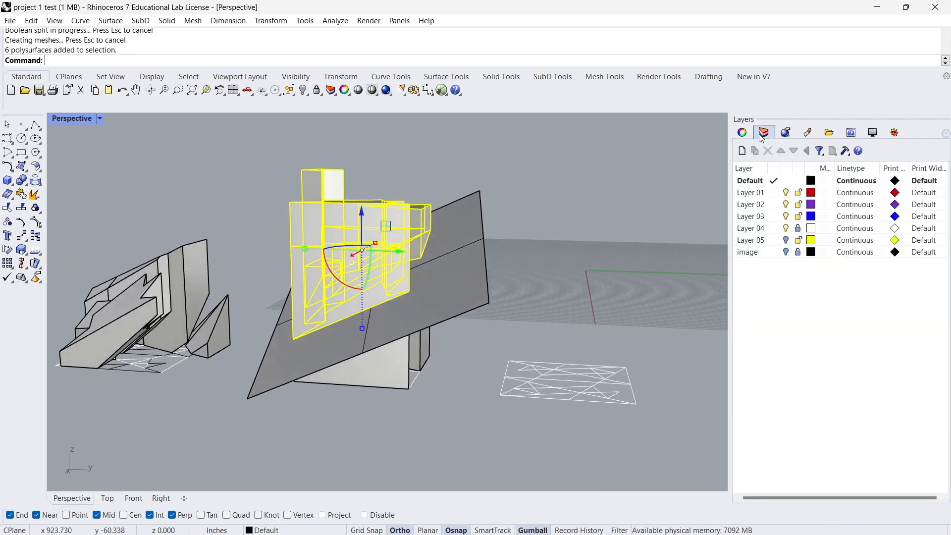
{"action": "left_click", "coordinate": [741, 151]}
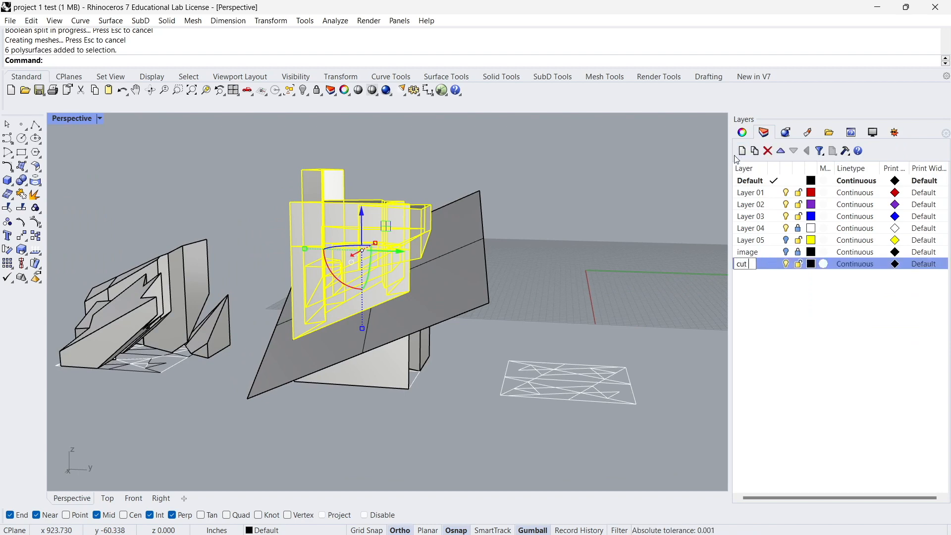
Assign the selected upper pieces to the "cut object" layer, and toggle that layer's visibility off and on.
{"action": "right_click", "coordinate": [742, 298]}
{"action": "right_click", "coordinate": [754, 269]}
{"action": "left_click", "coordinate": [800, 479]}
{"action": "right_click", "coordinate": [765, 264]}
{"action": "left_click", "coordinate": [799, 478]}
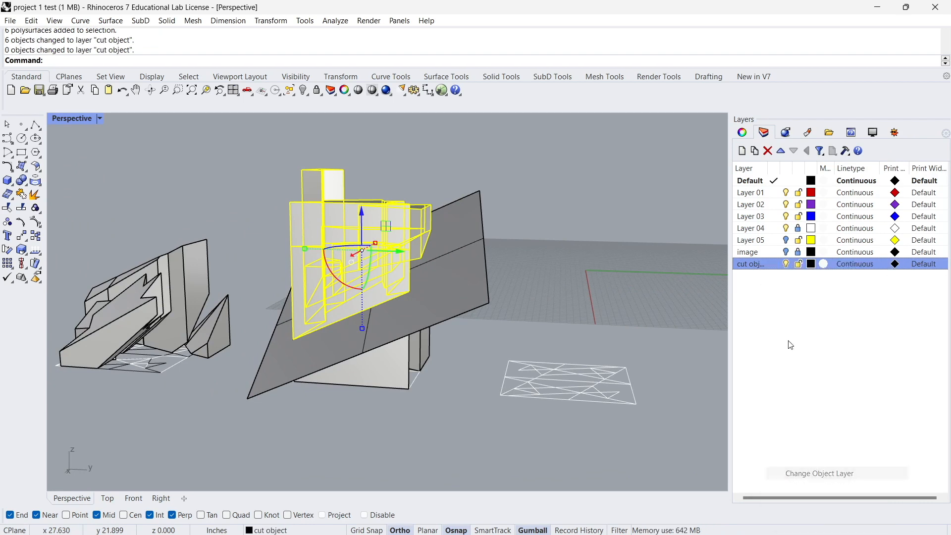
{"action": "left_click", "coordinate": [786, 264]}
{"action": "left_click", "coordinate": [786, 264]}
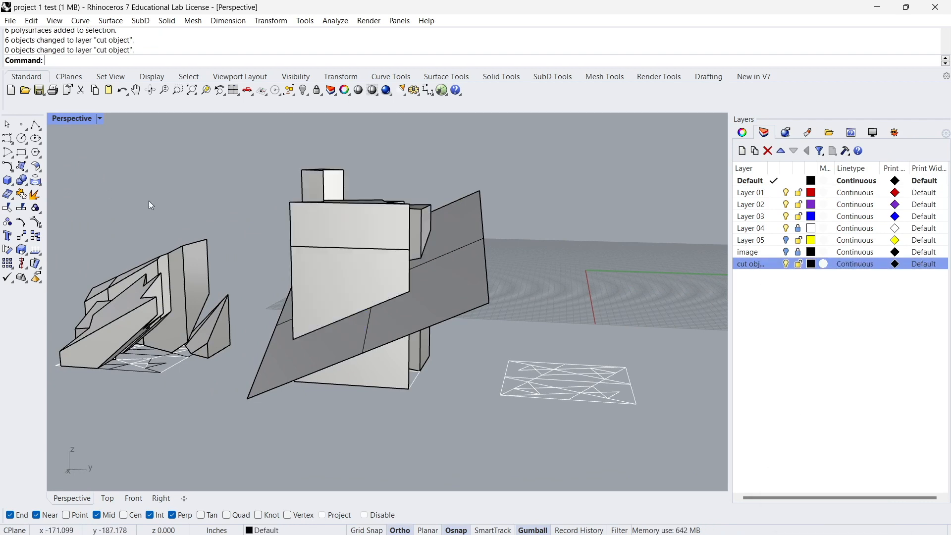
Select all objects on the "cut object" layer, try moving them away from the cutting plane, and undo the moves.
{"action": "right_click", "coordinate": [748, 276]}
{"action": "left_click", "coordinate": [790, 448]}
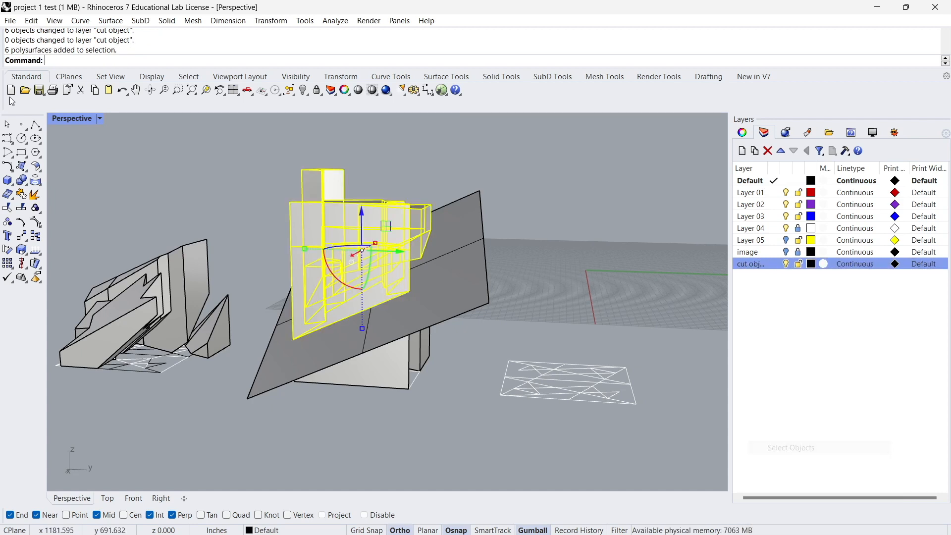
{"action": "left_click_drag", "start_coordinate": [366, 217], "coordinate": [365, 207]}
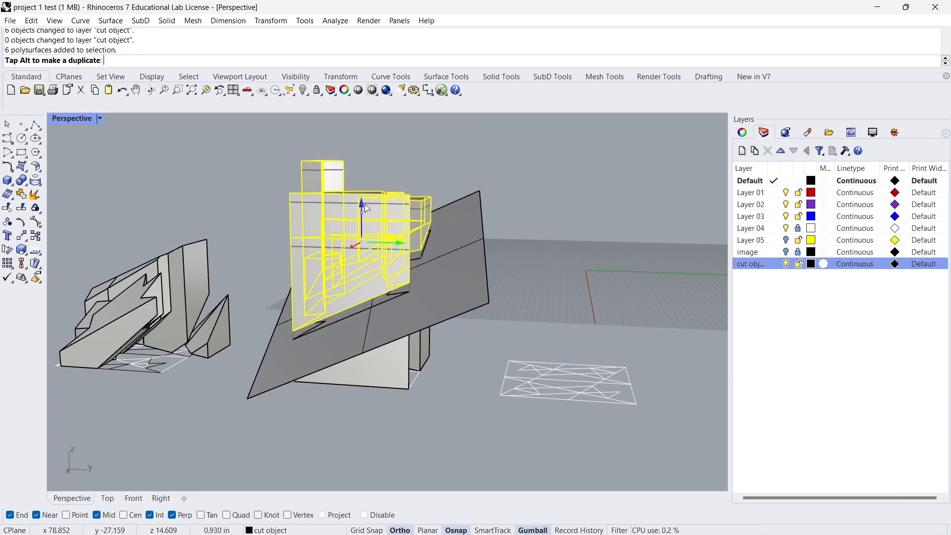
{"action": "right_click_drag", "start_coordinate": [398, 276], "coordinate": [394, 255]}
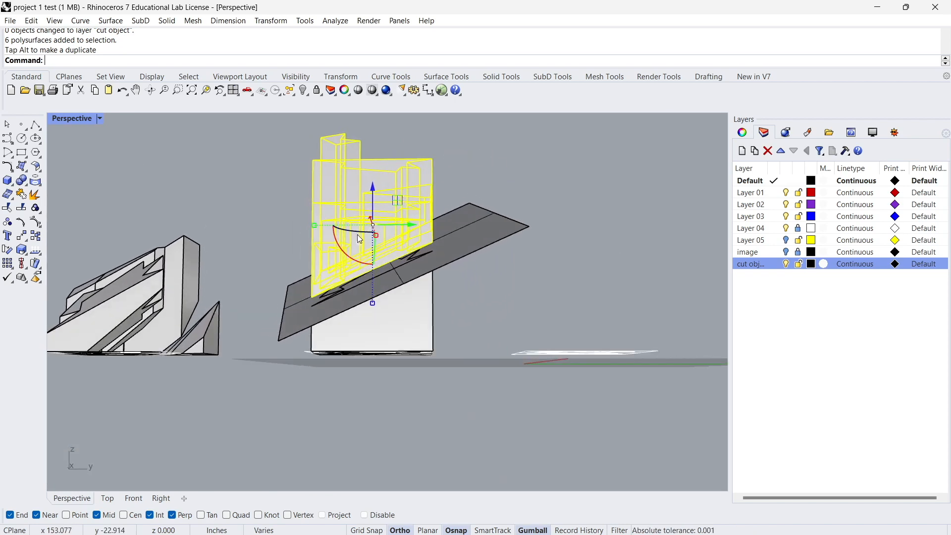
{"action": "key", "text": "ctrl+z"}
{"action": "right_click_drag", "start_coordinate": [372, 241], "coordinate": [362, 273]}
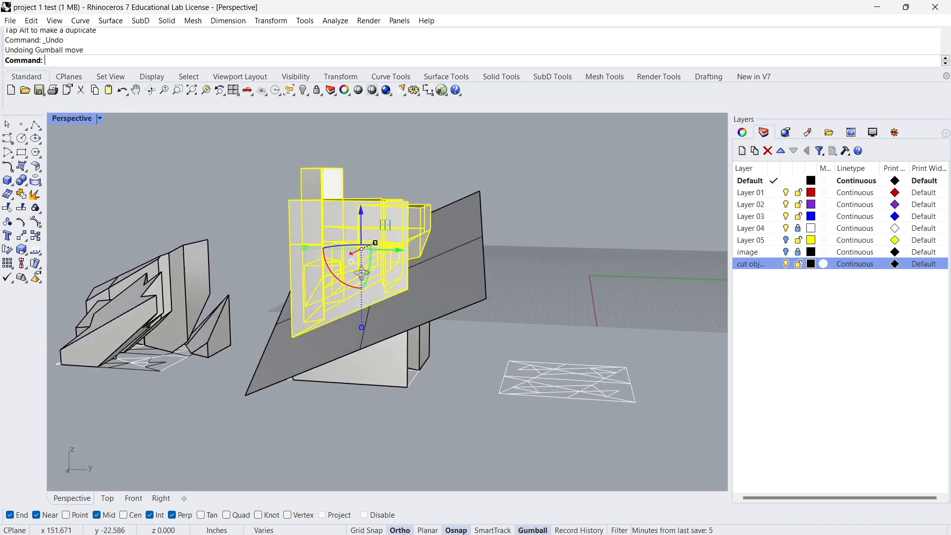
{"action": "left_click_drag", "start_coordinate": [350, 257], "coordinate": [336, 261]}
{"action": "right_click_drag", "start_coordinate": [342, 263], "coordinate": [275, 296]}
{"action": "key", "text": "ctrl+z"}
Try shifting the upper pieces sideways and vertically over the cutting plane, and undo these moves.
{"action": "scroll", "coordinate": [321, 245], "scroll_direction": "up", "scroll_amount": 7}
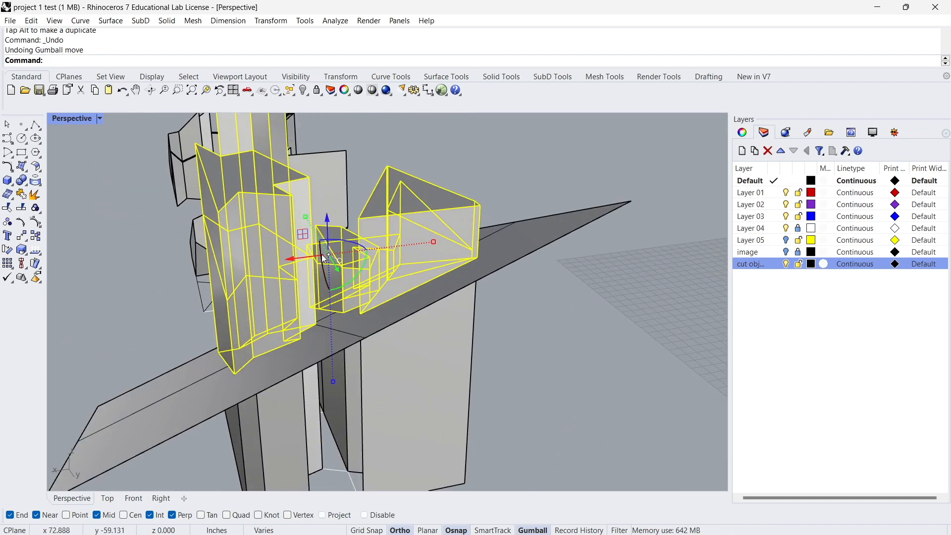
{"action": "right_click_drag", "start_coordinate": [330, 248], "coordinate": [419, 279]}
{"action": "left_click_drag", "start_coordinate": [397, 277], "coordinate": [384, 273]}
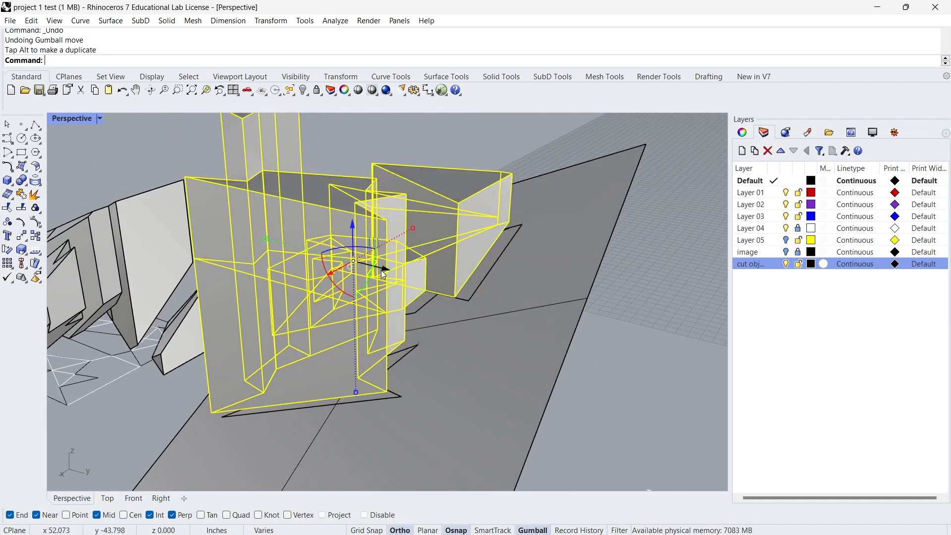
{"action": "left_click_drag", "start_coordinate": [352, 230], "coordinate": [353, 237]}
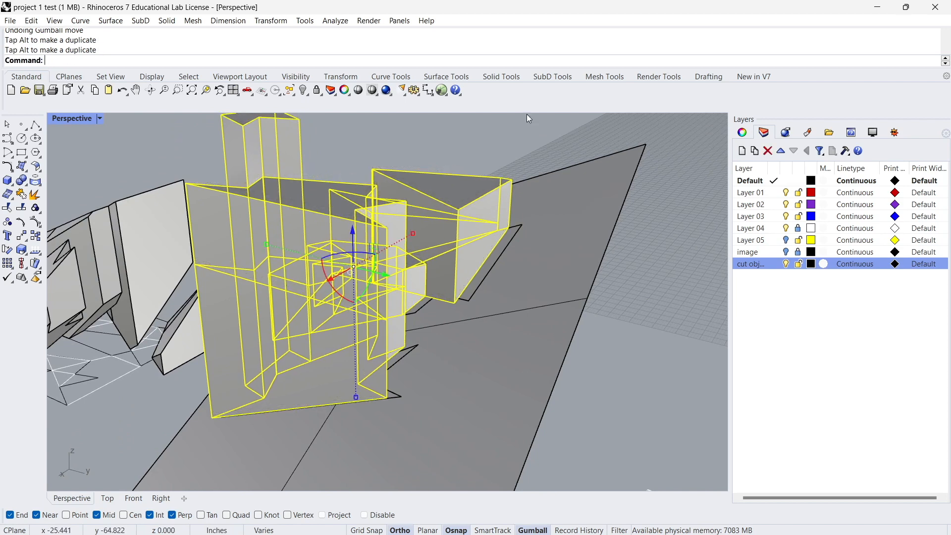
{"action": "left_click", "coordinate": [511, 152]}
{"action": "scroll", "coordinate": [510, 153], "scroll_direction": "down", "scroll_amount": 6}
{"action": "right_click_drag", "start_coordinate": [446, 232], "coordinate": [443, 384]}
{"action": "key", "text": "ctrl+z"}
{"action": "scroll", "coordinate": [133, 302], "scroll_direction": "up", "scroll_amount": 6}
{"action": "key", "text": "ctrl+z"}
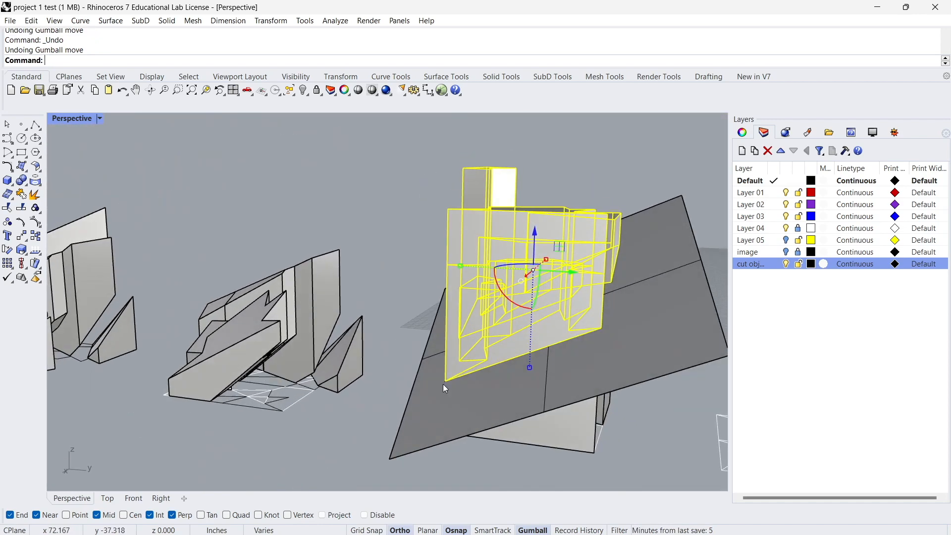
Hide the "cut object" layer and delete the tilted cutting plane.
{"action": "left_click", "coordinate": [786, 264]}
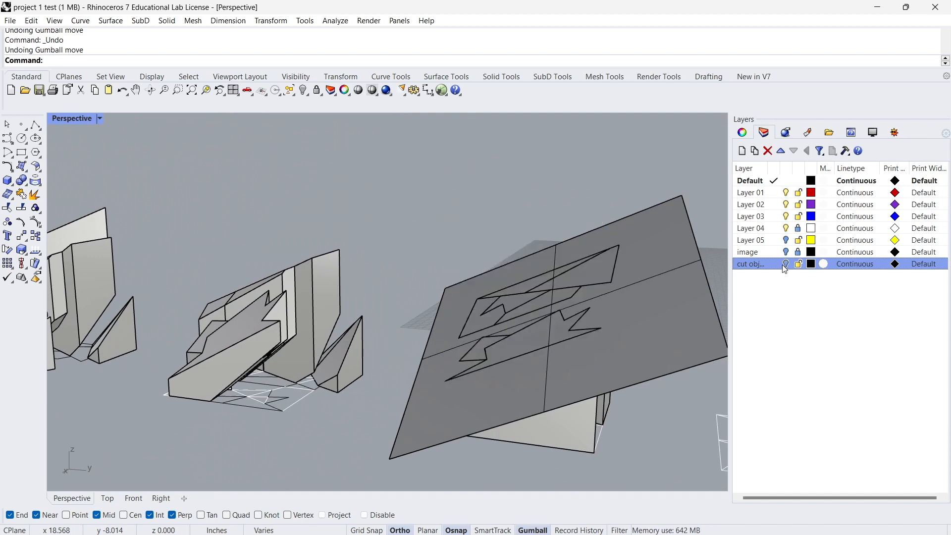
{"action": "left_click", "coordinate": [562, 364]}
{"action": "right_click_drag", "start_coordinate": [562, 364], "coordinate": [551, 319]}
{"action": "scroll", "coordinate": [551, 319], "scroll_direction": "down", "scroll_amount": 4}
{"action": "key", "text": "Delete"}
Draw a second rectangular plane on the ground extending beyond the footprint of the sliced cluster.
{"action": "right_click_drag", "start_coordinate": [482, 226], "coordinate": [597, 299]}
{"action": "scroll", "coordinate": [477, 195], "scroll_direction": "up", "scroll_amount": 5}
{"action": "right_click_drag", "start_coordinate": [503, 277], "coordinate": [458, 257]}
{"action": "right_click_drag", "start_coordinate": [537, 324], "coordinate": [529, 356]}
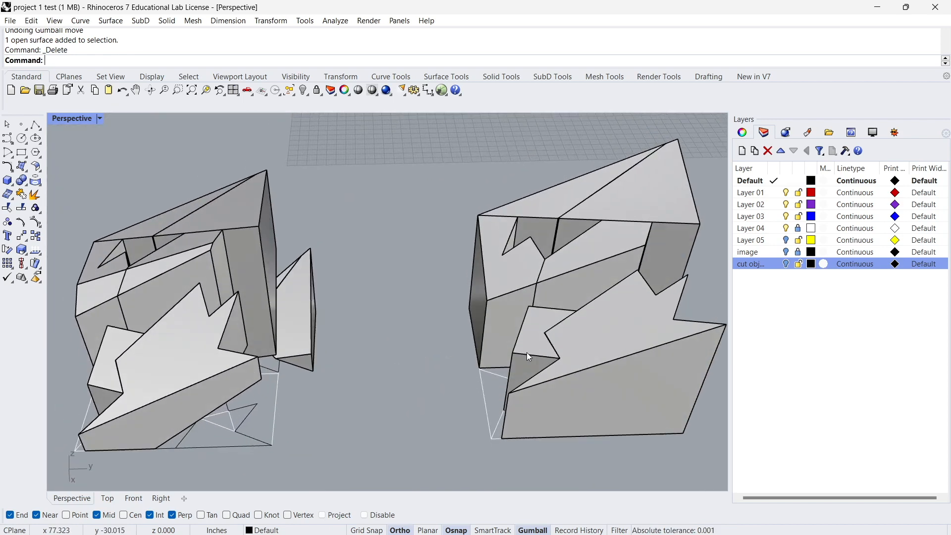
{"action": "type", "text": "ne"}
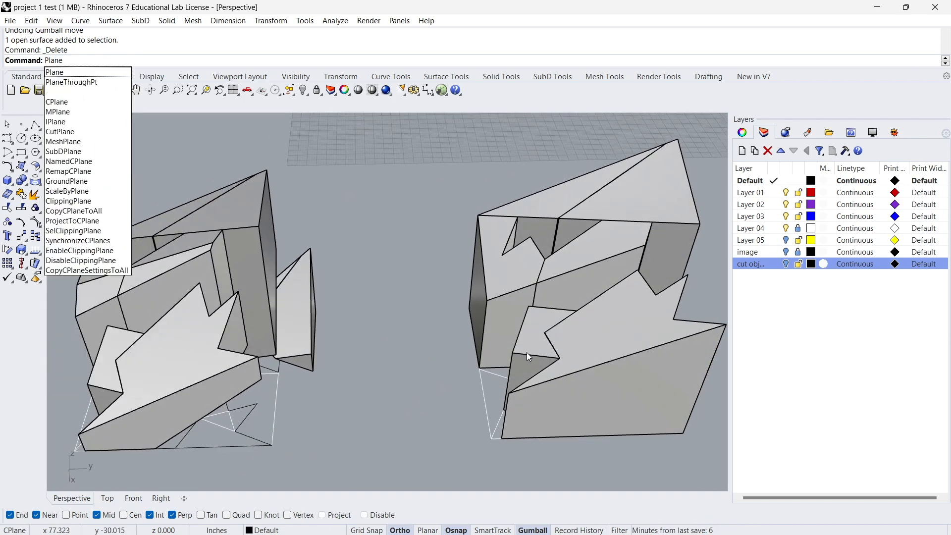
{"action": "key", "text": "Return"}
{"action": "scroll", "coordinate": [527, 354], "scroll_direction": "down", "scroll_amount": 3}
{"action": "left_click", "coordinate": [395, 214]}
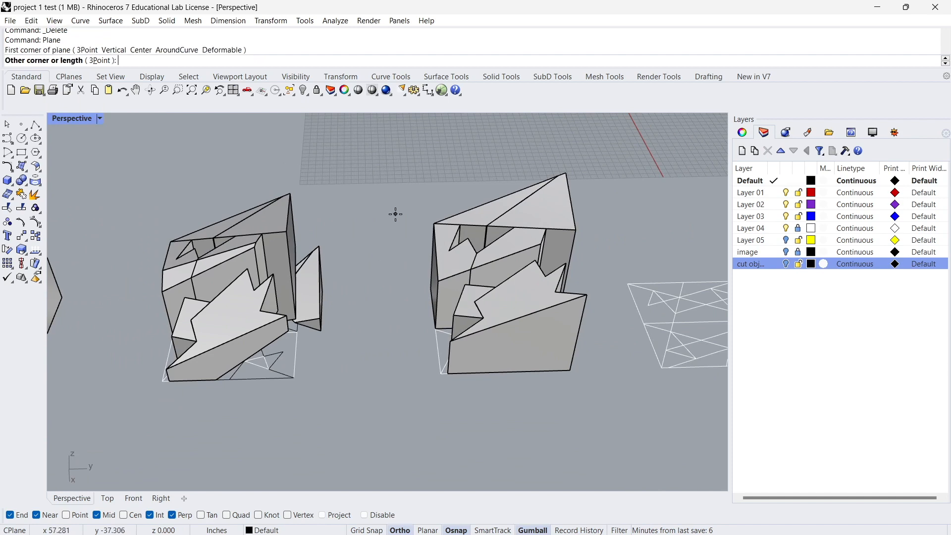
{"action": "left_click", "coordinate": [638, 417]}
Select the second plane and raise it vertically so it passes through the sliced solids.
{"action": "left_click", "coordinate": [459, 384]}
{"action": "right_click_drag", "start_coordinate": [459, 384], "coordinate": [310, 341]}
{"action": "left_click_drag", "start_coordinate": [228, 350], "coordinate": [223, 293]}
{"action": "right_click_drag", "start_coordinate": [354, 372], "coordinate": [369, 331]}
{"action": "scroll", "coordinate": [114, 284], "scroll_direction": "up", "scroll_amount": 3}
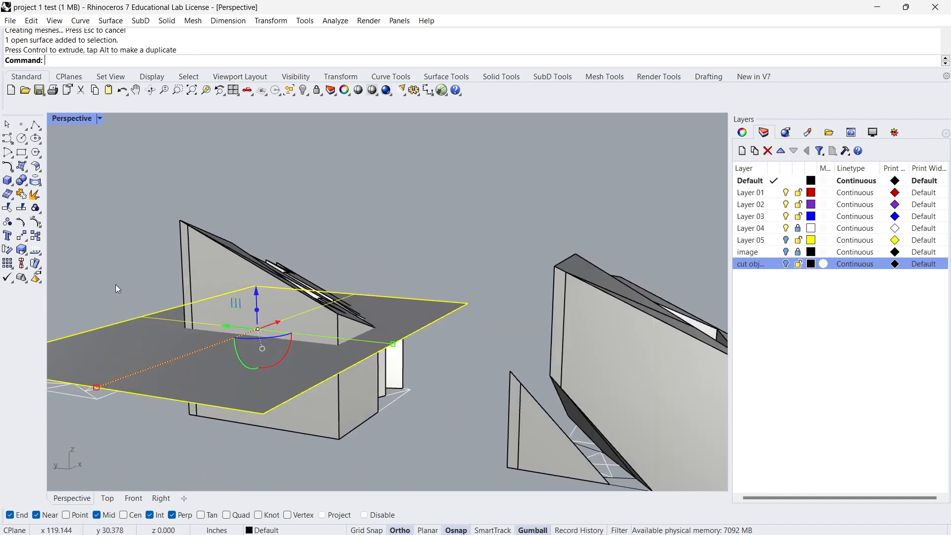
Tilt the second plane to a steep slope and shift it across the sliced solids.
{"action": "right_click_drag", "start_coordinate": [116, 286], "coordinate": [240, 338]}
{"action": "left_click_drag", "start_coordinate": [238, 353], "coordinate": [261, 335]}
{"action": "left_click_drag", "start_coordinate": [245, 296], "coordinate": [222, 233]}
{"action": "right_click_drag", "start_coordinate": [233, 240], "coordinate": [319, 295]}
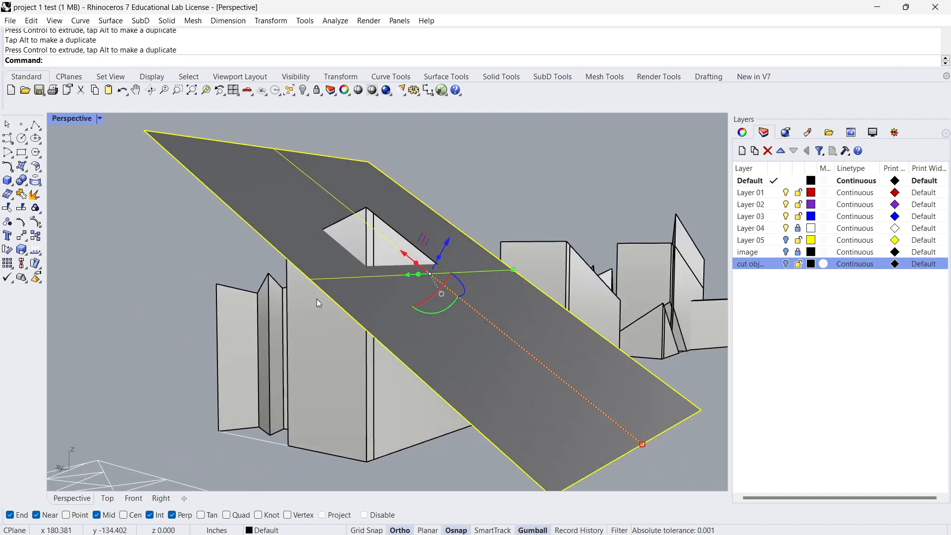
Undo the extra rotation of the second plane and turn it about another axis so a solid's corner pierces it.
{"action": "left_click_drag", "start_coordinate": [435, 311], "coordinate": [435, 311]}
{"action": "key", "text": "ctrl+z"}
{"action": "right_click_drag", "start_coordinate": [434, 311], "coordinate": [373, 281]}
{"action": "left_click_drag", "start_coordinate": [367, 277], "coordinate": [369, 271]}
{"action": "right_click_drag", "start_coordinate": [370, 271], "coordinate": [349, 267]}
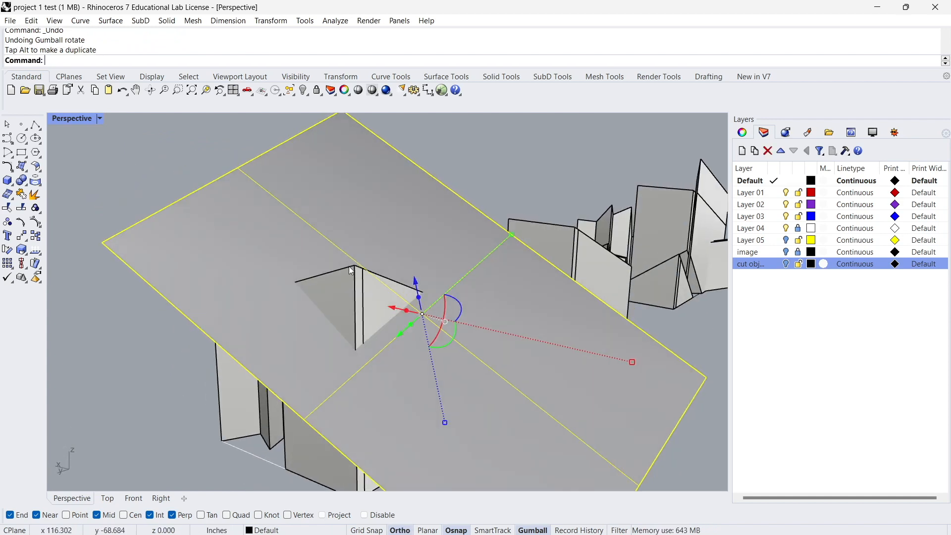
Split the two solids at the piercing corner with BooleanSplit, using the second plane as cutter, and select that plane.
{"action": "left_click", "coordinate": [345, 299]}
{"action": "left_click", "coordinate": [411, 296], "text": "shift"}
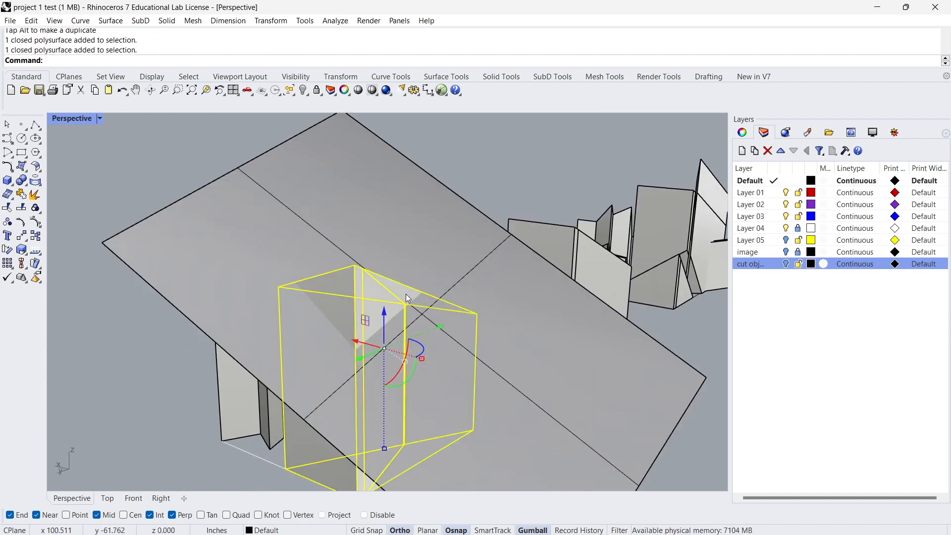
{"action": "key", "text": "Return"}
{"action": "left_click", "coordinate": [381, 227]}
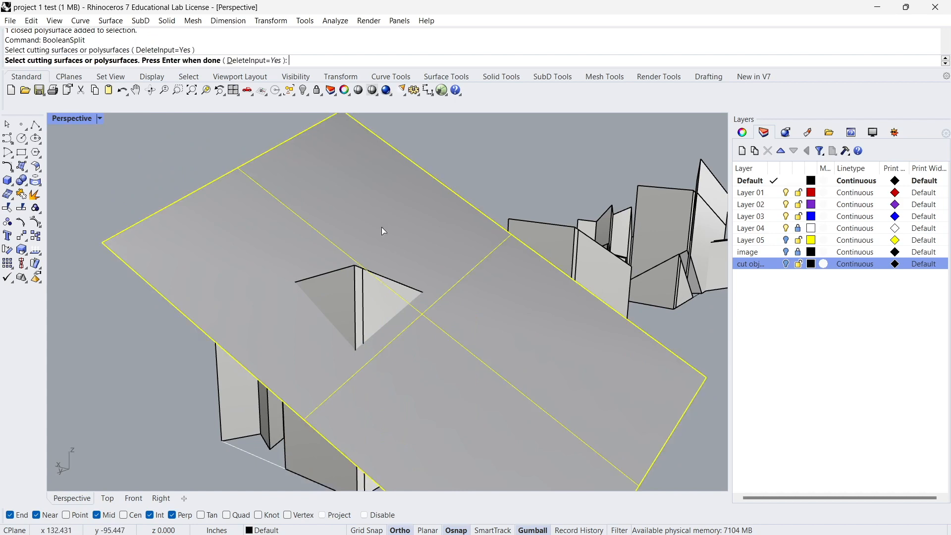
{"action": "key", "text": "Return"}
{"action": "left_click", "coordinate": [381, 240]}
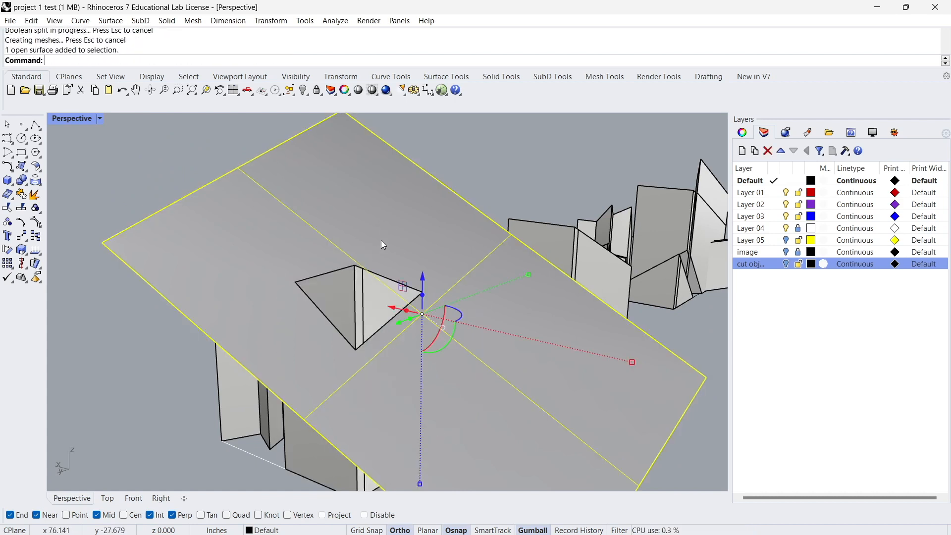
Delete the second cutting plane and select the cut-off corner piece on top of the tall solids.
{"action": "key", "text": "Delete"}
{"action": "left_click", "coordinate": [345, 305]}
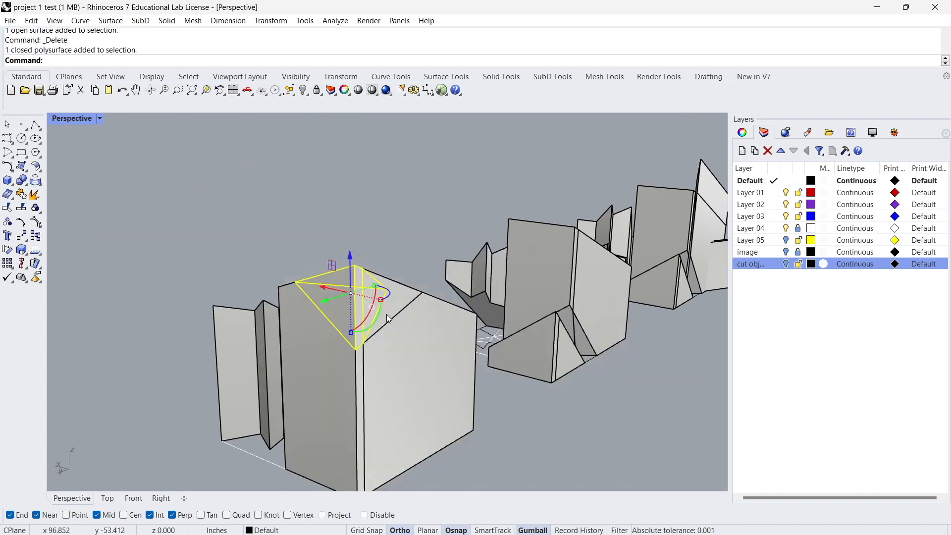
{"action": "key", "text": "Delete"}
{"action": "right_click_drag", "start_coordinate": [389, 308], "coordinate": [263, 320]}
{"action": "key", "text": "ctrl+z"}
{"action": "key", "text": "ctrl+z"}
Move the two cut-off corner pieces to the "cut object" layer.
{"action": "scroll", "coordinate": [207, 251], "scroll_direction": "up", "scroll_amount": 5}
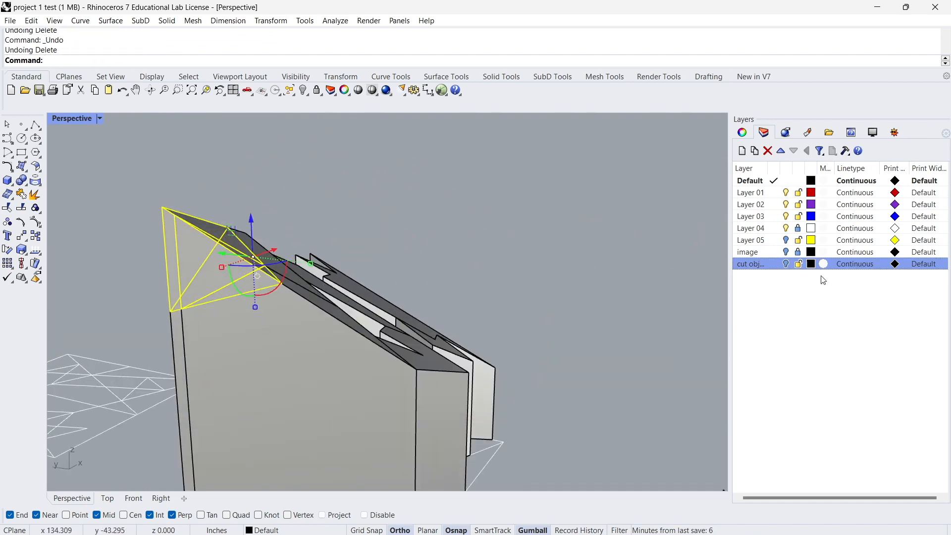
{"action": "right_click", "coordinate": [738, 267]}
{"action": "left_click", "coordinate": [797, 473]}
Copy the six sliced solids and their curves to an empty spot beside the original cluster.
{"action": "right_click_drag", "start_coordinate": [476, 258], "coordinate": [402, 425]}
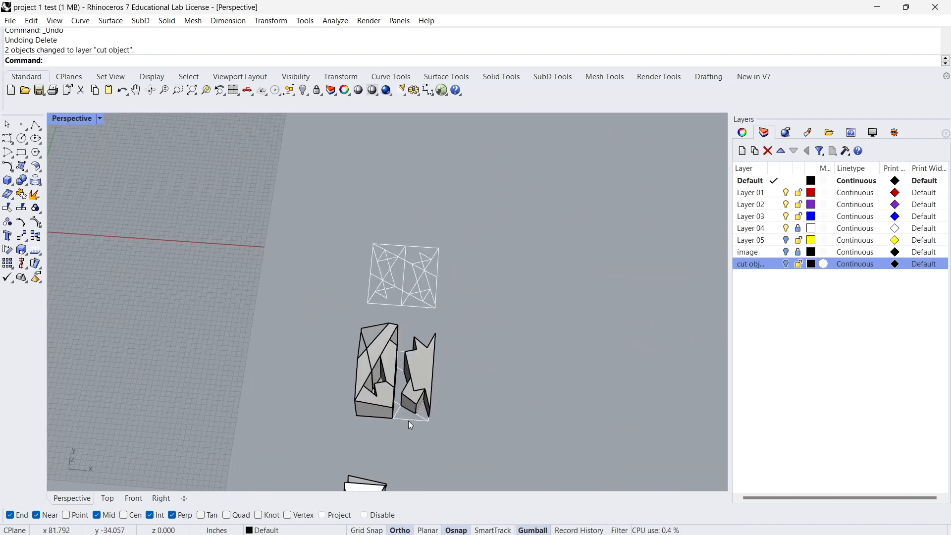
{"action": "left_click_drag", "start_coordinate": [327, 328], "coordinate": [326, 316]}
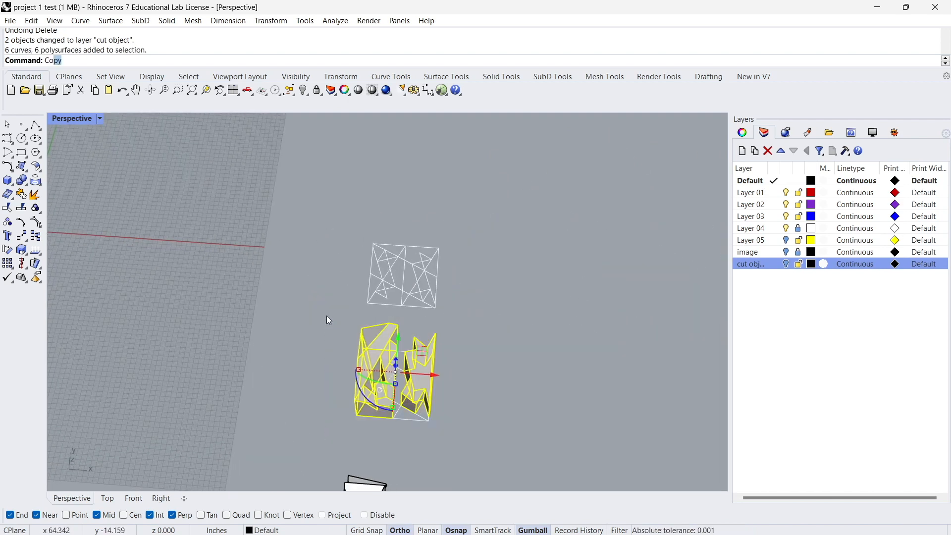
{"action": "key", "text": "Return"}
{"action": "left_click", "coordinate": [395, 384]}
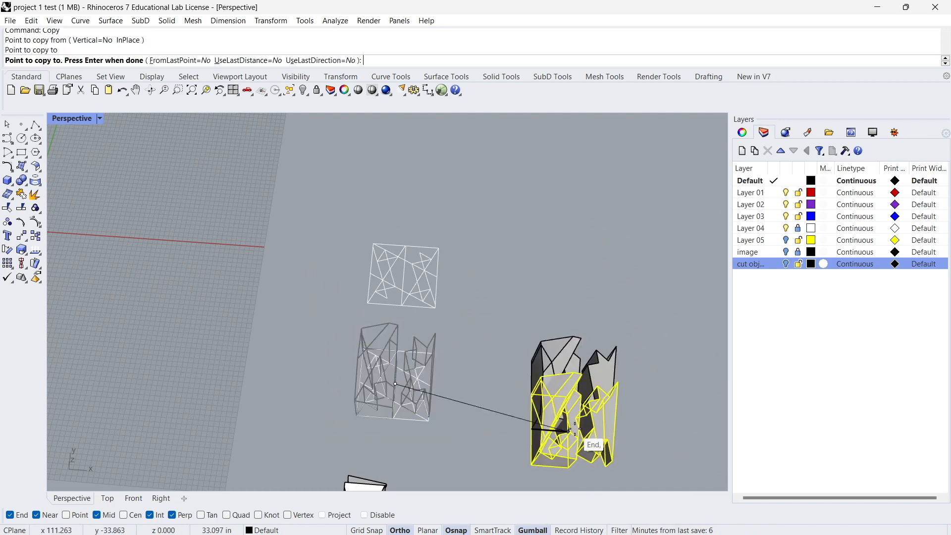
{"action": "scroll", "coordinate": [574, 429], "scroll_direction": "up", "scroll_amount": 6}
{"action": "key", "text": "Escape"}
Draw a plane under the copied cluster, larger than its footprint, and select it.
{"action": "right_click_drag", "start_coordinate": [626, 397], "coordinate": [361, 340]}
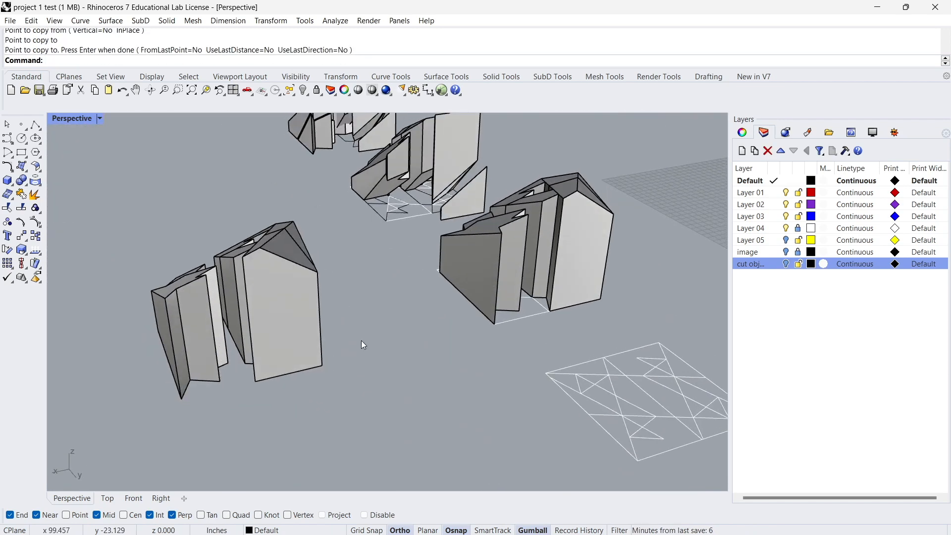
{"action": "key", "text": "Return"}
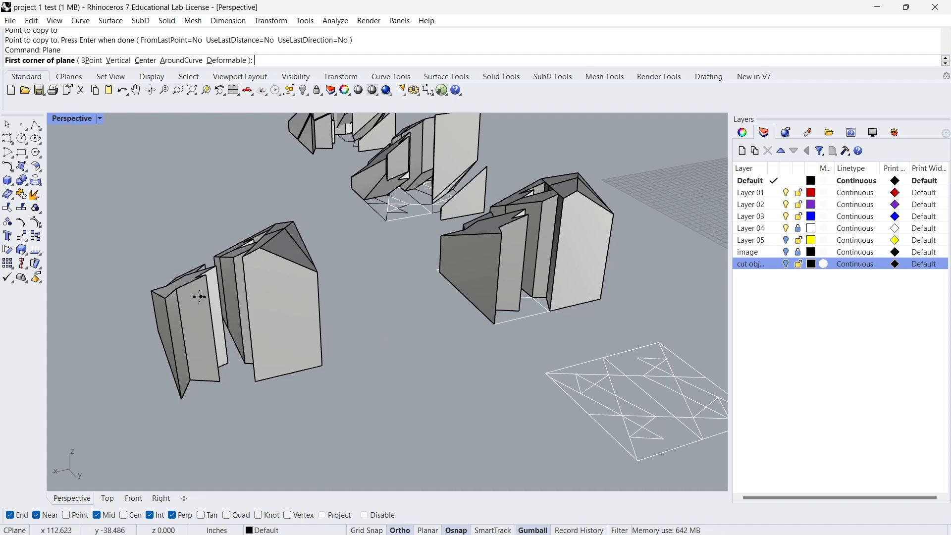
{"action": "left_click", "coordinate": [84, 270]}
{"action": "left_click", "coordinate": [417, 393]}
{"action": "left_click", "coordinate": [221, 371]}
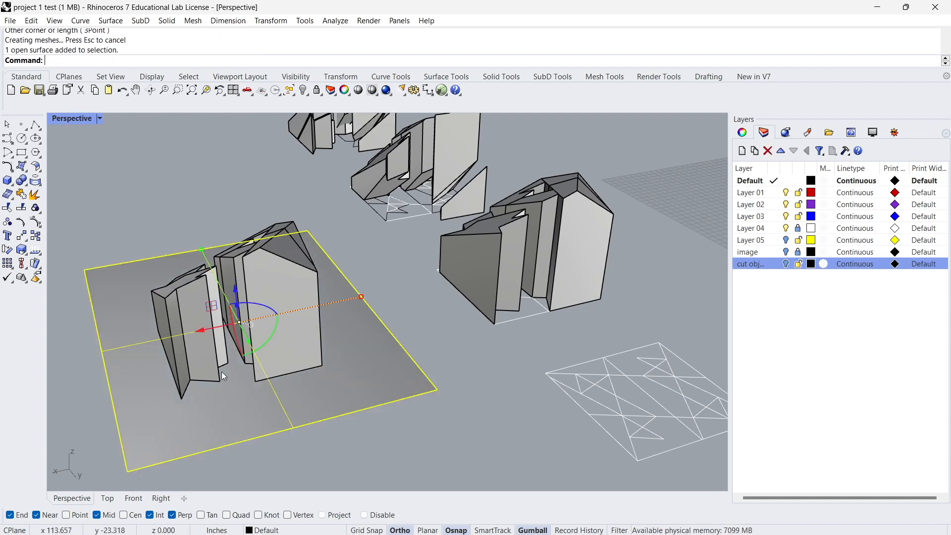
Raise the new plane slightly and tilt it to a slope through the copied solids.
{"action": "right_click_drag", "start_coordinate": [221, 371], "coordinate": [245, 331]}
{"action": "left_click_drag", "start_coordinate": [227, 311], "coordinate": [226, 284]}
{"action": "right_click_drag", "start_coordinate": [228, 317], "coordinate": [218, 345]}
{"action": "left_click_drag", "start_coordinate": [228, 346], "coordinate": [234, 350], "text": "shift"}
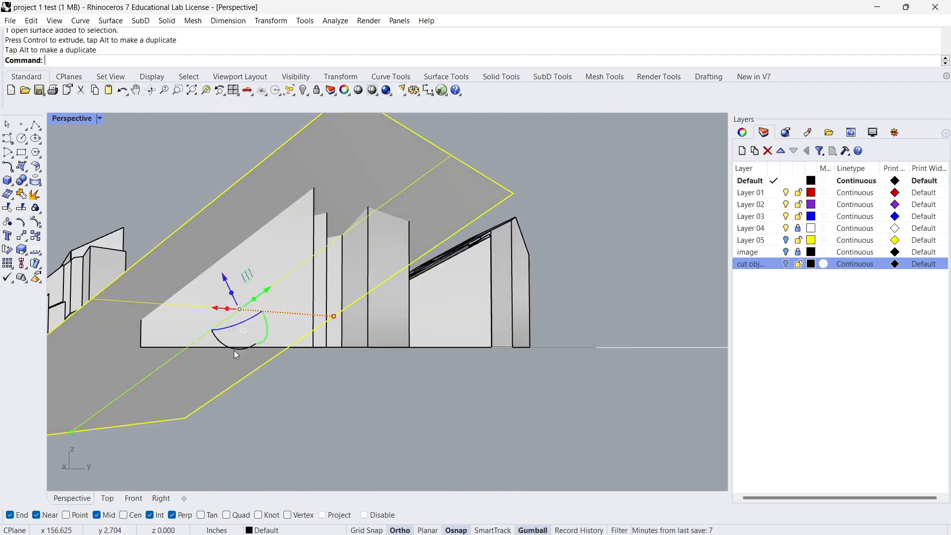
Rotate the plane about another axis and shift it down so it crosses the lower part of the tall solids.
{"action": "right_click_drag", "start_coordinate": [234, 349], "coordinate": [331, 365]}
{"action": "left_click_drag", "start_coordinate": [232, 293], "coordinate": [286, 325]}
{"action": "right_click_drag", "start_coordinate": [387, 342], "coordinate": [281, 368]}
{"action": "left_click_drag", "start_coordinate": [290, 373], "coordinate": [293, 367]}
{"action": "right_click_drag", "start_coordinate": [293, 368], "coordinate": [285, 371]}
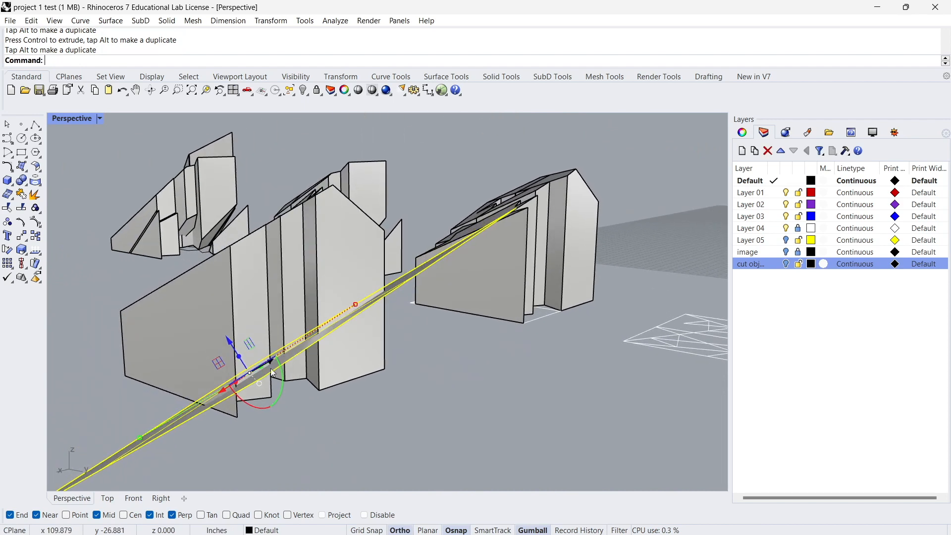
{"action": "mouse_move", "coordinate": [232, 344]}
{"action": "left_mouse_down"}
{"action": "mouse_move", "coordinate": [251, 352]}
{"action": "mouse_move", "coordinate": [241, 358]}
{"action": "left_mouse_up"}
{"action": "right_click_drag", "start_coordinate": [240, 359], "coordinate": [100, 352]}
{"action": "mouse_move", "coordinate": [311, 284]}
{"action": "right_mouse_down"}
{"action": "mouse_move", "coordinate": [289, 352]}
{"action": "mouse_move", "coordinate": [312, 286]}
{"action": "right_mouse_up"}
Split the two tall solids with BooleanSplit, using the tilted plane as cutter.
{"action": "left_click", "coordinate": [333, 250]}
{"action": "left_click", "coordinate": [281, 221], "text": "shift"}
{"action": "right_click_drag", "start_coordinate": [281, 221], "coordinate": [345, 224]}
{"action": "type", "text": "BooleanSplit"}
{"action": "key", "text": "Return"}
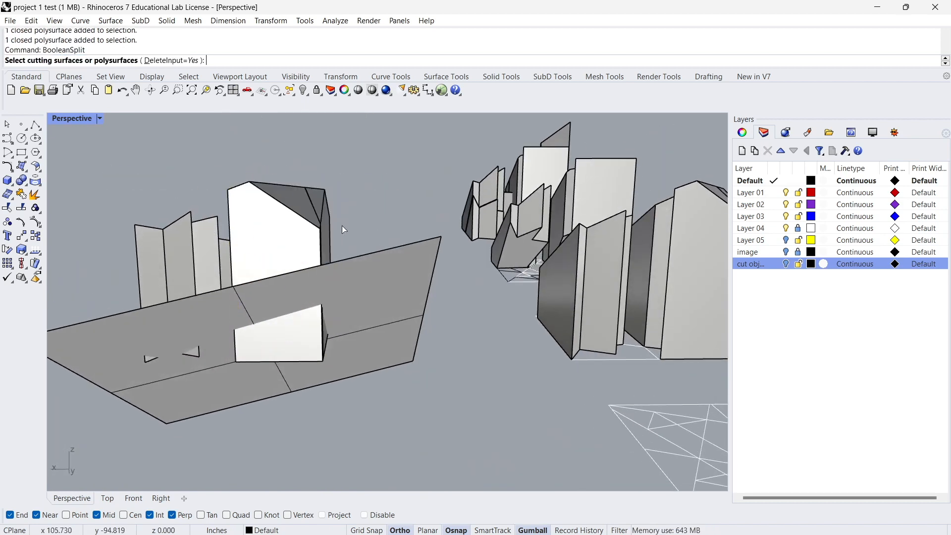
{"action": "left_click", "coordinate": [334, 295]}
{"action": "key", "text": "Return"}
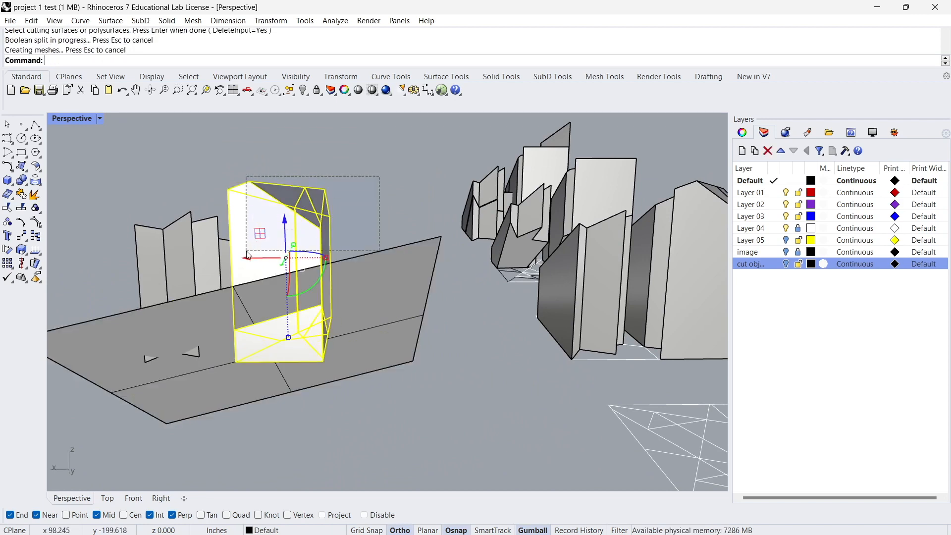
Create a layer named "cut objects bottom" and move the two lower cut-off pieces to it.
{"action": "left_click_drag", "start_coordinate": [246, 251], "coordinate": [247, 251], "text": "ctrl"}
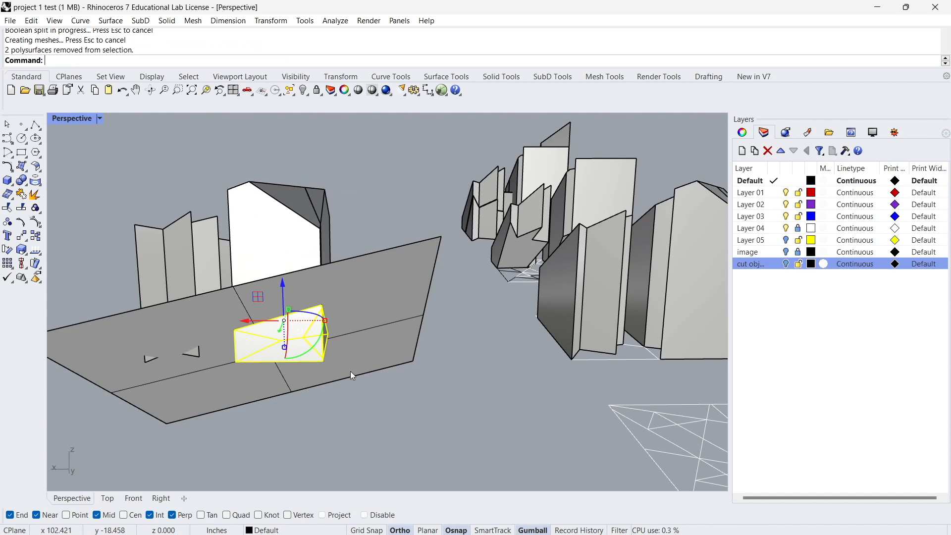
{"action": "left_click", "coordinate": [746, 154]}
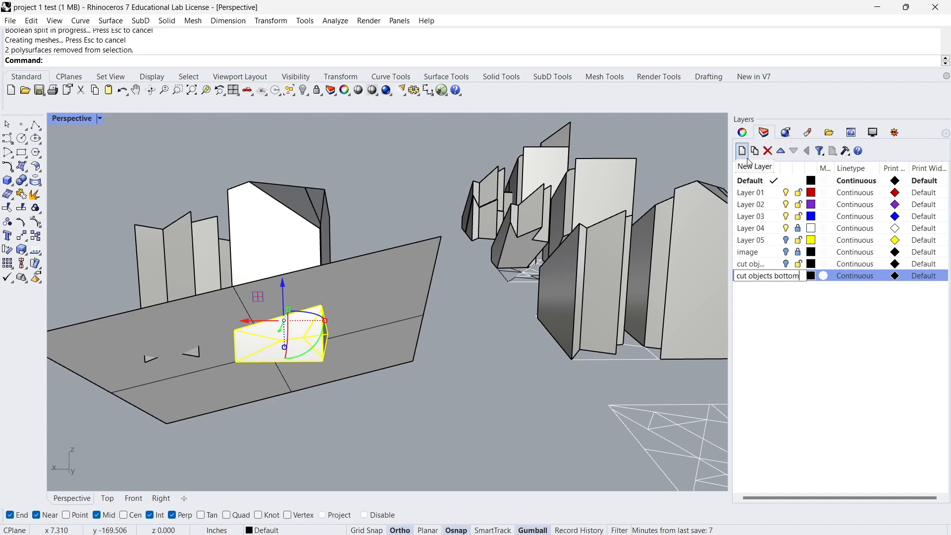
{"action": "right_click", "coordinate": [759, 279]}
{"action": "left_click", "coordinate": [749, 296]}
{"action": "right_click", "coordinate": [749, 279]}
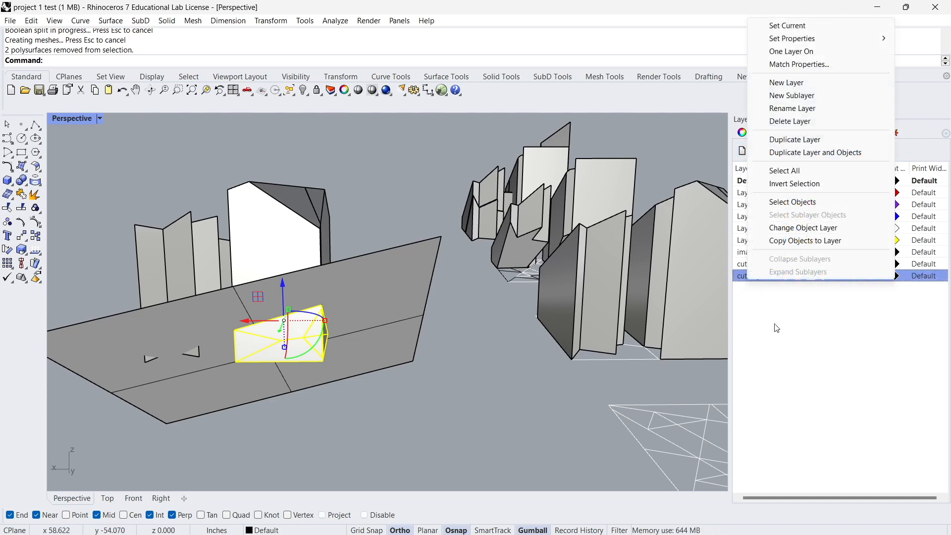
{"action": "left_click", "coordinate": [793, 229]}
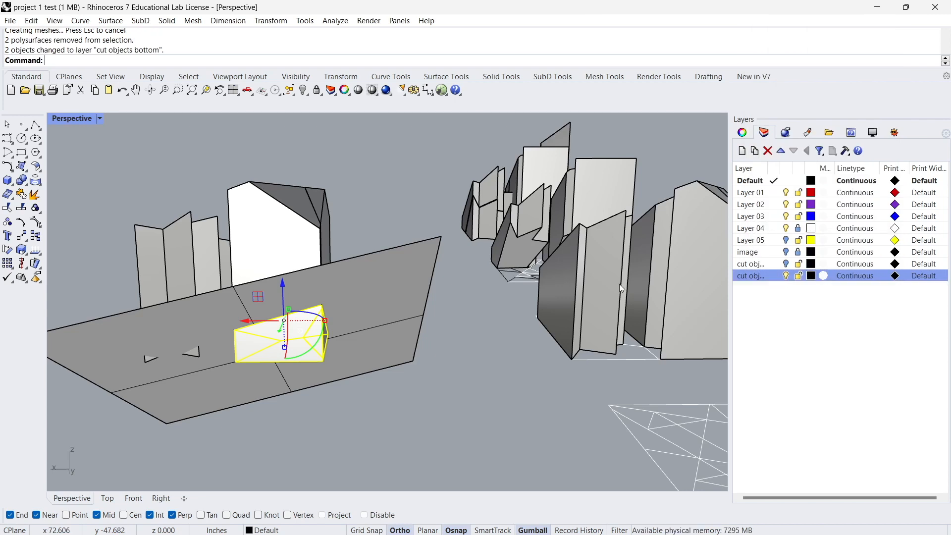
Delete the plane that cut the base of the tall solids.
{"action": "right_click_drag", "start_coordinate": [329, 332], "coordinate": [305, 373]}
{"action": "left_click", "coordinate": [441, 268]}
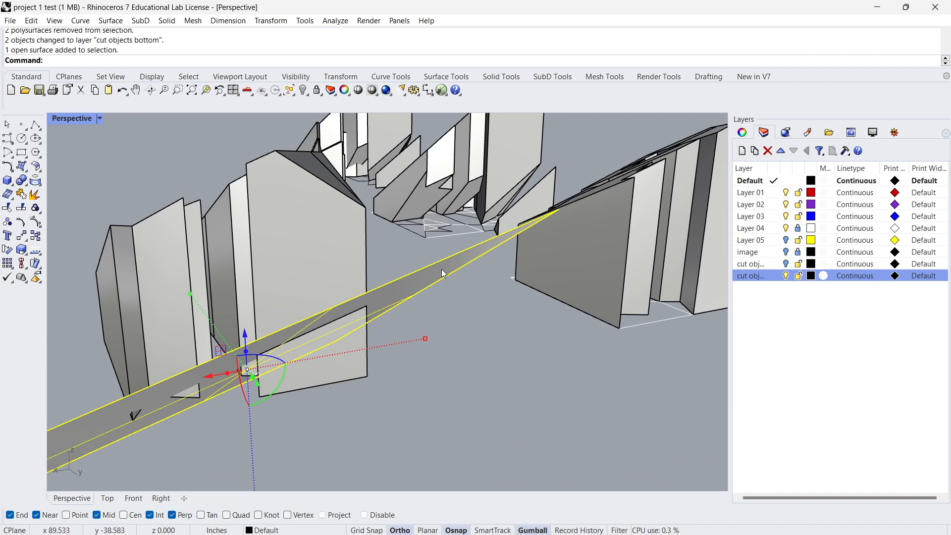
{"action": "key", "text": "Delete"}
Select all objects on the "cut objects bottom" layer and move them out from under the tall solids.
{"action": "right_click", "coordinate": [738, 277]}
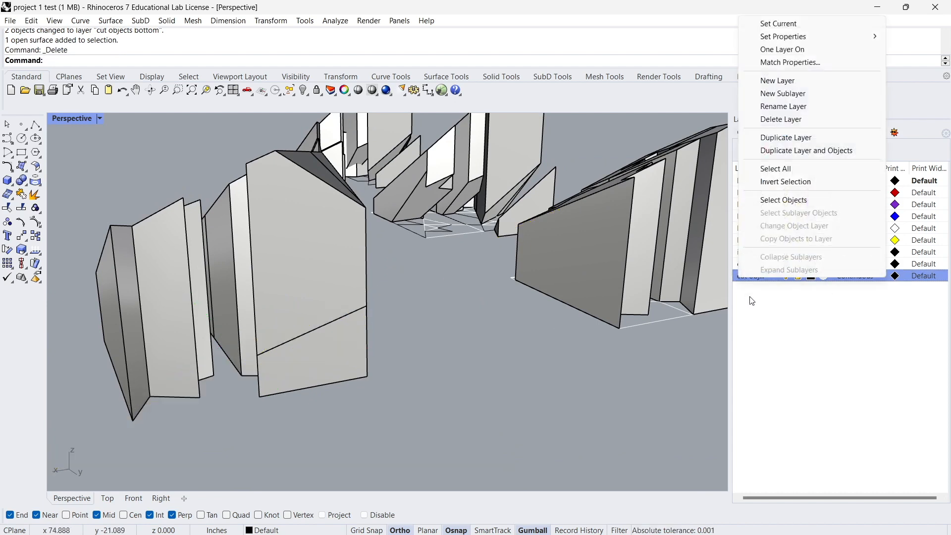
{"action": "left_click", "coordinate": [775, 199]}
{"action": "right_click_drag", "start_coordinate": [577, 275], "coordinate": [789, 331]}
{"action": "scroll", "coordinate": [164, 262], "scroll_direction": "up", "scroll_amount": 2}
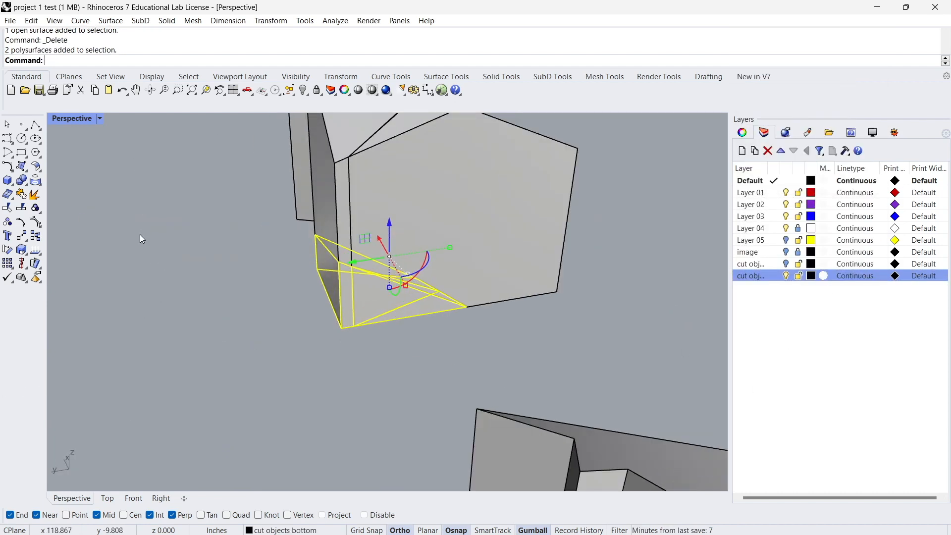
{"action": "left_click_drag", "start_coordinate": [350, 266], "coordinate": [281, 283]}
{"action": "left_click", "coordinate": [360, 406]}
{"action": "right_click_drag", "start_coordinate": [360, 406], "coordinate": [294, 334]}
{"action": "scroll", "coordinate": [334, 329], "scroll_direction": "down", "scroll_amount": 5}
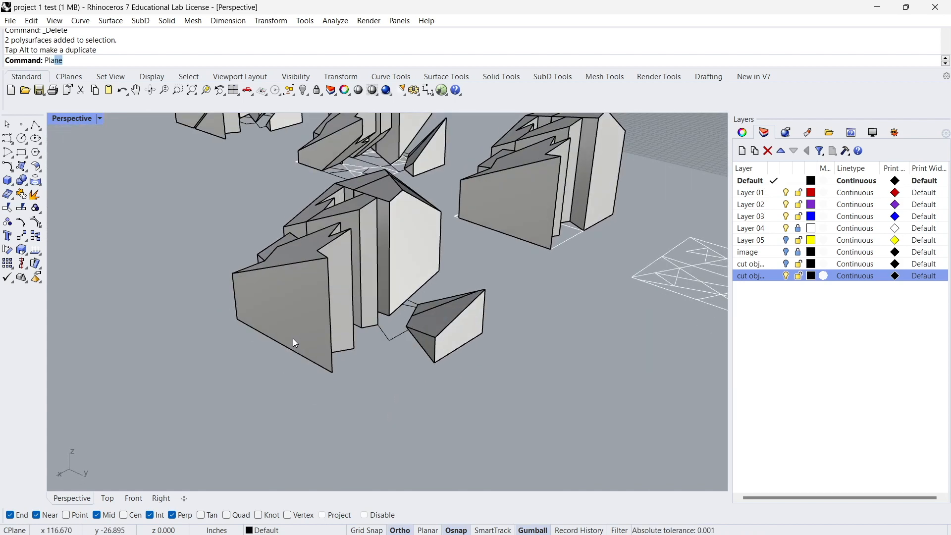
{"action": "key", "text": "Return"}
{"action": "left_click", "coordinate": [154, 211]}
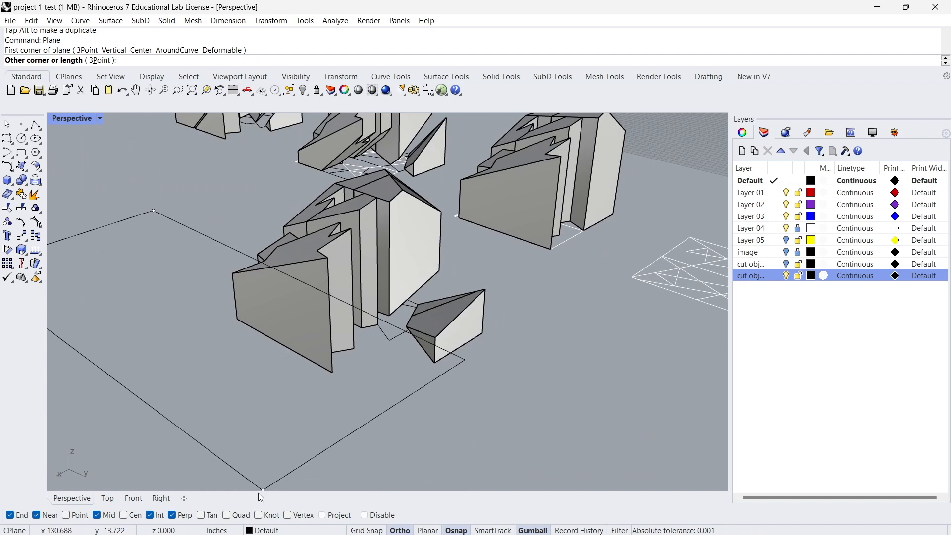
{"action": "scroll", "coordinate": [295, 413], "scroll_direction": "down", "scroll_amount": 4}
{"action": "scroll", "coordinate": [292, 397], "scroll_direction": "up", "scroll_amount": 2}
{"action": "key", "text": "Escape"}
Draw a plane across the base of the jagged outer solids and select it.
{"action": "key", "text": "Return"}
{"action": "left_click", "coordinate": [221, 272]}
{"action": "left_click", "coordinate": [292, 446]}
{"action": "left_click", "coordinate": [278, 402]}
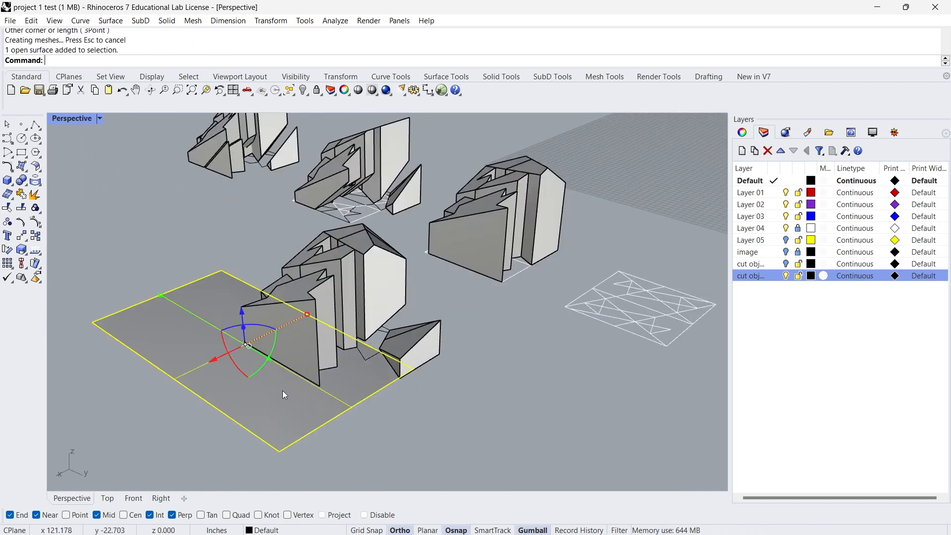
Raise the plane slightly and tilt it upward so it crosses the jagged outer solids.
{"action": "scroll", "coordinate": [222, 309], "scroll_direction": "up", "scroll_amount": 3}
{"action": "left_click_drag", "start_coordinate": [245, 308], "coordinate": [246, 293]}
{"action": "right_click_drag", "start_coordinate": [271, 344], "coordinate": [354, 362]}
{"action": "left_click_drag", "start_coordinate": [366, 356], "coordinate": [376, 362]}
{"action": "right_click_drag", "start_coordinate": [377, 362], "coordinate": [336, 340]}
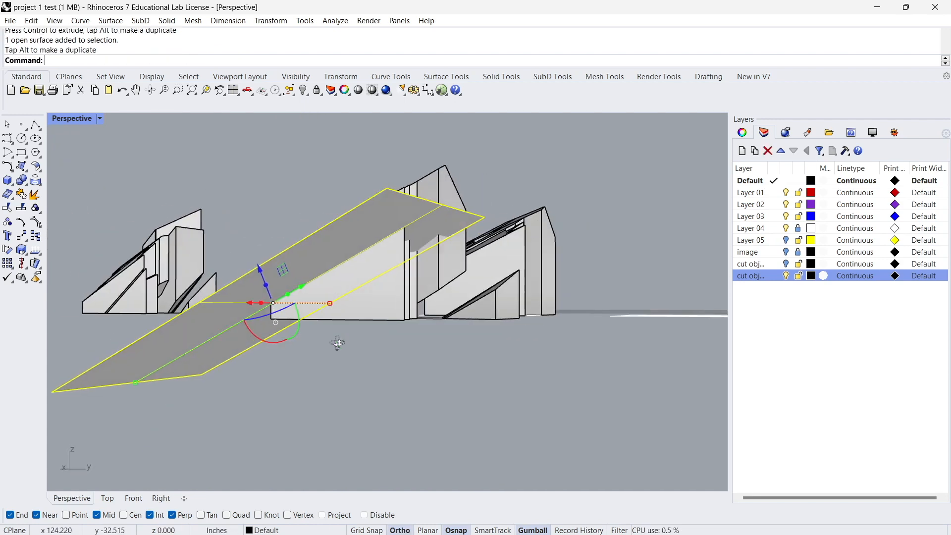
{"action": "left_click_drag", "start_coordinate": [299, 332], "coordinate": [286, 334]}
Try rotating the tilted plane about another axis and undo that rotation.
{"action": "right_click_drag", "start_coordinate": [291, 350], "coordinate": [551, 302]}
{"action": "left_click_drag", "start_coordinate": [551, 302], "coordinate": [479, 302]}
{"action": "mouse_move", "coordinate": [476, 351]}
{"action": "left_mouse_down", "text": "shift"}
{"action": "mouse_move", "coordinate": [455, 340]}
{"action": "mouse_move", "coordinate": [464, 357]}
{"action": "left_mouse_up", "text": "shift"}
{"action": "key", "text": "ctrl+z"}
Rotate and shift the plane to a steep slope so it crosses a lower corner of the outermost jagged solid.
{"action": "right_click_drag", "start_coordinate": [465, 358], "coordinate": [474, 358]}
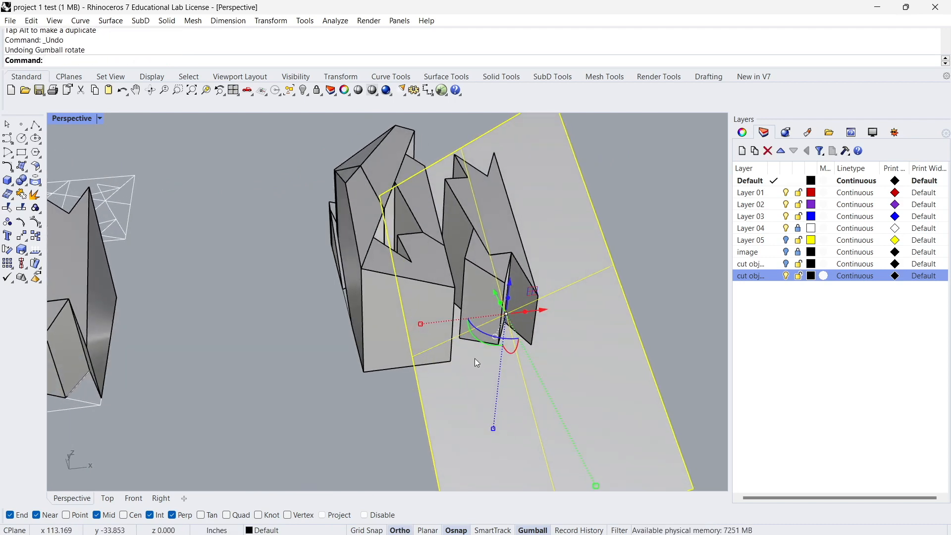
{"action": "left_click_drag", "start_coordinate": [476, 332], "coordinate": [409, 320], "text": "shift"}
{"action": "scroll", "coordinate": [505, 370], "scroll_direction": "up", "scroll_amount": 2}
{"action": "left_click_drag", "start_coordinate": [534, 314], "coordinate": [516, 320]}
{"action": "right_click_drag", "start_coordinate": [516, 320], "coordinate": [393, 377]}
{"action": "left_click_drag", "start_coordinate": [370, 404], "coordinate": [400, 381]}
{"action": "right_click_drag", "start_coordinate": [366, 396], "coordinate": [296, 304]}
Split the outermost jagged solid with BooleanSplit, using the steep plane as cutter.
{"action": "left_click", "coordinate": [296, 305]}
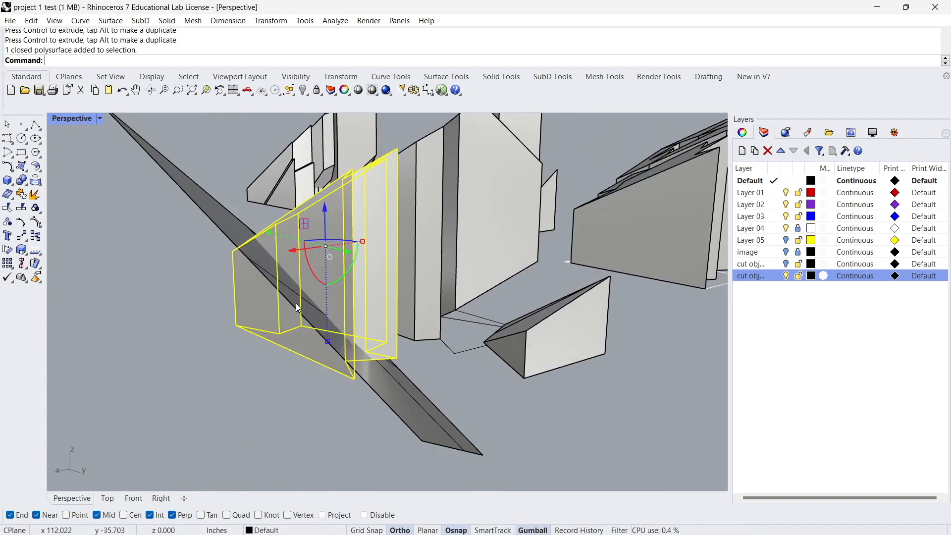
{"action": "type", "text": "o"}
{"action": "key", "text": "Return"}
{"action": "left_click", "coordinate": [191, 204]}
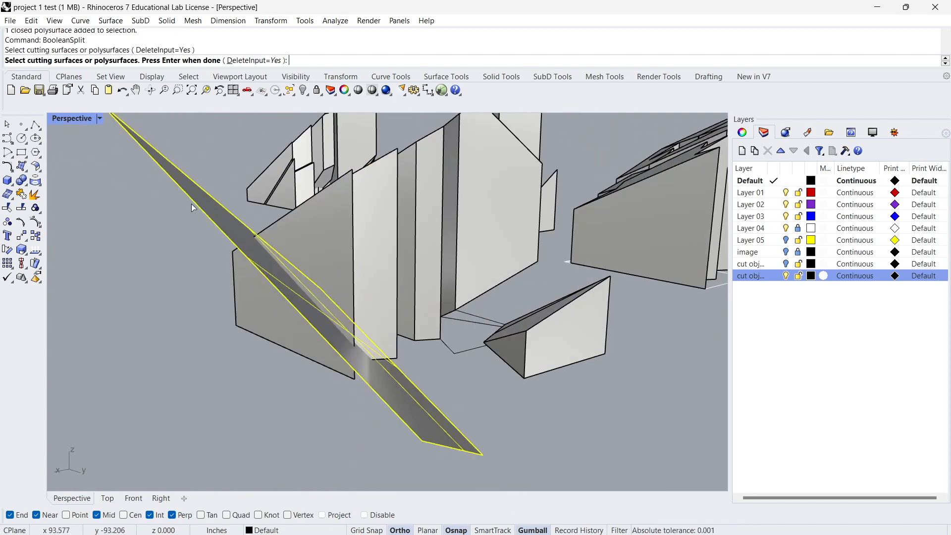
{"action": "key", "text": "Return"}
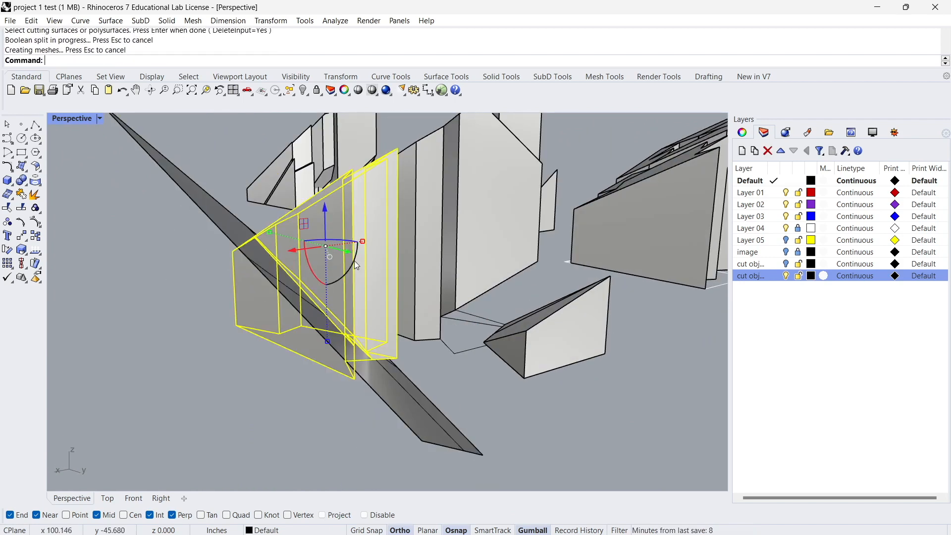
Delete the cut-off lower piece of the outermost jagged solid and the steep cutting plane.
{"action": "left_click", "coordinate": [340, 234], "text": "ctrl"}
{"action": "right_click_drag", "start_coordinate": [340, 234], "coordinate": [311, 227]}
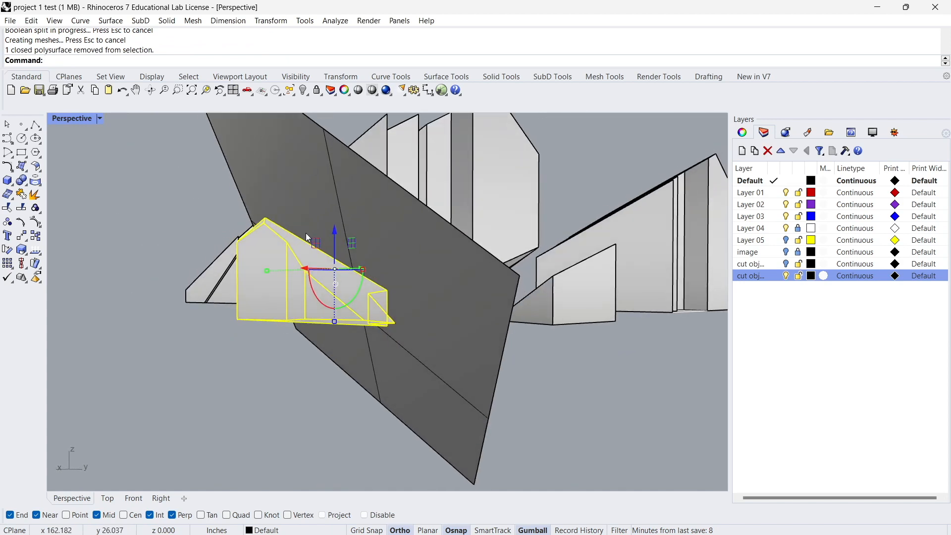
{"action": "key", "text": "Delete"}
{"action": "left_click", "coordinate": [272, 189]}
{"action": "key", "text": "Delete"}
Undo the last change and select the cutting plane.
{"action": "right_click_drag", "start_coordinate": [254, 221], "coordinate": [370, 248]}
{"action": "left_click", "coordinate": [409, 317]}
{"action": "right_click_drag", "start_coordinate": [415, 341], "coordinate": [361, 321]}
{"action": "left_click", "coordinate": [391, 398]}
{"action": "right_click_drag", "start_coordinate": [391, 397], "coordinate": [325, 382]}
{"action": "key", "text": "ctrl+z"}
{"action": "left_click", "coordinate": [176, 424]}
{"action": "right_click_drag", "start_coordinate": [176, 424], "coordinate": [233, 305]}
{"action": "left_click", "coordinate": [233, 308]}
Rotate and shift the plane so it passes through the bases of the two jagged solids.
{"action": "left_click_drag", "start_coordinate": [357, 364], "coordinate": [370, 351]}
{"action": "right_click_drag", "start_coordinate": [339, 380], "coordinate": [377, 372]}
{"action": "left_click_drag", "start_coordinate": [415, 327], "coordinate": [367, 320]}
{"action": "right_click_drag", "start_coordinate": [332, 346], "coordinate": [497, 370]}
Split the two jagged solids near their bases with BooleanSplit, using the repositioned plane as cutter.
{"action": "left_click", "coordinate": [533, 212]}
{"action": "left_click", "coordinate": [445, 269], "text": "shift"}
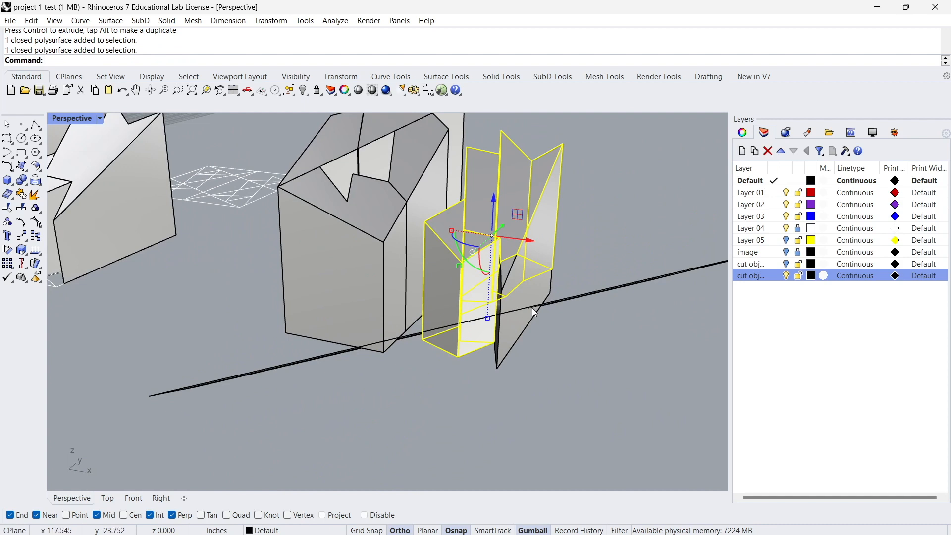
{"action": "key", "text": "Return"}
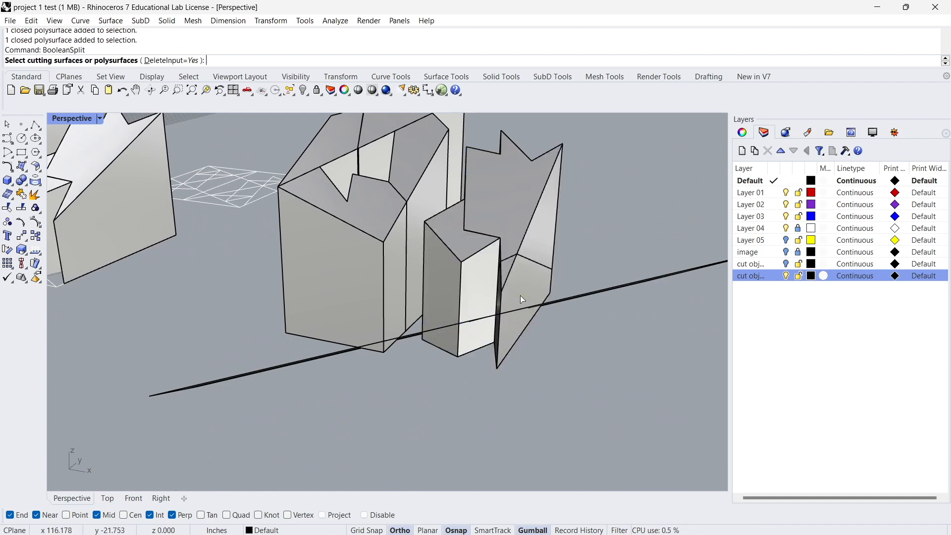
{"action": "right_click_drag", "start_coordinate": [570, 301], "coordinate": [471, 281]}
{"action": "left_click", "coordinate": [618, 345]}
{"action": "key", "text": "Return"}
Move the two lower pieces of the jagged solids to the "cut objects bottom" layer.
{"action": "scroll", "coordinate": [494, 228], "scroll_direction": "up", "scroll_amount": 5}
{"action": "right_click_drag", "start_coordinate": [498, 239], "coordinate": [537, 329]}
{"action": "left_click", "coordinate": [535, 329], "text": "ctrl"}
{"action": "left_click", "coordinate": [423, 317], "text": "ctrl"}
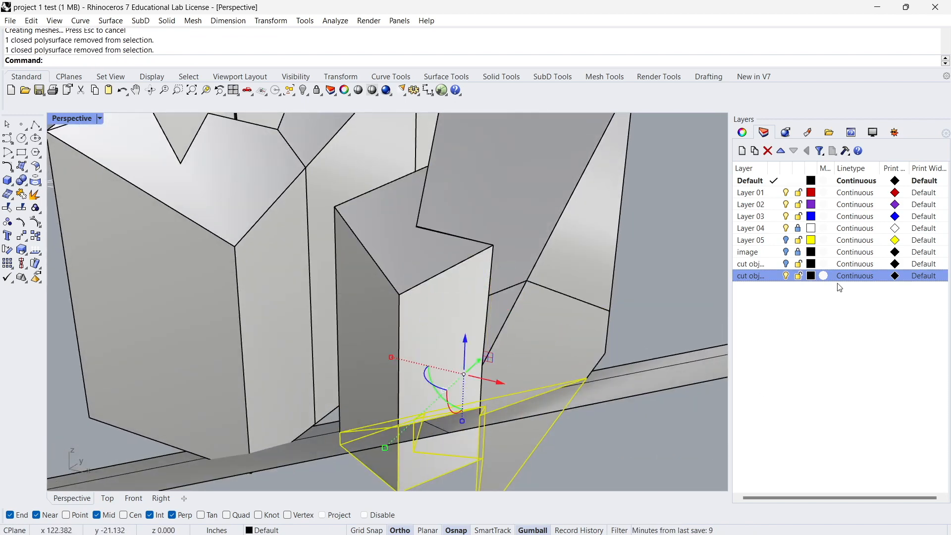
{"action": "right_click", "coordinate": [758, 285]}
{"action": "left_click", "coordinate": [783, 226]}
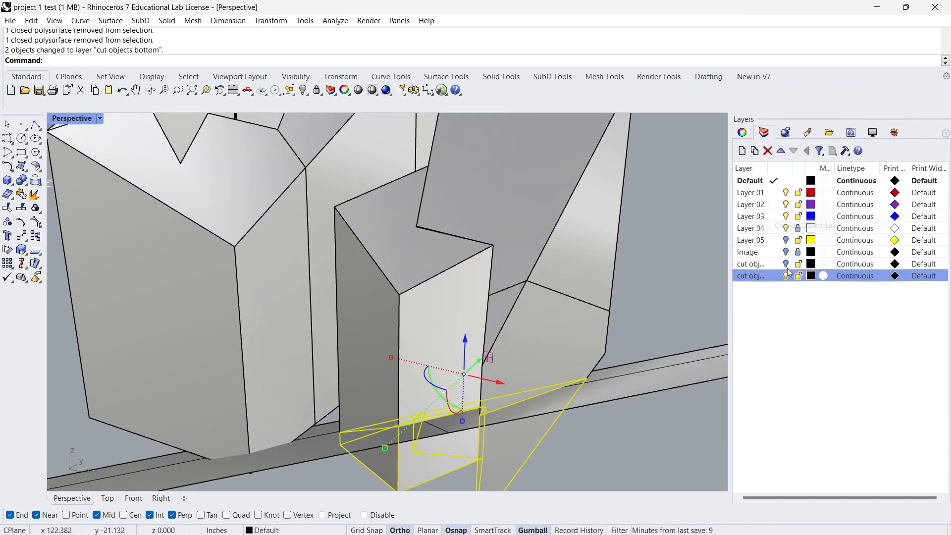
Delete the plane that cut the bases of the jagged solids.
{"action": "left_click", "coordinate": [607, 444]}
{"action": "right_click_drag", "start_coordinate": [607, 444], "coordinate": [569, 391]}
{"action": "left_click", "coordinate": [606, 317]}
{"action": "key", "text": "Delete"}
Delete the two cut-off bottom pieces beneath the jagged solids.
{"action": "right_click_drag", "start_coordinate": [605, 316], "coordinate": [486, 396]}
{"action": "scroll", "coordinate": [486, 396], "scroll_direction": "up", "scroll_amount": 2}
{"action": "left_click", "coordinate": [495, 339]}
{"action": "left_click", "coordinate": [559, 344], "text": "shift"}
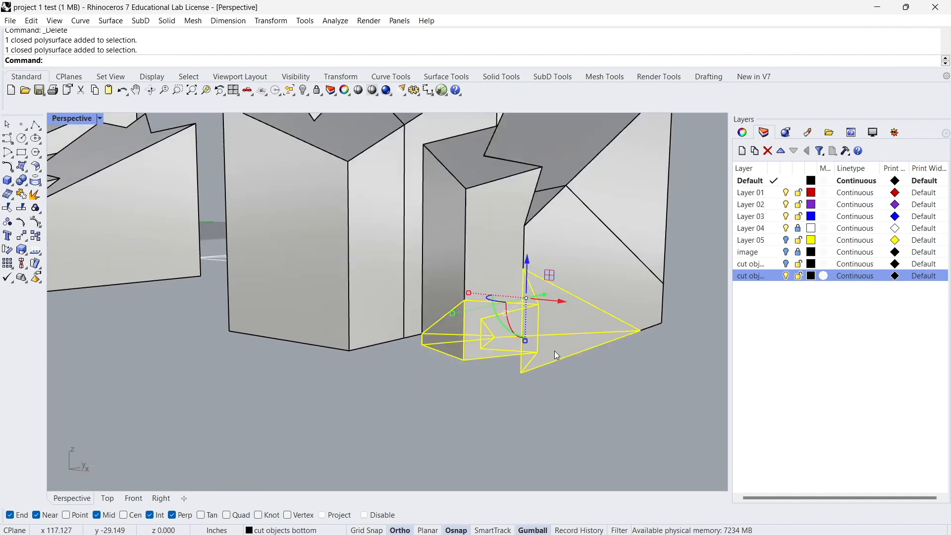
{"action": "key", "text": "Delete"}
Shift the small jagged solid slightly away from the taller spiked solid to open a narrow gap between them.
{"action": "scroll", "coordinate": [528, 325], "scroll_direction": "down", "scroll_amount": 4}
{"action": "scroll", "coordinate": [527, 325], "scroll_direction": "up", "scroll_amount": 3}
{"action": "right_click_drag", "start_coordinate": [528, 325], "coordinate": [542, 389]}
{"action": "scroll", "coordinate": [509, 311], "scroll_direction": "up", "scroll_amount": 4}
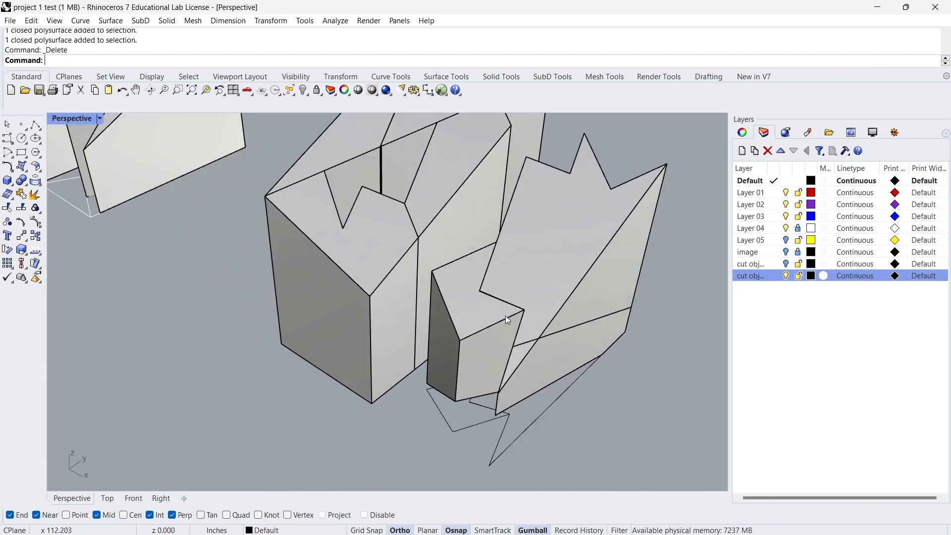
{"action": "left_click", "coordinate": [500, 319]}
{"action": "left_click_drag", "start_coordinate": [492, 322], "coordinate": [489, 323]}
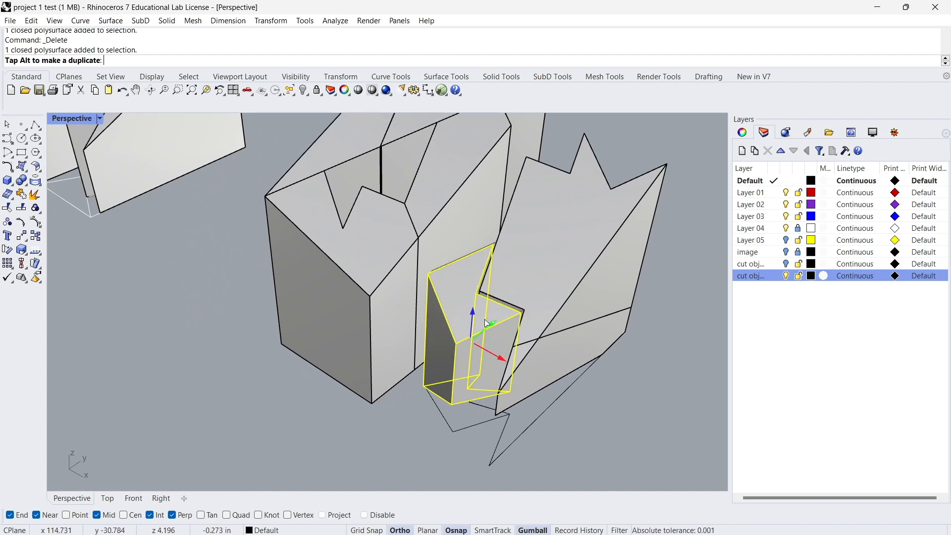
{"action": "right_click_drag", "start_coordinate": [482, 325], "coordinate": [504, 327]}
{"action": "left_click", "coordinate": [449, 459]}
{"action": "right_click_drag", "start_coordinate": [430, 342], "coordinate": [458, 332]}
Nudge the notched front block of the larger mass outward, leaving a thin gap to the solid behind it.
{"action": "left_click", "coordinate": [368, 314]}
{"action": "right_click_drag", "start_coordinate": [368, 314], "coordinate": [333, 341]}
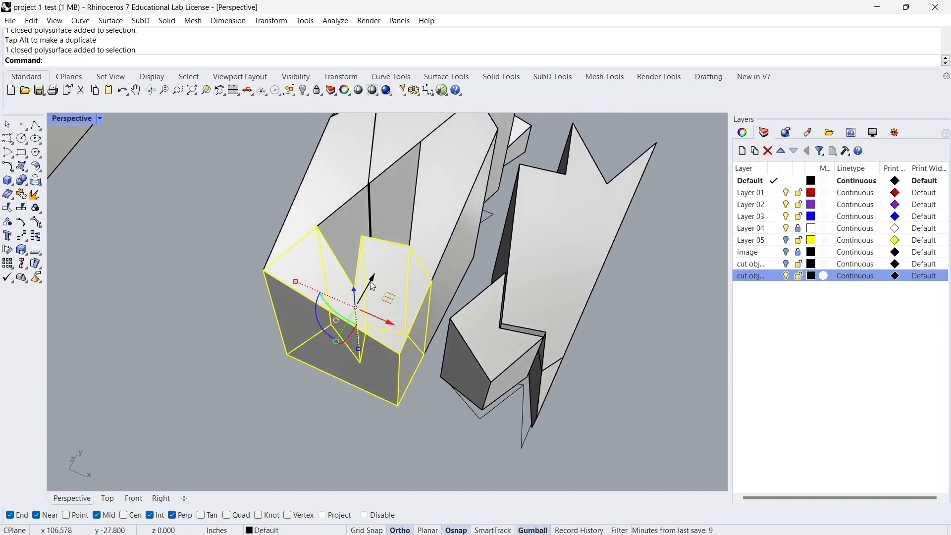
{"action": "left_click_drag", "start_coordinate": [374, 279], "coordinate": [391, 329]}
{"action": "left_click_drag", "start_coordinate": [373, 286], "coordinate": [366, 288]}
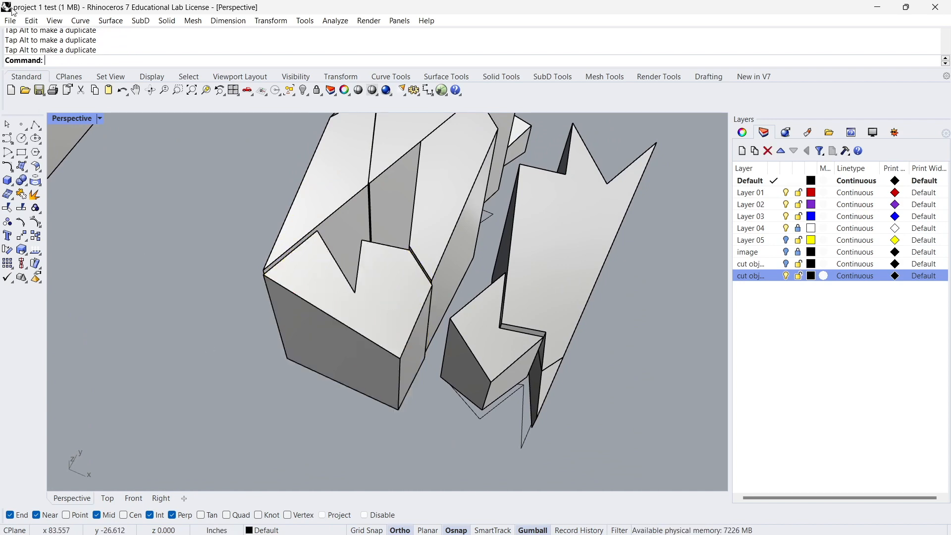
Set the Perspective viewport's display mode to Arctic to view the separated solids.
{"action": "left_click", "coordinate": [100, 119]}
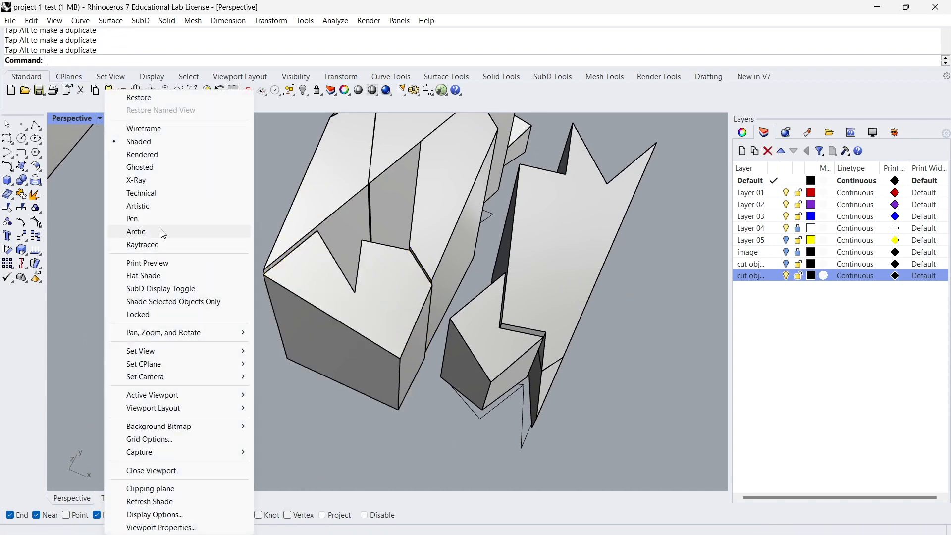
{"action": "left_click", "coordinate": [150, 234]}
{"action": "right_click_drag", "start_coordinate": [376, 278], "coordinate": [149, 299]}
{"action": "scroll", "coordinate": [332, 314], "scroll_direction": "up", "scroll_amount": 5}
Nudge the faceted end solid slightly away from its neighbour to open a thin seam between them.
{"action": "left_click", "coordinate": [380, 304]}
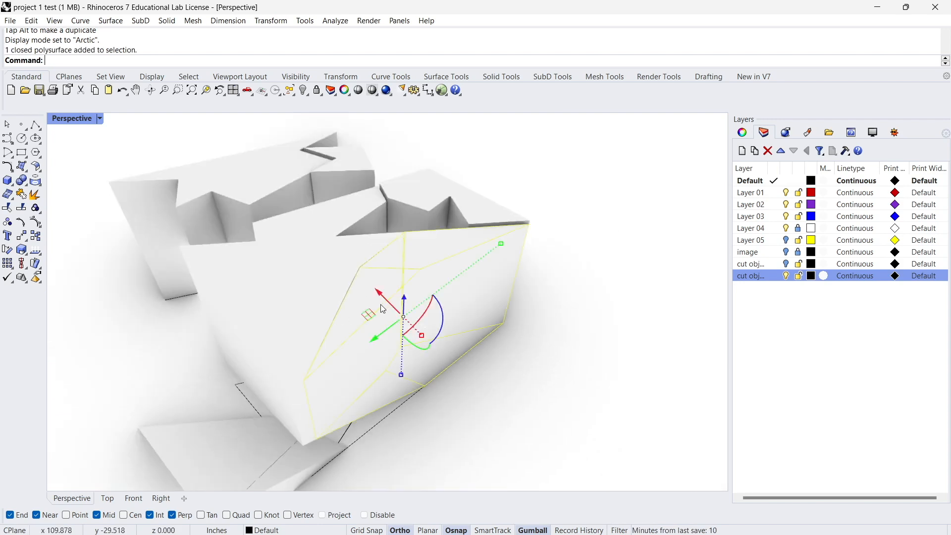
{"action": "scroll", "coordinate": [381, 304], "scroll_direction": "up", "scroll_amount": 3}
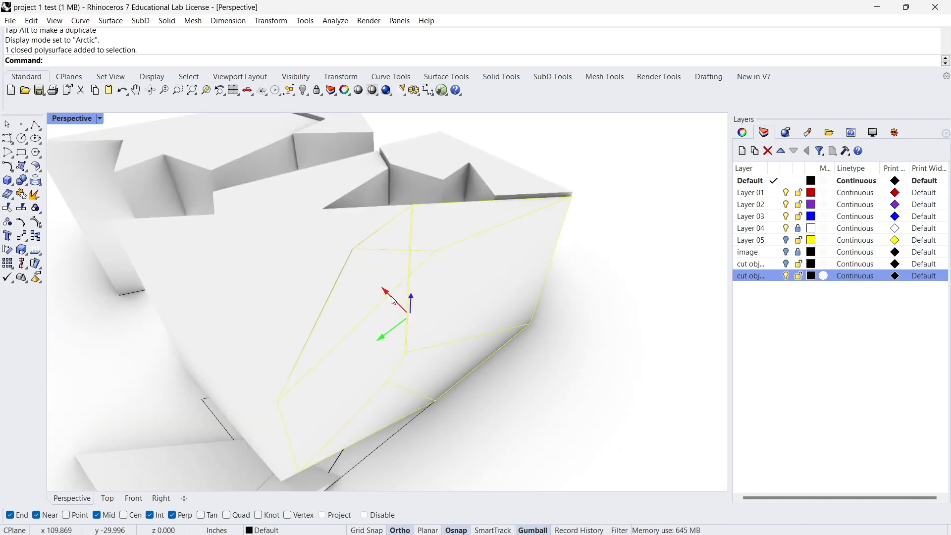
{"action": "left_click_drag", "start_coordinate": [391, 300], "coordinate": [392, 300]}
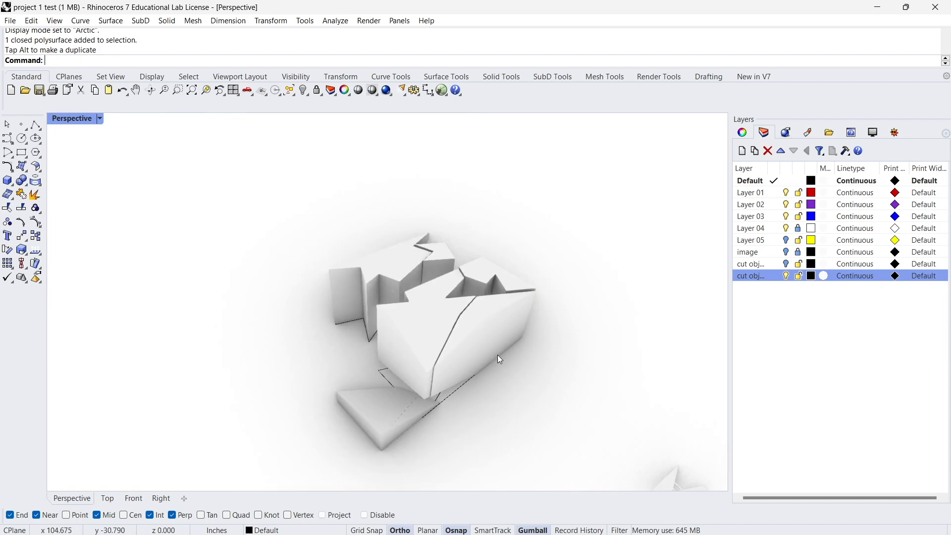
Examine the separated solids and the undersides of the neighbouring cluster from several angles.
{"action": "right_click_drag", "start_coordinate": [497, 354], "coordinate": [492, 307]}
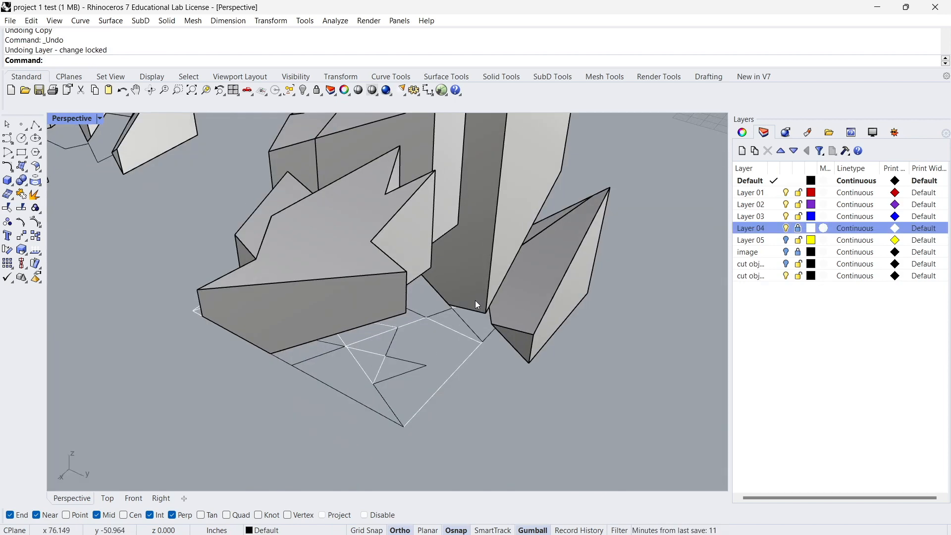
{"action": "right_click_drag", "start_coordinate": [475, 301], "coordinate": [373, 365]}
{"action": "scroll", "coordinate": [337, 402], "scroll_direction": "up", "scroll_amount": 5}
{"action": "right_click_drag", "start_coordinate": [335, 400], "coordinate": [397, 303]}
{"action": "right_click_drag", "start_coordinate": [516, 310], "coordinate": [429, 331]}
{"action": "scroll", "coordinate": [429, 330], "scroll_direction": "up", "scroll_amount": 2}
{"action": "scroll", "coordinate": [429, 330], "scroll_direction": "down", "scroll_amount": 2}
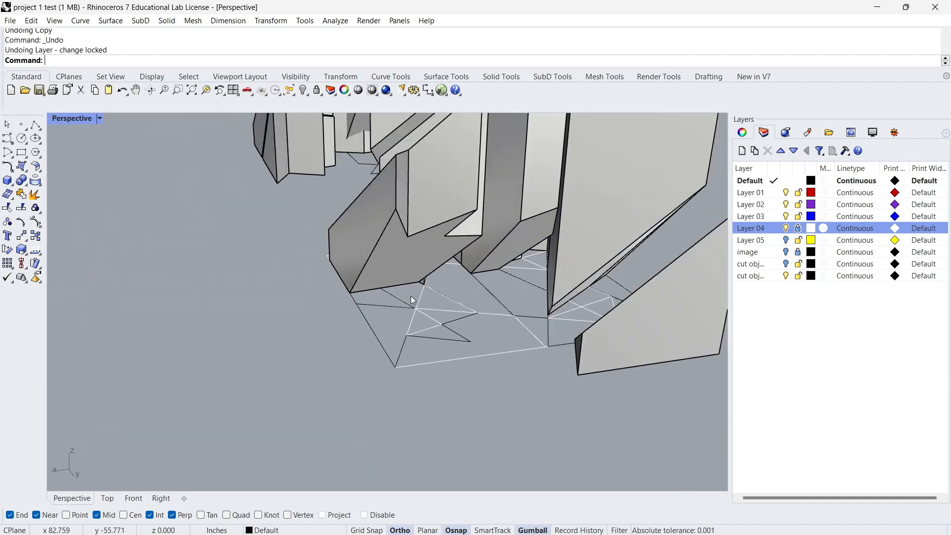
Extrude the small closed quadrilateral ground curve beneath the slanted solid's corner upward through that solid using ExtrudeCrv.
{"action": "scroll", "coordinate": [411, 297], "scroll_direction": "up", "scroll_amount": 4}
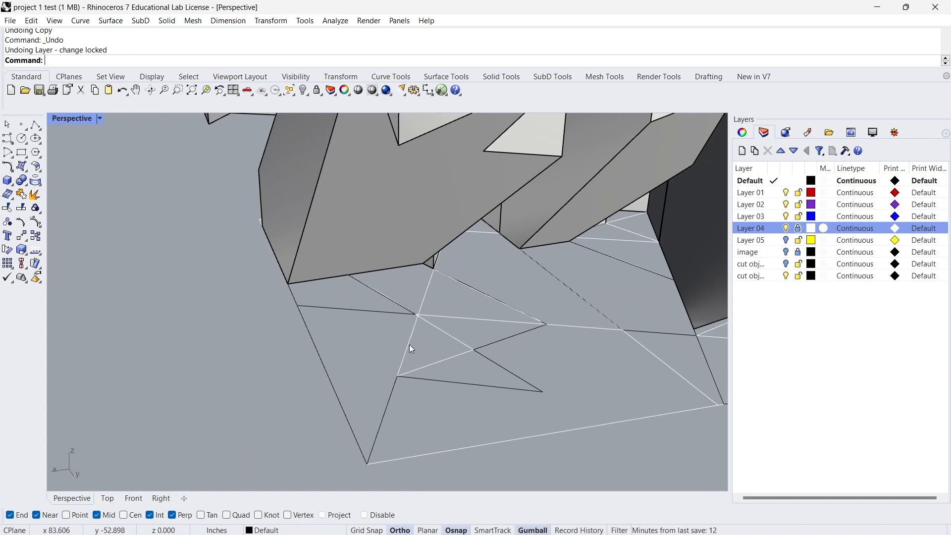
{"action": "scroll", "coordinate": [414, 352], "scroll_direction": "down", "scroll_amount": 2}
{"action": "left_click", "coordinate": [466, 295]}
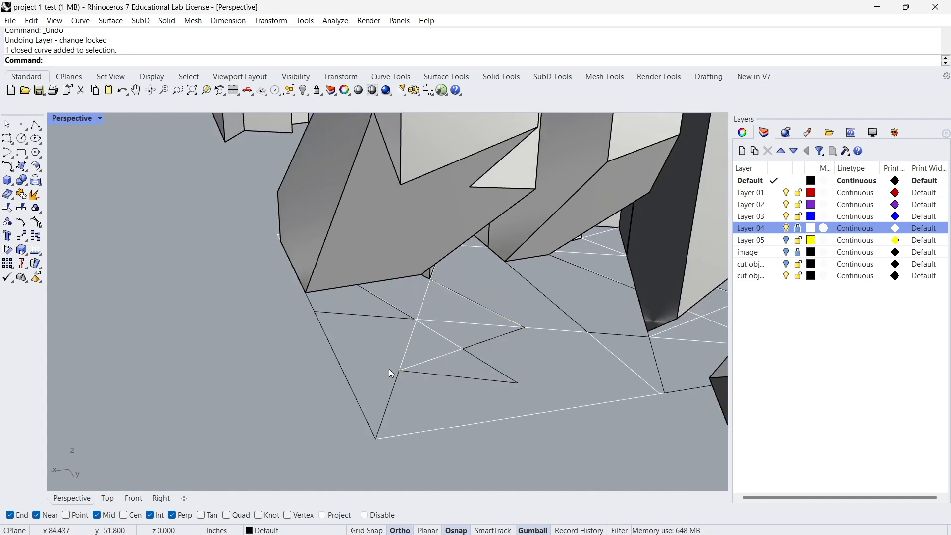
{"action": "left_click", "coordinate": [381, 317]}
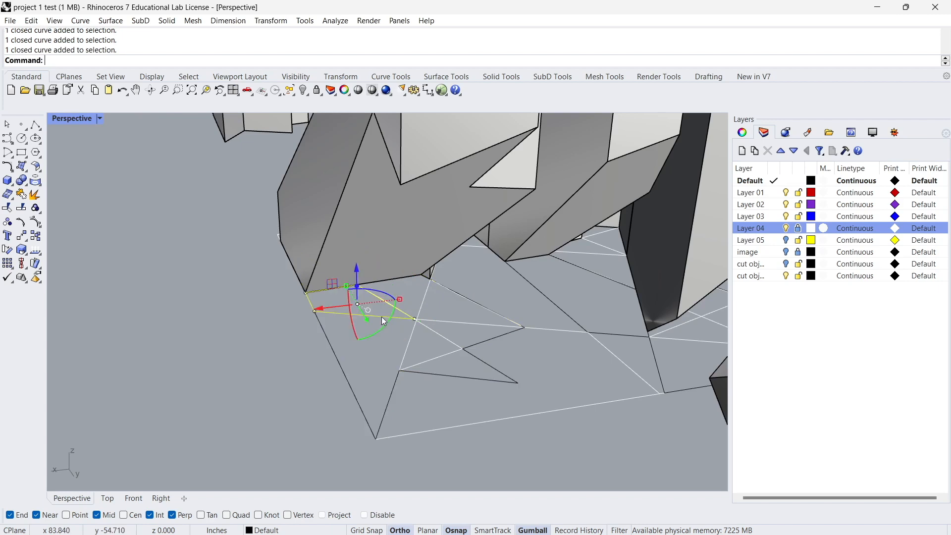
{"action": "scroll", "coordinate": [352, 311], "scroll_direction": "down", "scroll_amount": 3}
{"action": "right_click_drag", "start_coordinate": [351, 311], "coordinate": [381, 325]}
{"action": "scroll", "coordinate": [346, 303], "scroll_direction": "up", "scroll_amount": 6}
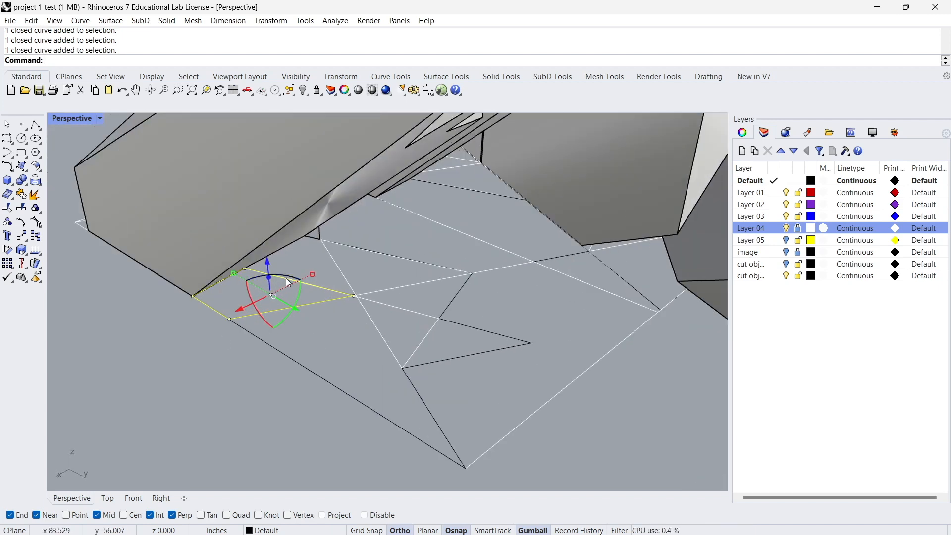
{"action": "right_click_drag", "start_coordinate": [304, 286], "coordinate": [313, 326]}
{"action": "right_click_drag", "start_coordinate": [451, 237], "coordinate": [386, 295]}
{"action": "type", "text": "extr"}
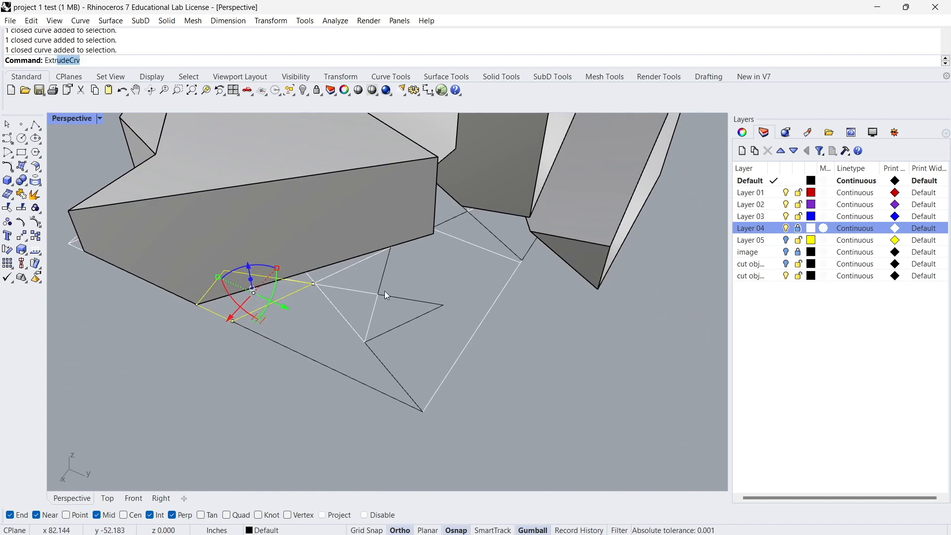
{"action": "key", "text": "Return"}
{"action": "scroll", "coordinate": [329, 225], "scroll_direction": "down", "scroll_amount": 4}
{"action": "right_click_drag", "start_coordinate": [269, 225], "coordinate": [437, 133]}
{"action": "left_click", "coordinate": [349, 188]}
{"action": "right_click_drag", "start_coordinate": [349, 188], "coordinate": [336, 230]}
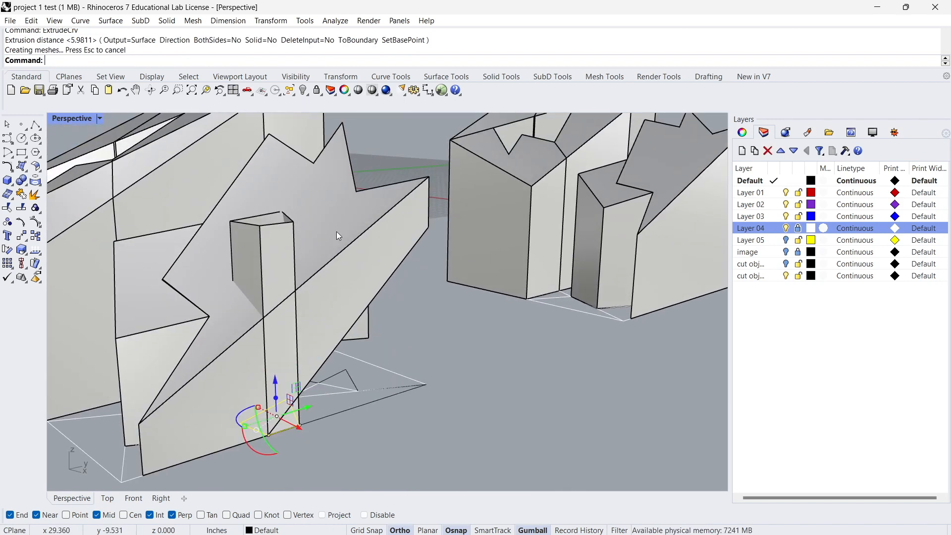
Cap the open extruded column to make it a closed solid.
{"action": "left_click", "coordinate": [281, 256]}
{"action": "type", "text": "cap"}
{"action": "key", "text": "Return"}
{"action": "key", "text": "Escape"}
{"action": "right_click_drag", "start_coordinate": [303, 252], "coordinate": [208, 257]}
Switch the Perspective viewport to Arctic display to view the cluster with its new column.
{"action": "left_click", "coordinate": [99, 120]}
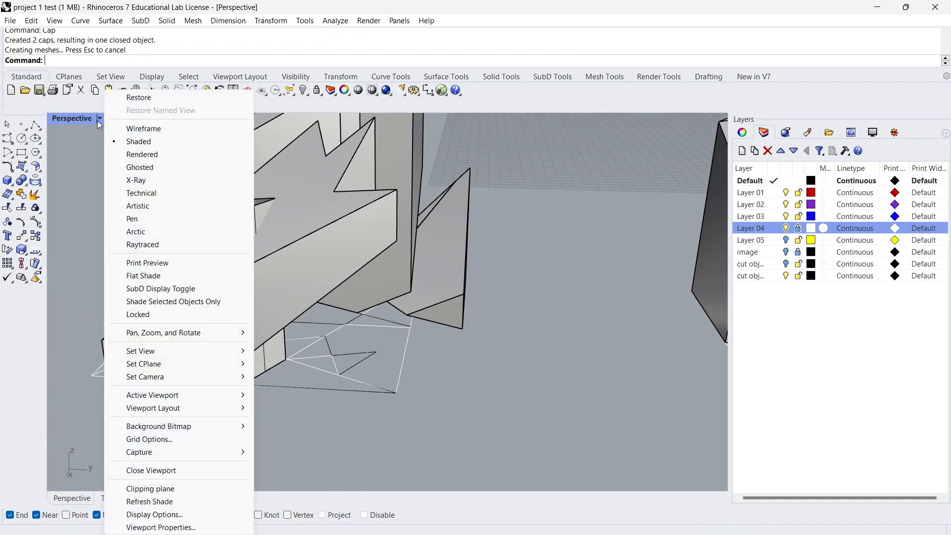
{"action": "left_click", "coordinate": [145, 235]}
{"action": "scroll", "coordinate": [324, 317], "scroll_direction": "down", "scroll_amount": 4}
{"action": "right_click_drag", "start_coordinate": [327, 319], "coordinate": [287, 333]}
Examine how the capped column intersects the slanted solids and sits on the ground curves from several angles.
{"action": "scroll", "coordinate": [273, 239], "scroll_direction": "up", "scroll_amount": 3}
{"action": "right_click_drag", "start_coordinate": [273, 240], "coordinate": [360, 269]}
{"action": "right_click_drag", "start_coordinate": [197, 379], "coordinate": [241, 332]}
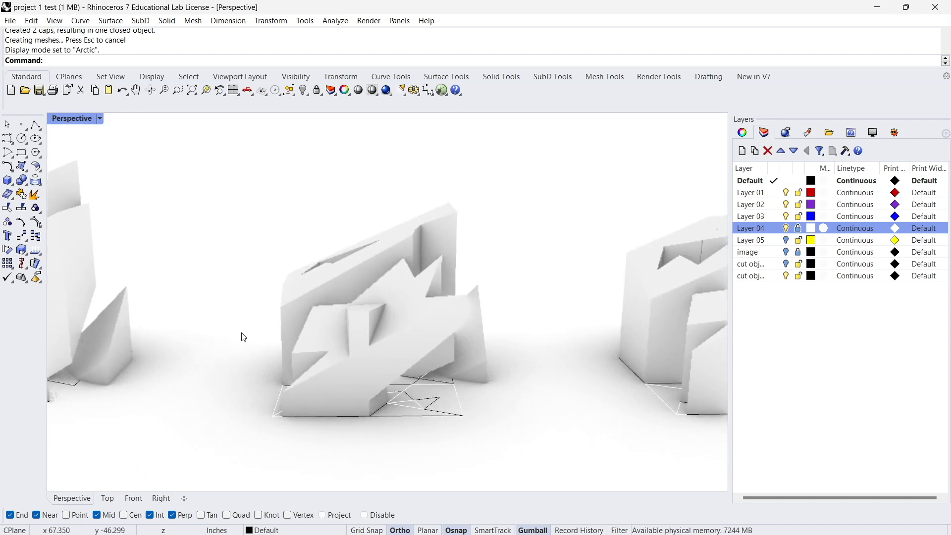
{"action": "scroll", "coordinate": [299, 301], "scroll_direction": "up", "scroll_amount": 5}
{"action": "right_click_drag", "start_coordinate": [298, 301], "coordinate": [367, 301]}
{"action": "right_click_drag", "start_coordinate": [372, 359], "coordinate": [253, 296], "text": "shift"}
{"action": "right_click_drag", "start_coordinate": [565, 449], "coordinate": [420, 310]}
{"action": "right_click_drag", "start_coordinate": [367, 269], "coordinate": [432, 415]}
{"action": "right_click_drag", "start_coordinate": [390, 317], "coordinate": [392, 353], "text": "shift"}
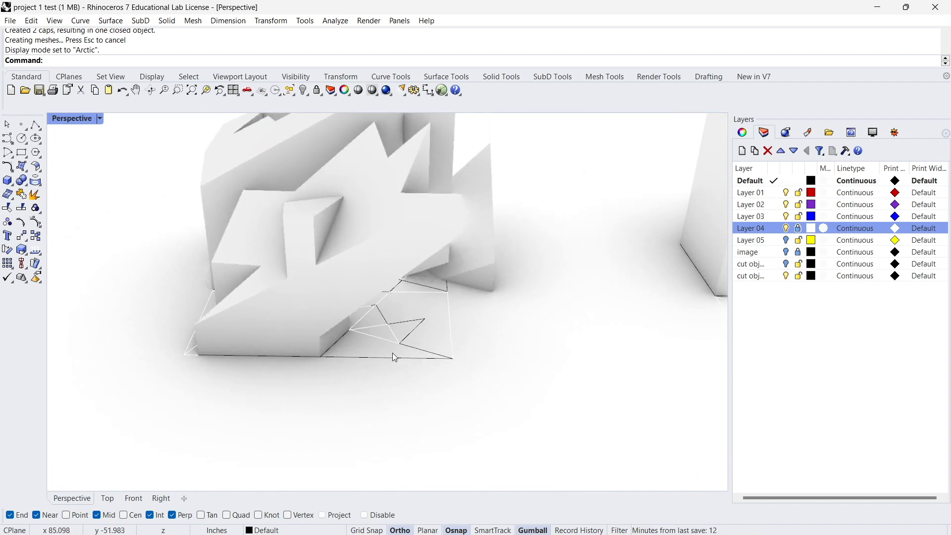
{"action": "scroll", "coordinate": [352, 333], "scroll_direction": "up", "scroll_amount": 4}
{"action": "scroll", "coordinate": [349, 317], "scroll_direction": "down", "scroll_amount": 3}
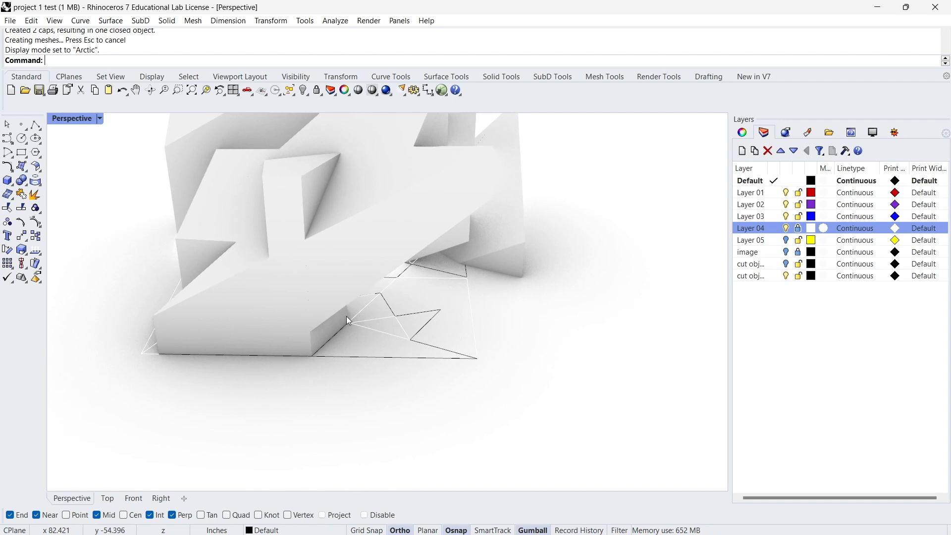
{"action": "right_click_drag", "start_coordinate": [212, 165], "coordinate": [447, 317]}
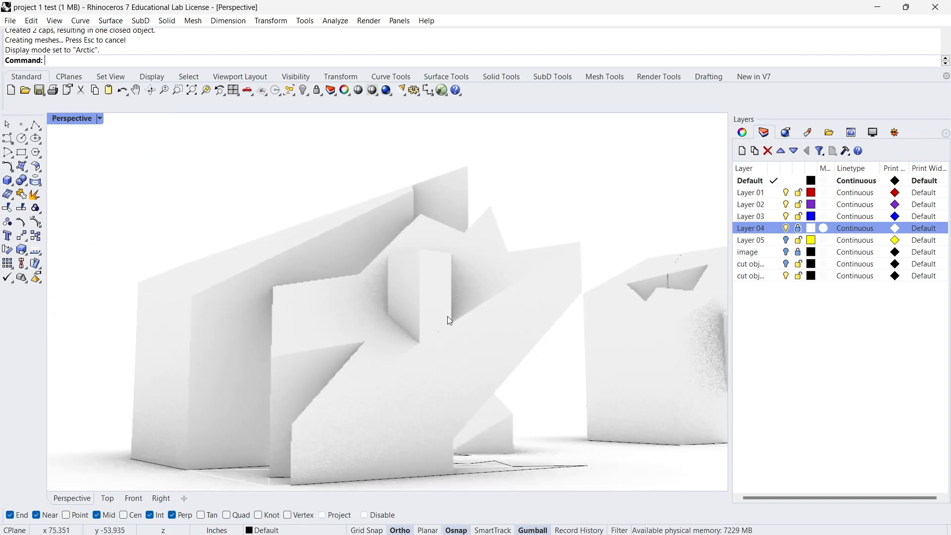
{"action": "right_click_drag", "start_coordinate": [289, 280], "coordinate": [410, 282]}
Pick the column's narrow outer face and switch the Perspective viewport to Shaded display, clearing the selection.
{"action": "left_click", "coordinate": [408, 285]}
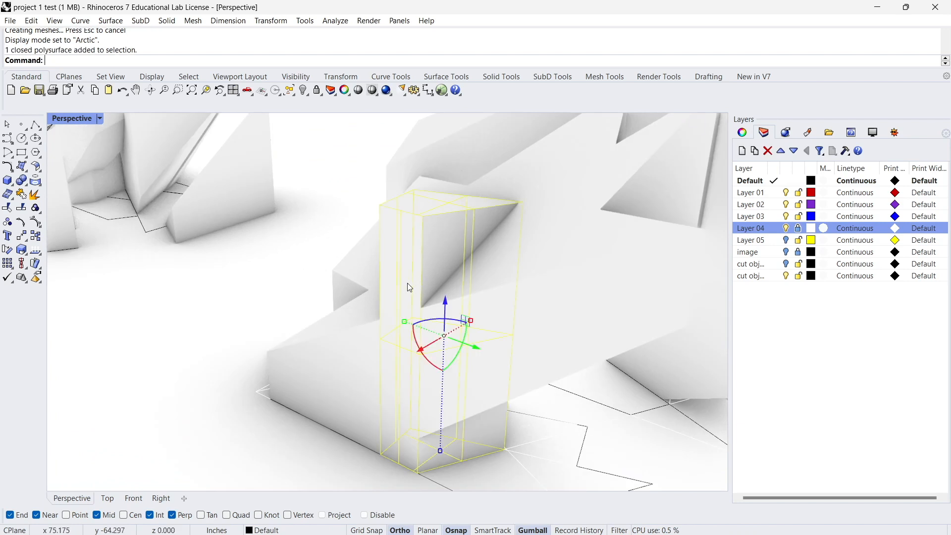
{"action": "left_click", "coordinate": [400, 267]}
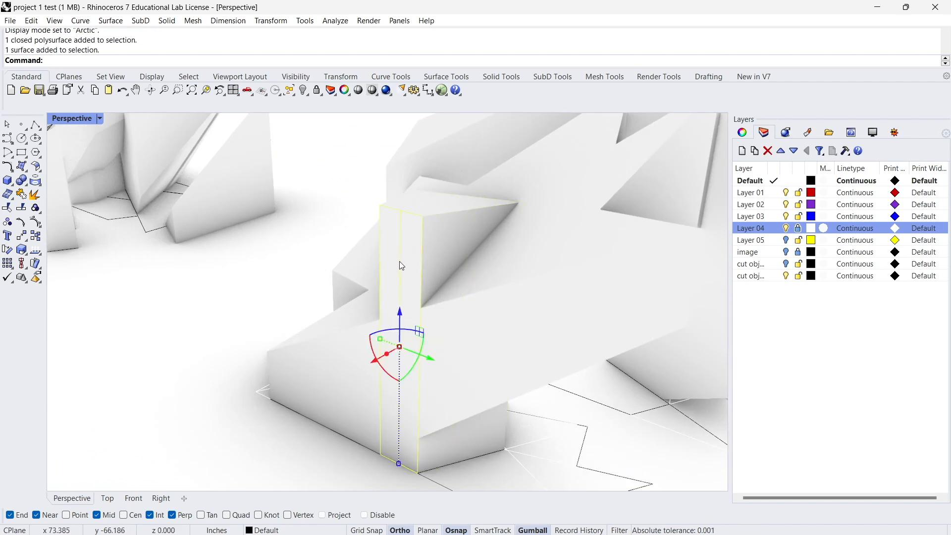
{"action": "left_click", "coordinate": [99, 119]}
{"action": "left_click", "coordinate": [129, 142]}
{"action": "key", "text": "Escape"}
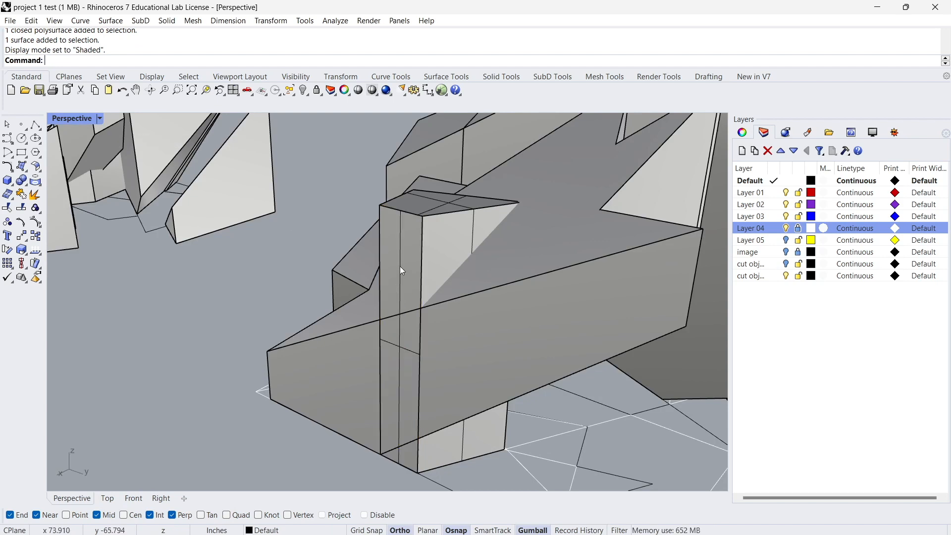
Try moving the column's narrow outer face outward with the gumball, and undo the move.
{"action": "right_click_drag", "start_coordinate": [401, 267], "coordinate": [394, 272]}
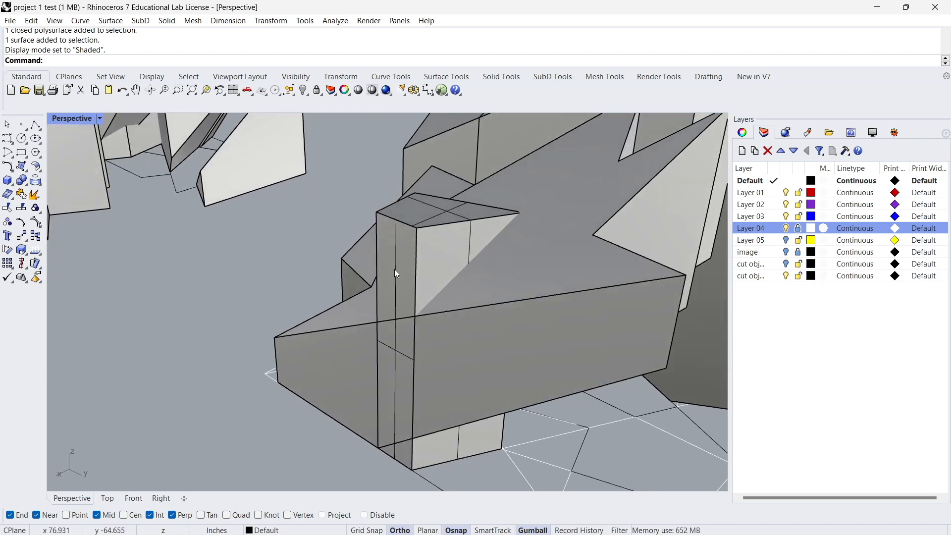
{"action": "left_click", "coordinate": [396, 271]}
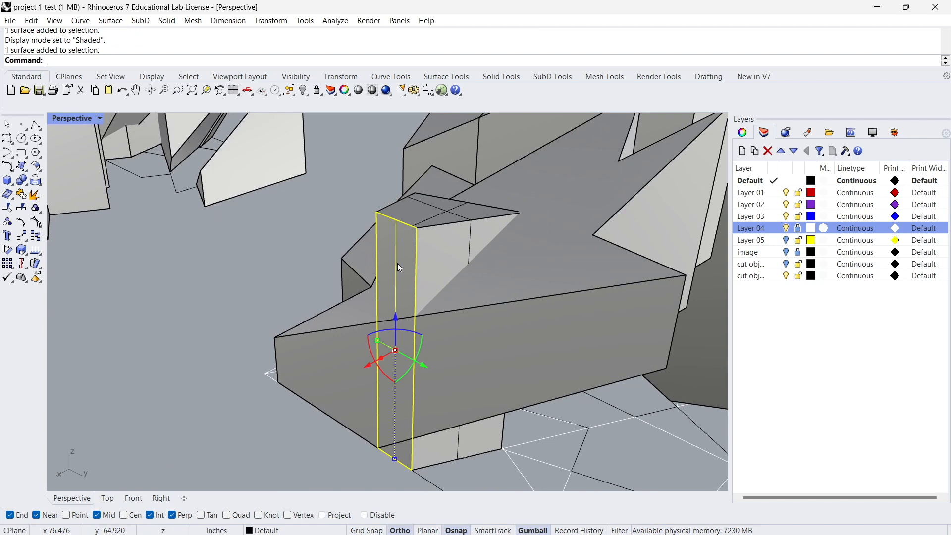
{"action": "left_click_drag", "start_coordinate": [367, 363], "coordinate": [356, 365]}
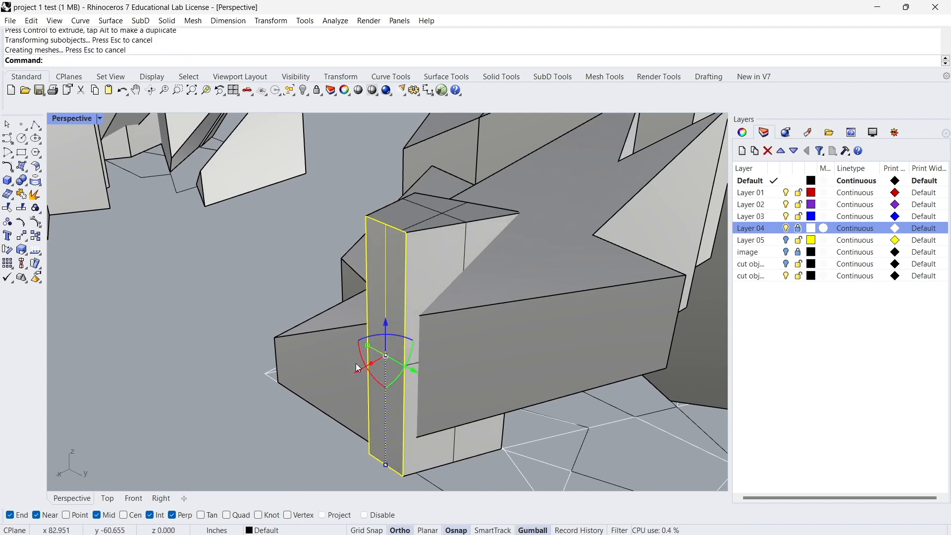
{"action": "key", "text": "ctrl+z"}
Try extruding the column's narrow outer face outward with the gumball's extrude handle, and undo the extrusion.
{"action": "left_click", "coordinate": [402, 283]}
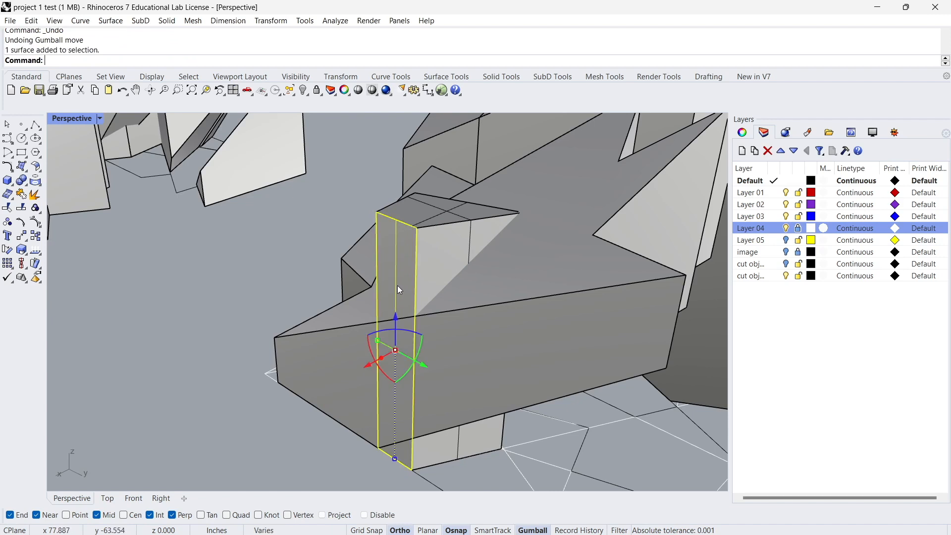
{"action": "scroll", "coordinate": [367, 362], "scroll_direction": "up", "scroll_amount": 2}
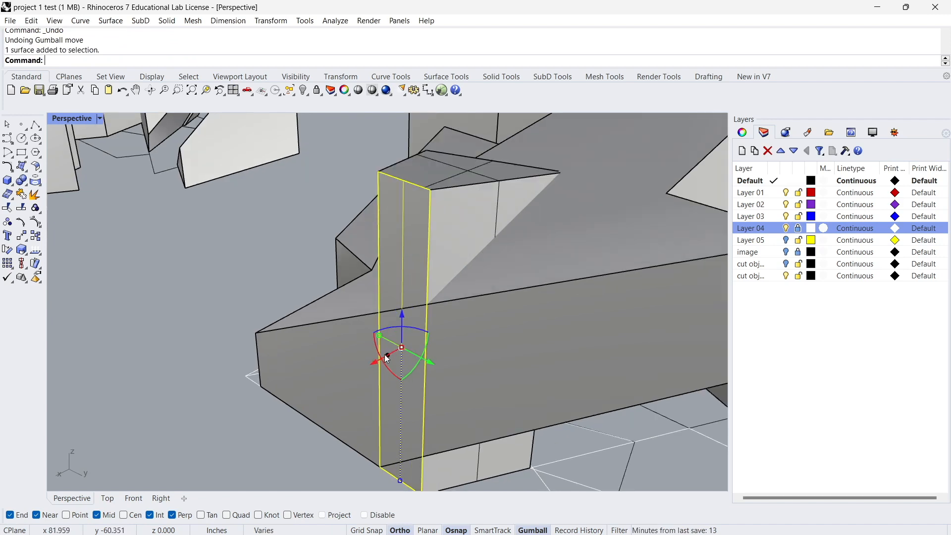
{"action": "left_click_drag", "start_coordinate": [389, 356], "coordinate": [373, 363]}
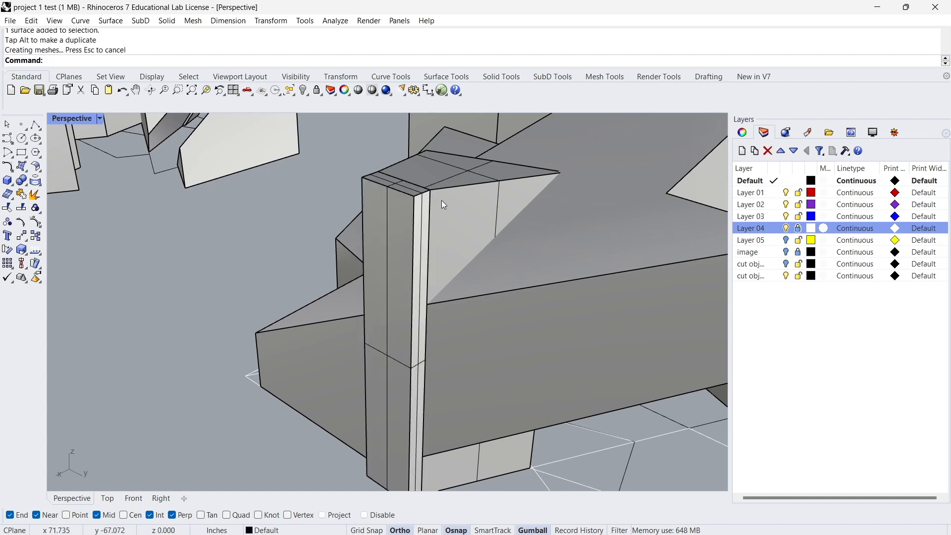
{"action": "right_click_drag", "start_coordinate": [424, 203], "coordinate": [361, 225]}
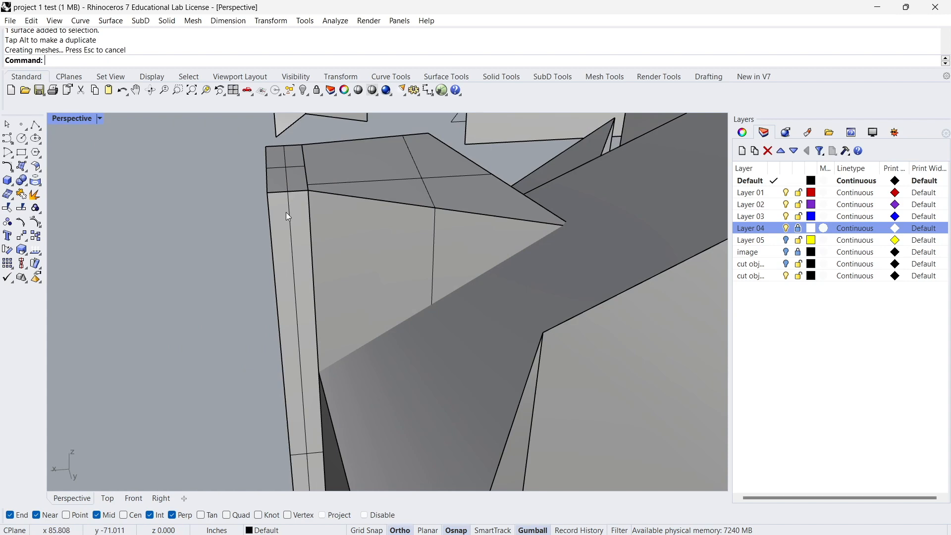
{"action": "key", "text": "ctrl+z"}
Try the plain gumball move on the column's narrow outer face once more, and undo it.
{"action": "right_click_drag", "start_coordinate": [302, 230], "coordinate": [324, 277]}
{"action": "left_click", "coordinate": [377, 261]}
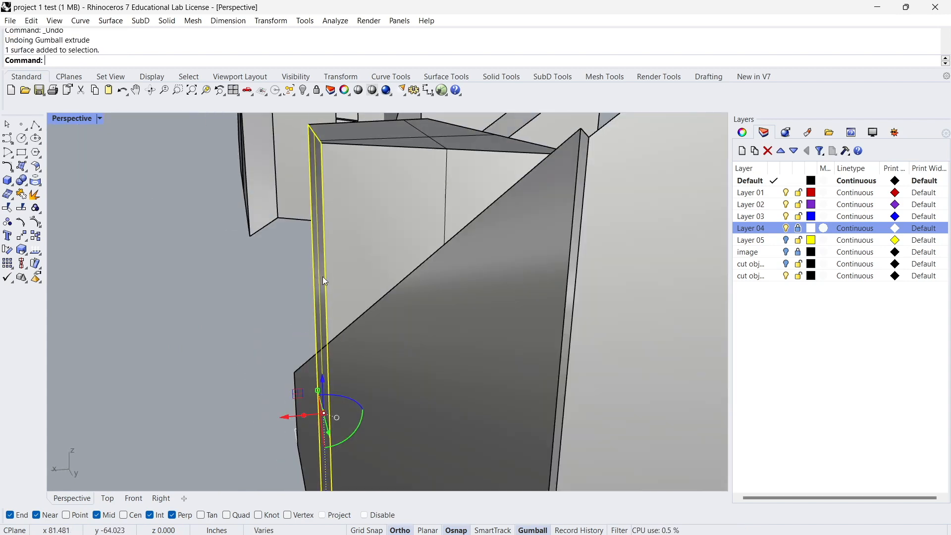
{"action": "left_click_drag", "start_coordinate": [281, 418], "coordinate": [271, 402]}
{"action": "key", "text": "ctrl+z"}
{"action": "right_click_drag", "start_coordinate": [317, 252], "coordinate": [337, 228]}
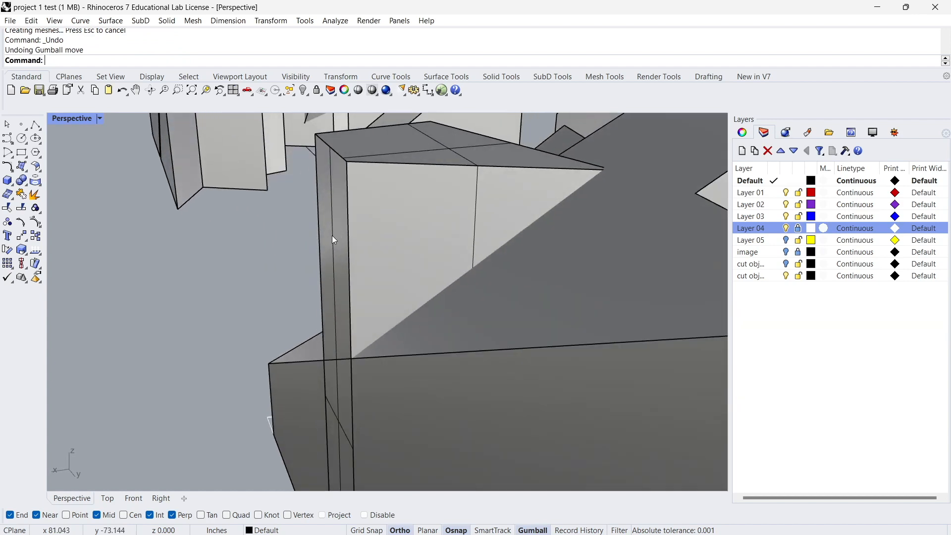
Extrude the column's narrow outer face a short distance outward with the gumball.
{"action": "left_click_drag", "start_coordinate": [319, 423], "coordinate": [302, 421]}
{"action": "left_click", "coordinate": [274, 387]}
{"action": "scroll", "coordinate": [274, 386], "scroll_direction": "down", "scroll_amount": 6}
{"action": "right_click_drag", "start_coordinate": [274, 387], "coordinate": [319, 362]}
Return the Perspective viewport to Arctic display and undo the gumball extrusion of the column's outer face.
{"action": "left_click", "coordinate": [99, 119]}
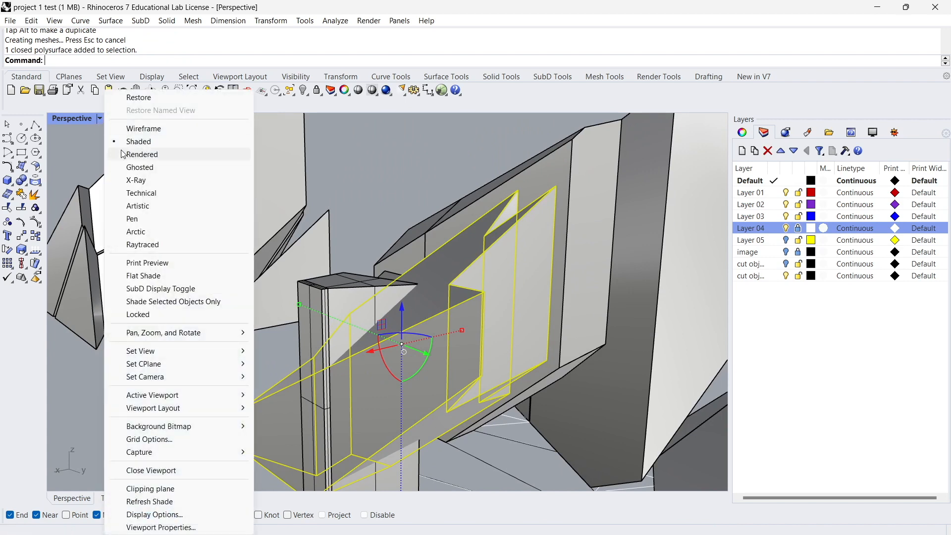
{"action": "left_click", "coordinate": [136, 232]}
{"action": "left_click", "coordinate": [370, 204]}
{"action": "scroll", "coordinate": [358, 230], "scroll_direction": "down", "scroll_amount": 5}
{"action": "right_click_drag", "start_coordinate": [357, 236], "coordinate": [444, 218]}
{"action": "right_click_drag", "start_coordinate": [421, 265], "coordinate": [354, 297]}
{"action": "scroll", "coordinate": [357, 337], "scroll_direction": "up", "scroll_amount": 4}
{"action": "key", "text": "ctrl+z"}
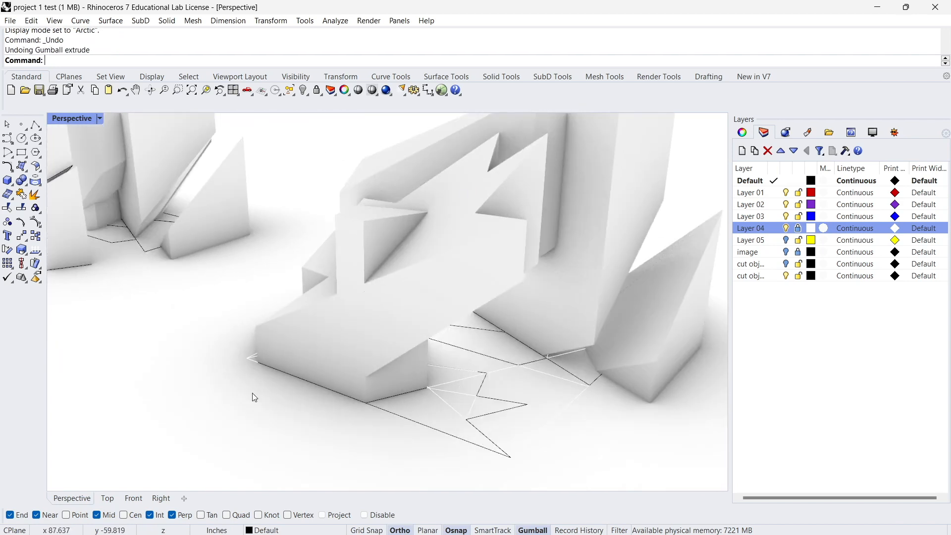
{"action": "scroll", "coordinate": [355, 337], "scroll_direction": "up", "scroll_amount": 3}
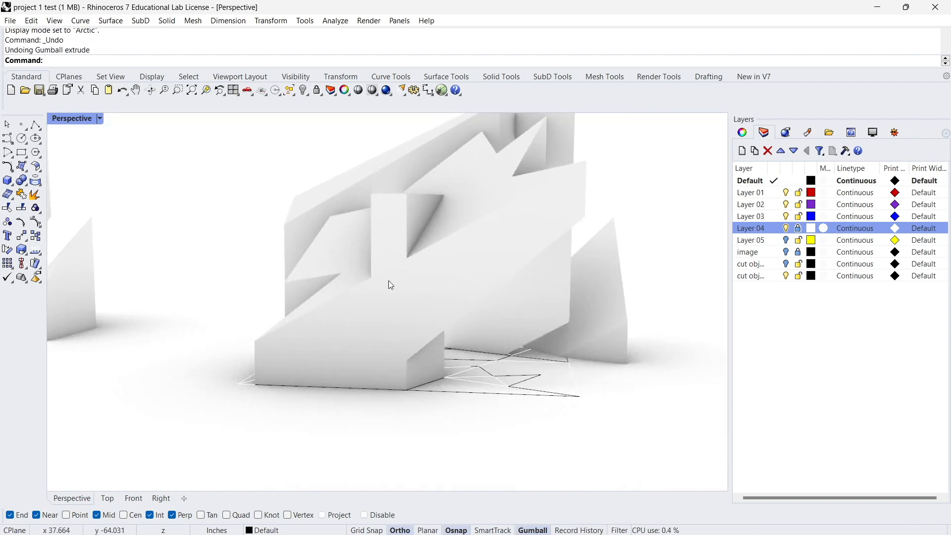
Redo the extrusion of the column's outer face for comparison, and undo it again.
{"action": "right_click_drag", "start_coordinate": [388, 282], "coordinate": [367, 295]}
{"action": "key", "text": "ctrl+y"}
{"action": "mouse_move", "coordinate": [310, 411]}
{"action": "right_mouse_down"}
{"action": "mouse_move", "coordinate": [488, 388]}
{"action": "mouse_move", "coordinate": [385, 416]}
{"action": "mouse_move", "coordinate": [294, 421]}
{"action": "right_mouse_up"}
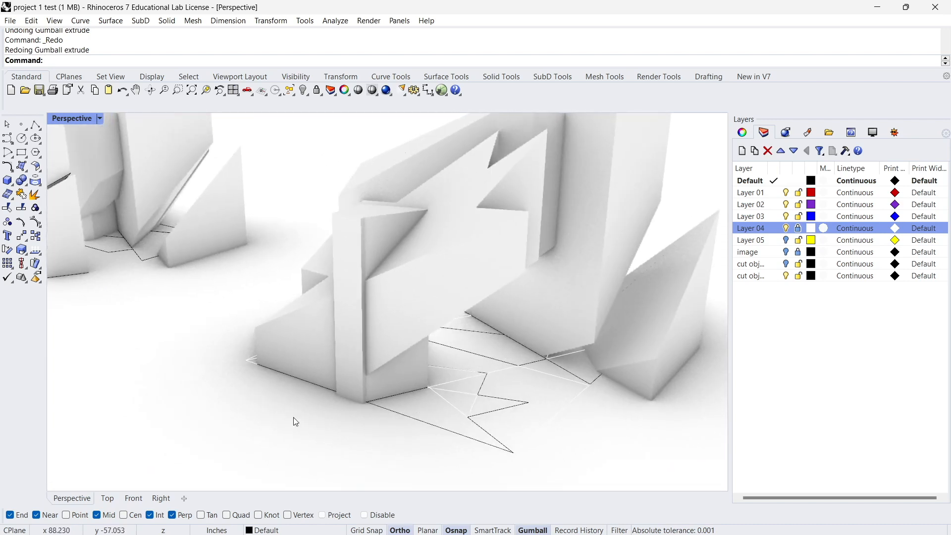
{"action": "right_click_drag", "start_coordinate": [364, 273], "coordinate": [497, 269]}
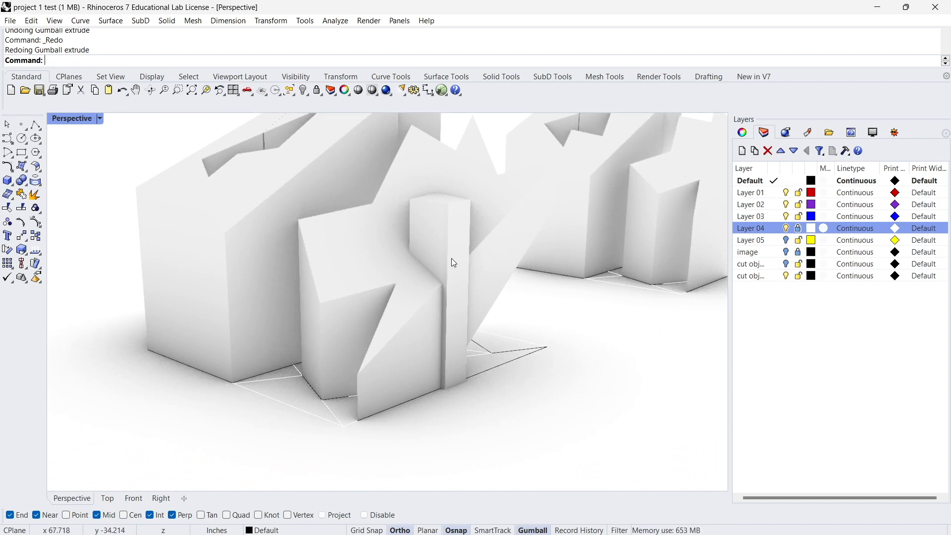
{"action": "key", "text": "ctrl+z"}
Try extruding the slanted block's outer face a short distance outward past the column with the gumball, and undo the extrusion.
{"action": "right_click_drag", "start_coordinate": [452, 306], "coordinate": [346, 441]}
{"action": "left_click", "coordinate": [439, 302]}
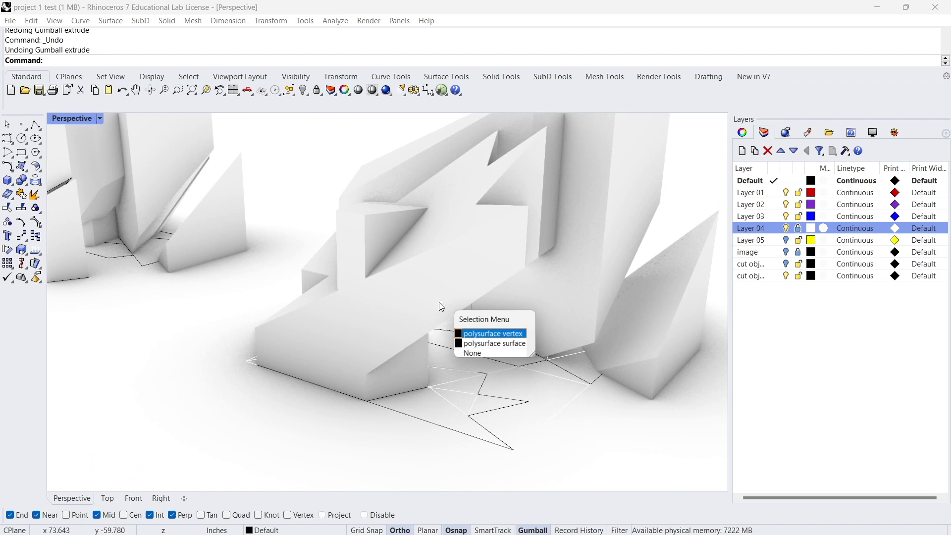
{"action": "left_click", "coordinate": [465, 344]}
{"action": "right_click_drag", "start_coordinate": [450, 352], "coordinate": [377, 351]}
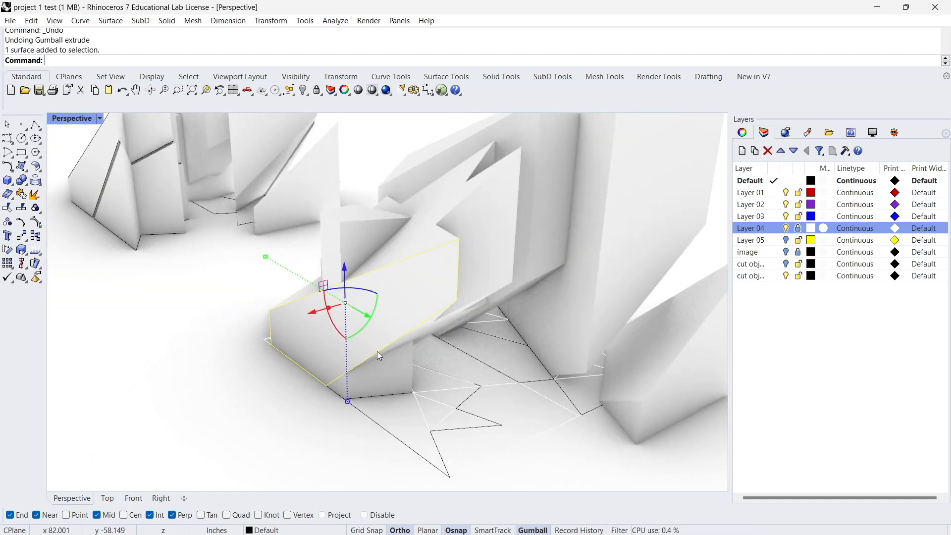
{"action": "left_click_drag", "start_coordinate": [330, 310], "coordinate": [320, 308]}
{"action": "left_click", "coordinate": [255, 419]}
{"action": "right_click_drag", "start_coordinate": [255, 420], "coordinate": [458, 436]}
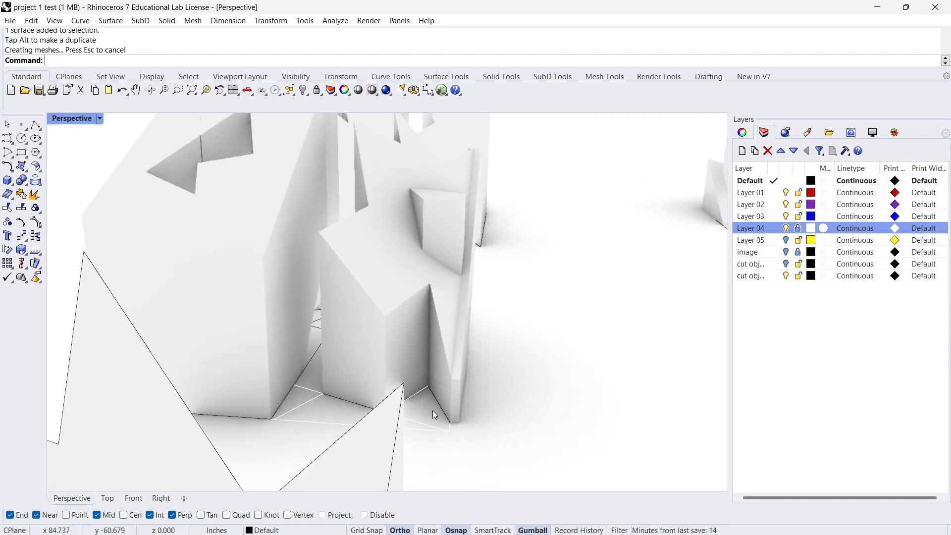
{"action": "right_click_drag", "start_coordinate": [474, 222], "coordinate": [377, 253]}
{"action": "key", "text": "ctrl+z"}
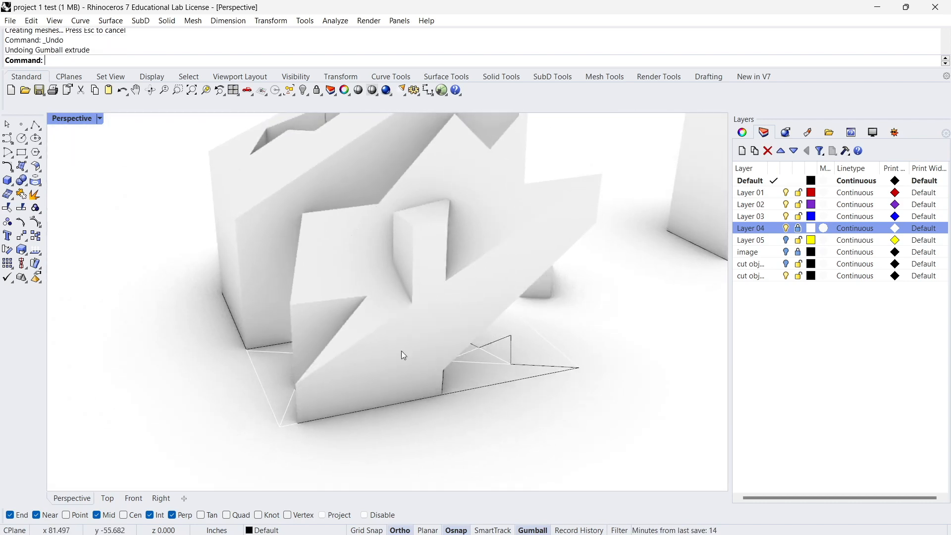
Switch the Perspective viewport to Shaded display.
{"action": "scroll", "coordinate": [416, 369], "scroll_direction": "up", "scroll_amount": 2}
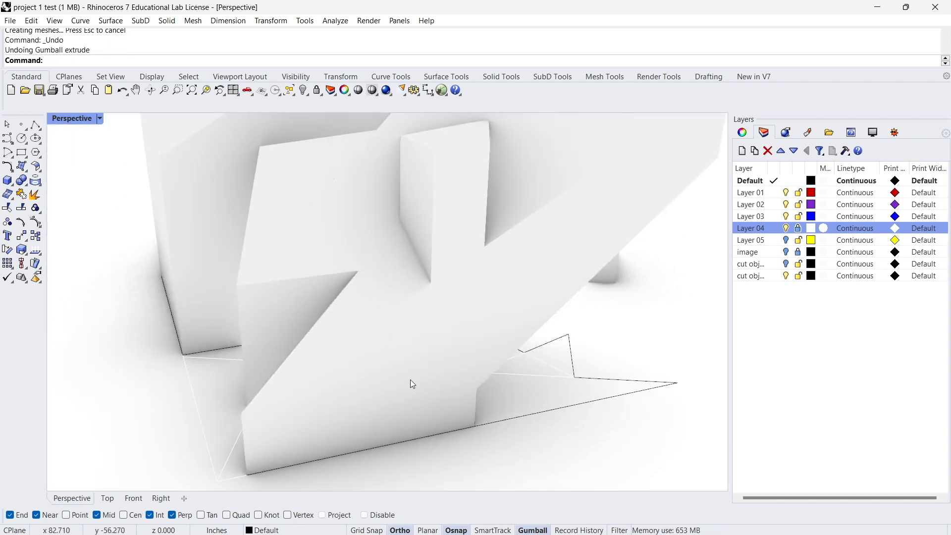
{"action": "left_click", "coordinate": [102, 119]}
{"action": "left_click", "coordinate": [138, 142]}
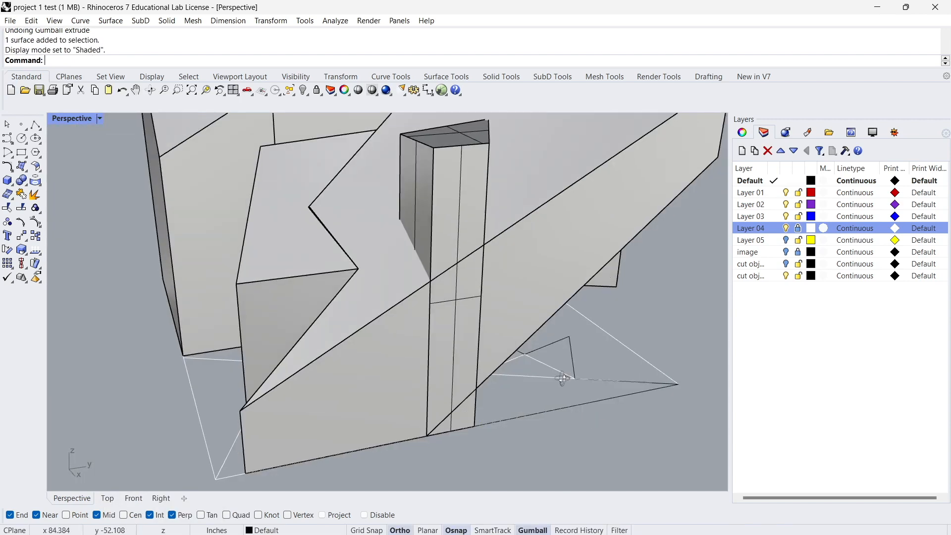
Try extruding the slanted block's outer face with the gumball again in Shaded display, and undo the extrusion.
{"action": "left_click", "coordinate": [533, 275]}
{"action": "right_click_drag", "start_coordinate": [521, 268], "coordinate": [517, 271]}
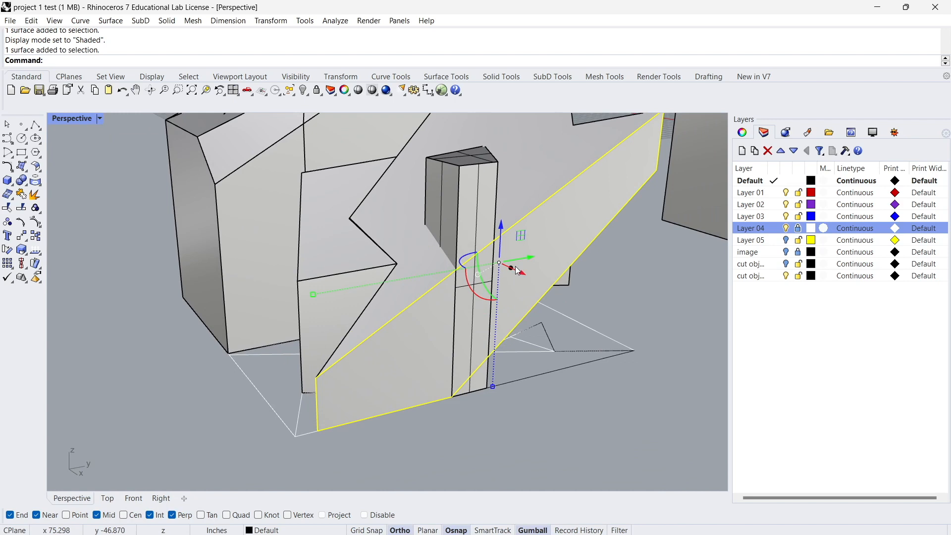
{"action": "left_click_drag", "start_coordinate": [512, 269], "coordinate": [521, 275]}
{"action": "right_click_drag", "start_coordinate": [527, 415], "coordinate": [392, 208]}
{"action": "key", "text": "ctrl+z"}
Combine the column and the slanted block it passes through into one solid with BooleanUnion.
{"action": "scroll", "coordinate": [325, 357], "scroll_direction": "up", "scroll_amount": 3}
{"action": "left_click", "coordinate": [394, 201]}
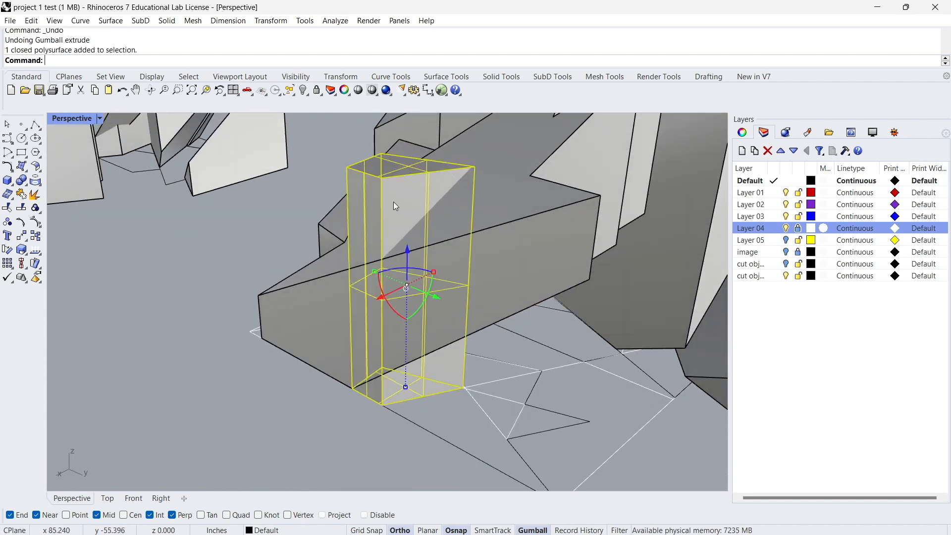
{"action": "left_click", "coordinate": [552, 241], "text": "shift"}
{"action": "type", "text": "Boo"}
{"action": "key", "text": "Down"}
{"action": "key", "text": "Down"}
{"action": "key", "text": "Down"}
{"action": "key", "text": "Down"}
{"action": "key", "text": "Return"}
Inspect the merged column and slanted block, and undo the Boolean union.
{"action": "right_click_drag", "start_coordinate": [132, 240], "coordinate": [293, 430]}
{"action": "left_click", "coordinate": [466, 200]}
{"action": "left_click", "coordinate": [292, 425]}
{"action": "mouse_move", "coordinate": [412, 374]}
{"action": "right_mouse_down"}
{"action": "mouse_move", "coordinate": [325, 410]}
{"action": "mouse_move", "coordinate": [419, 319]}
{"action": "mouse_move", "coordinate": [448, 360]}
{"action": "mouse_move", "coordinate": [400, 382]}
{"action": "right_mouse_up"}
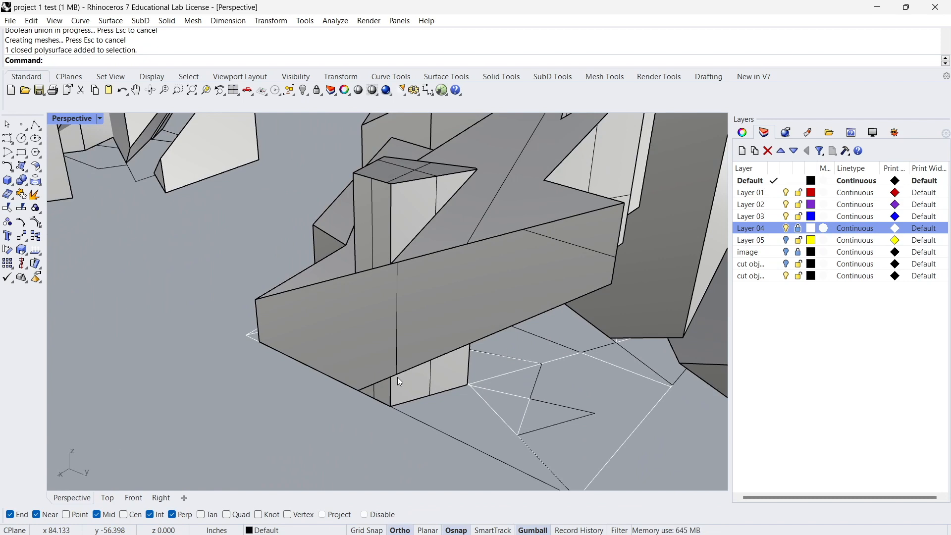
{"action": "key", "text": "ctrl+z"}
{"action": "left_click", "coordinate": [250, 405]}
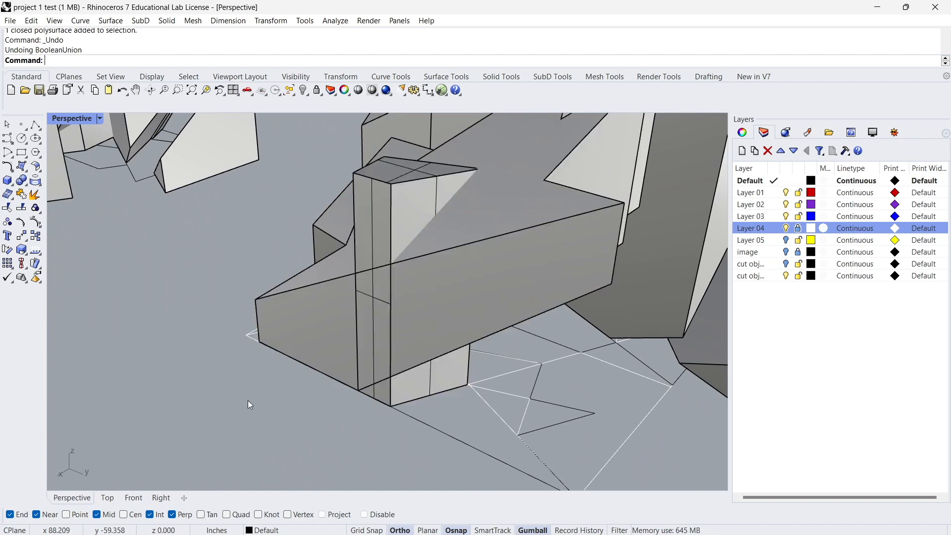
Draw a closed triangular polyline snapped to the ground-curve intersections, seen from underneath the cluster.
{"action": "left_click", "coordinate": [426, 210]}
{"action": "left_click", "coordinate": [113, 415]}
{"action": "right_click_drag", "start_coordinate": [114, 415], "coordinate": [391, 286]}
{"action": "right_click_drag", "start_coordinate": [400, 394], "coordinate": [369, 287], "text": "shift"}
{"action": "scroll", "coordinate": [377, 327], "scroll_direction": "up", "scroll_amount": 6}
{"action": "right_click_drag", "start_coordinate": [413, 367], "coordinate": [422, 280]}
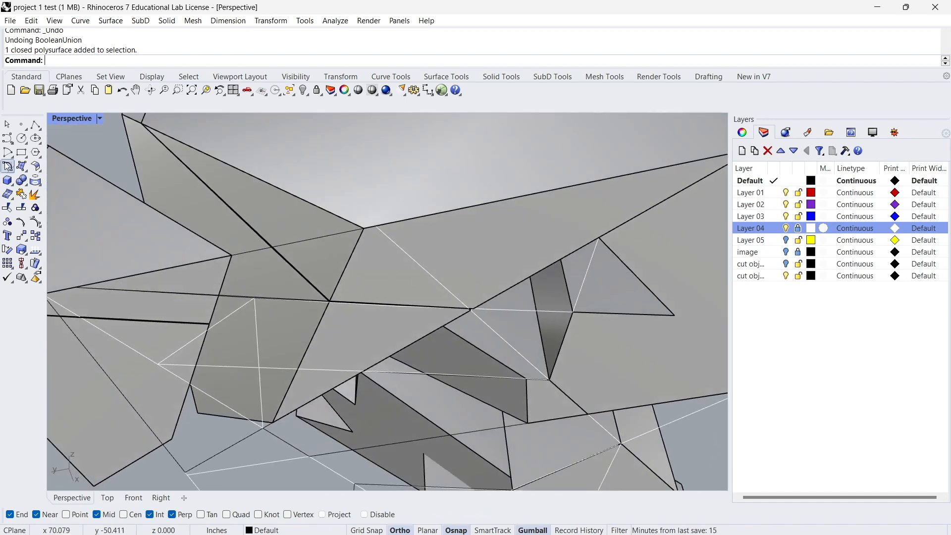
{"action": "left_click", "coordinate": [35, 125]}
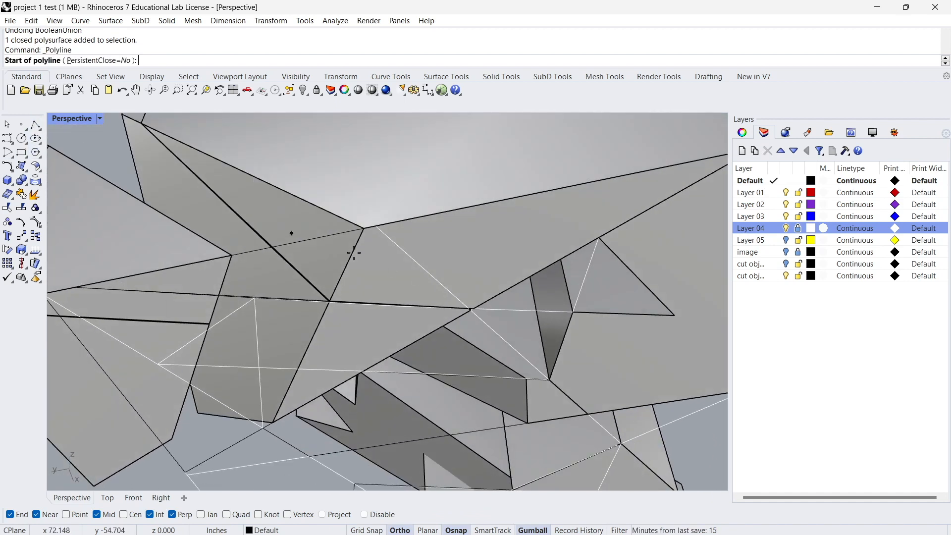
{"action": "left_click", "coordinate": [378, 227]}
{"action": "left_click", "coordinate": [549, 380]}
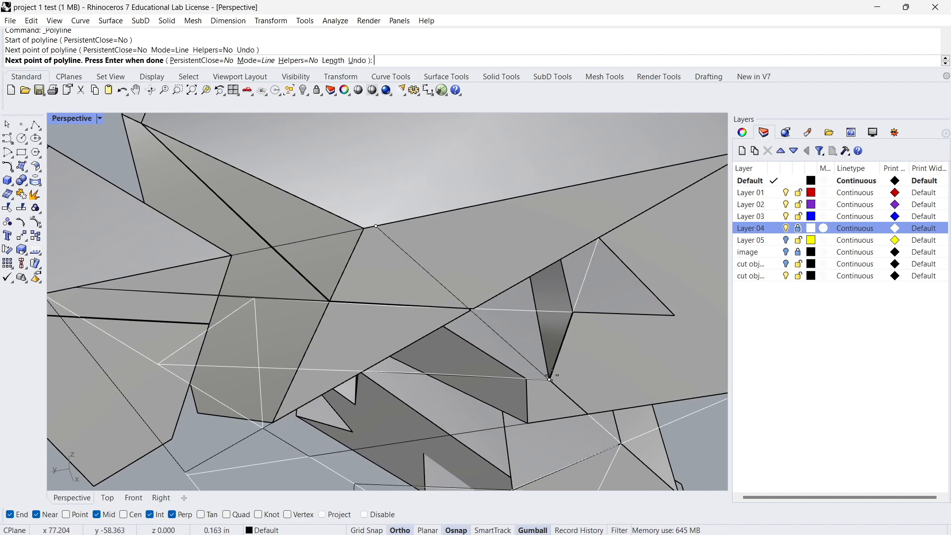
{"action": "left_click", "coordinate": [597, 237]}
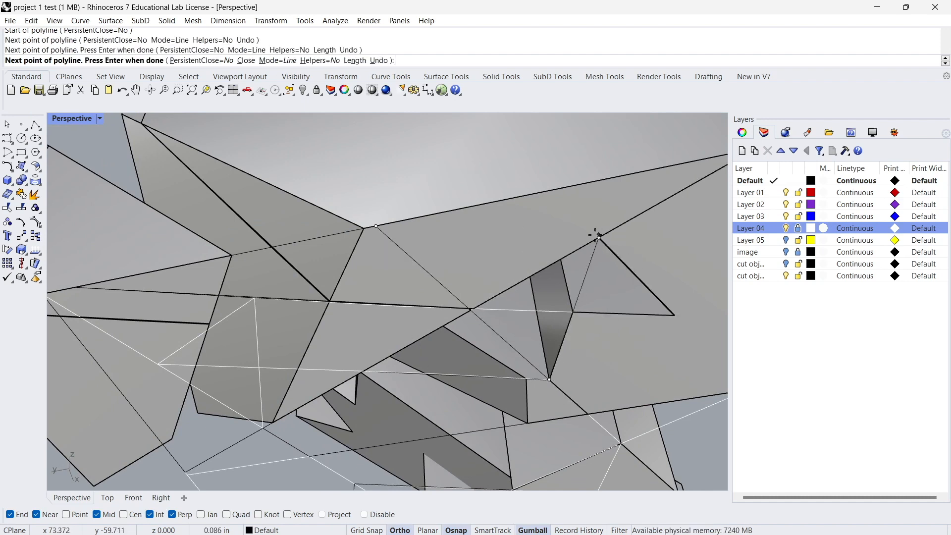
{"action": "scroll", "coordinate": [575, 214], "scroll_direction": "down", "scroll_amount": 3}
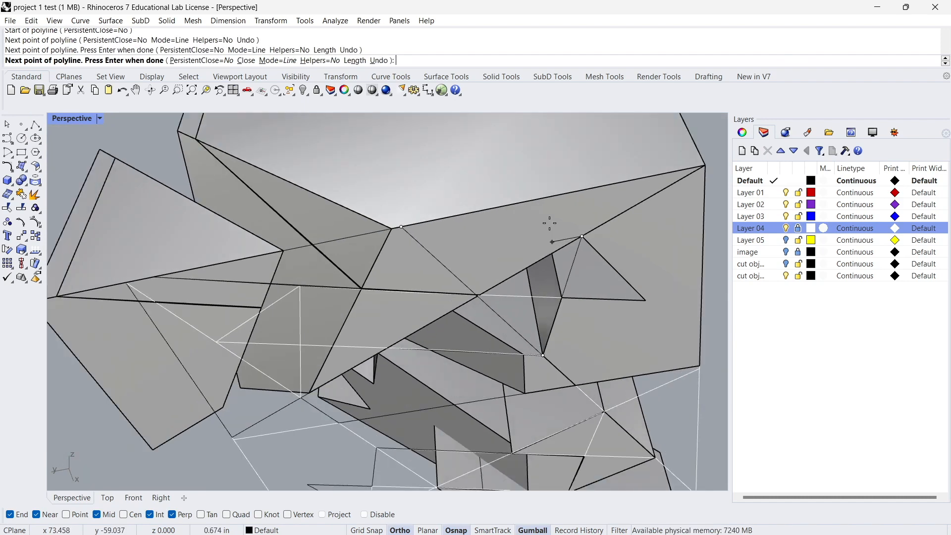
{"action": "left_click", "coordinate": [402, 227]}
Extrude the triangular polyline upward about 14 in with ExtrudeCrv so it rises above the large block.
{"action": "left_click", "coordinate": [500, 231]}
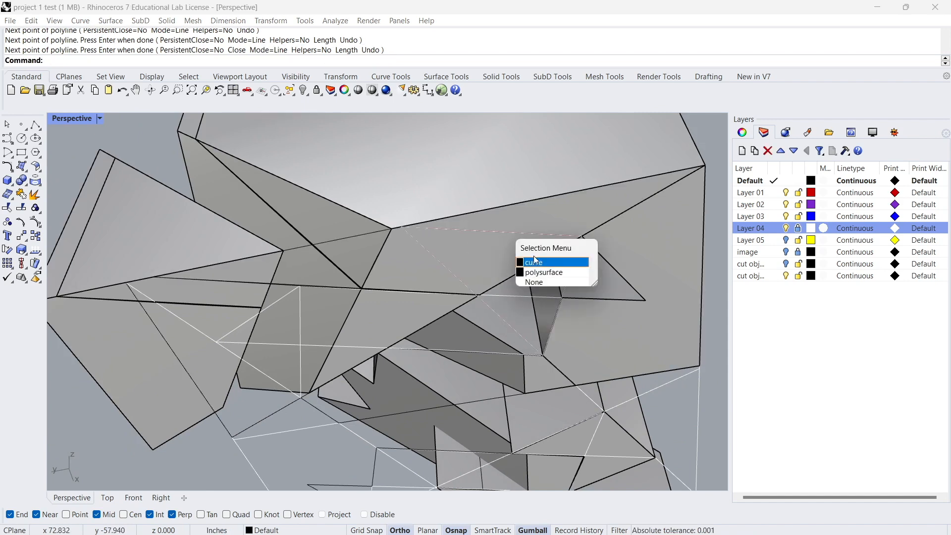
{"action": "left_click", "coordinate": [509, 259]}
{"action": "right_click_drag", "start_coordinate": [504, 262], "coordinate": [503, 400]}
{"action": "type", "text": "ExtrudeCrv"}
{"action": "key", "text": "Return"}
{"action": "scroll", "coordinate": [500, 394], "scroll_direction": "down", "scroll_amount": 6}
{"action": "right_click_drag", "start_coordinate": [500, 392], "coordinate": [322, 424]}
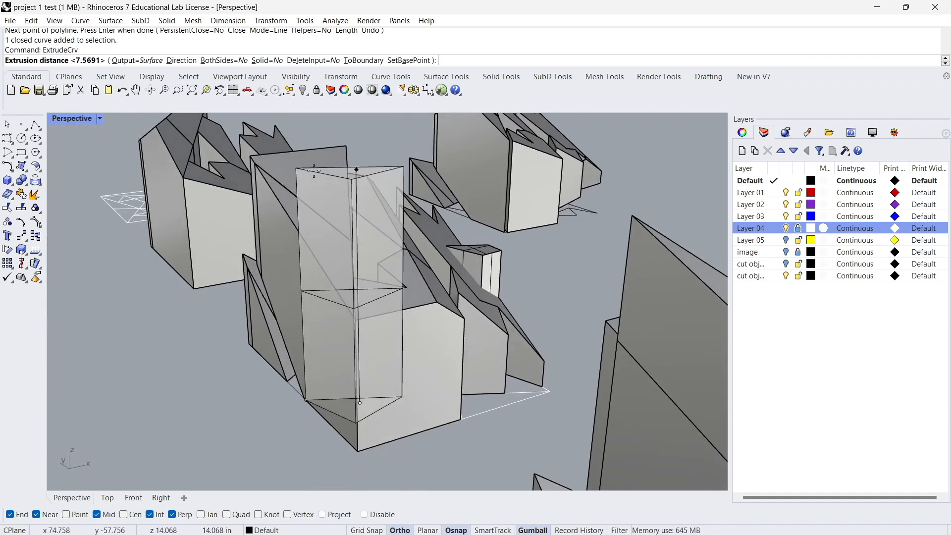
{"action": "left_click", "coordinate": [350, 171]}
Close the open triangular extrusion into a solid with Cap.
{"action": "right_click_drag", "start_coordinate": [413, 229], "coordinate": [304, 237]}
{"action": "left_click", "coordinate": [292, 229]}
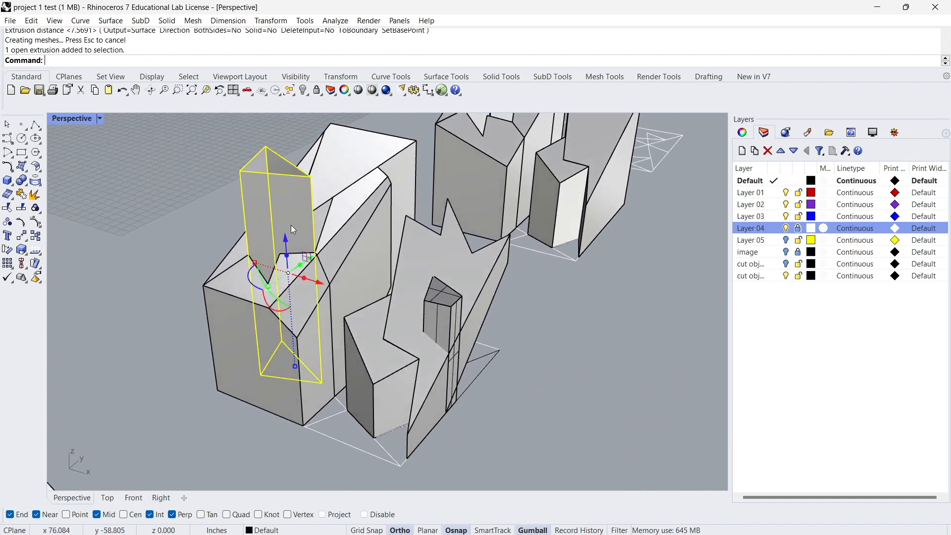
{"action": "type", "text": "Cap"}
{"action": "key", "text": "Return"}
{"action": "right_click_drag", "start_coordinate": [291, 226], "coordinate": [365, 238]}
Try moving a solid of the cluster with the gumball, and undo the move.
{"action": "left_click", "coordinate": [376, 315]}
{"action": "right_click_drag", "start_coordinate": [399, 303], "coordinate": [347, 285]}
{"action": "left_click_drag", "start_coordinate": [327, 286], "coordinate": [311, 286]}
{"action": "key", "text": "ctrl+z"}
Create a rectangular plane surface corner to corner on the ground around the cluster with the new triangular column.
{"action": "right_click_drag", "start_coordinate": [333, 253], "coordinate": [158, 194]}
{"action": "left_click", "coordinate": [190, 210]}
{"action": "type", "text": "bo"}
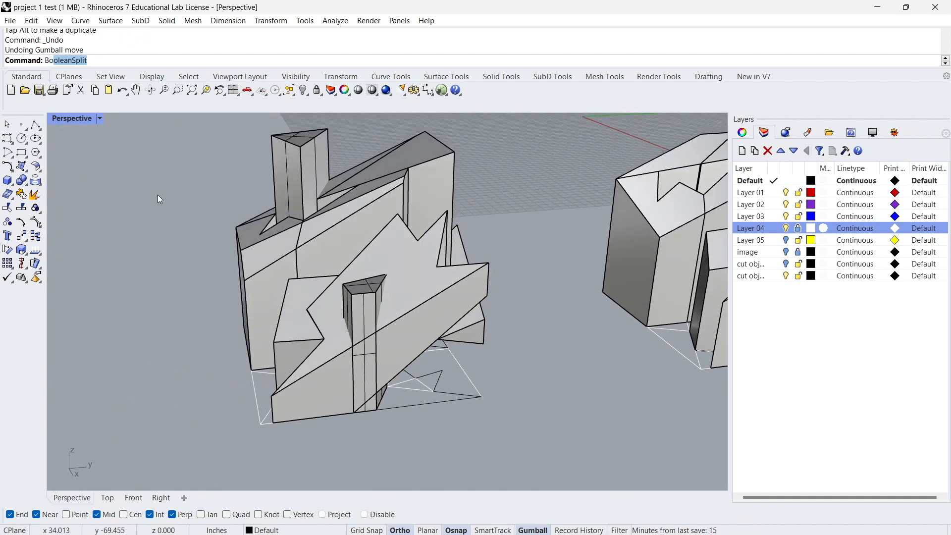
{"action": "key", "text": "Return"}
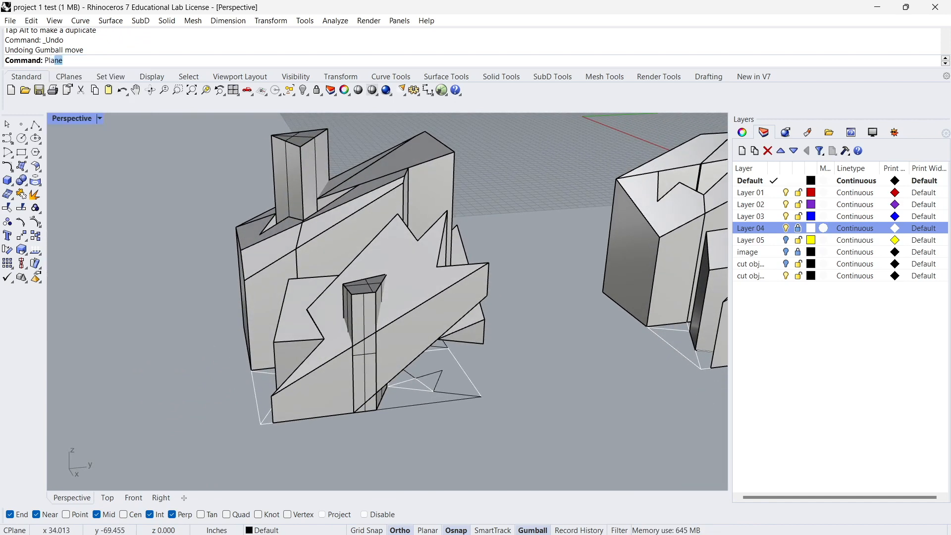
{"action": "type", "text": "pla"}
{"action": "key", "text": "Return"}
{"action": "right_click_drag", "start_coordinate": [155, 193], "coordinate": [212, 239]}
{"action": "left_click", "coordinate": [189, 176]}
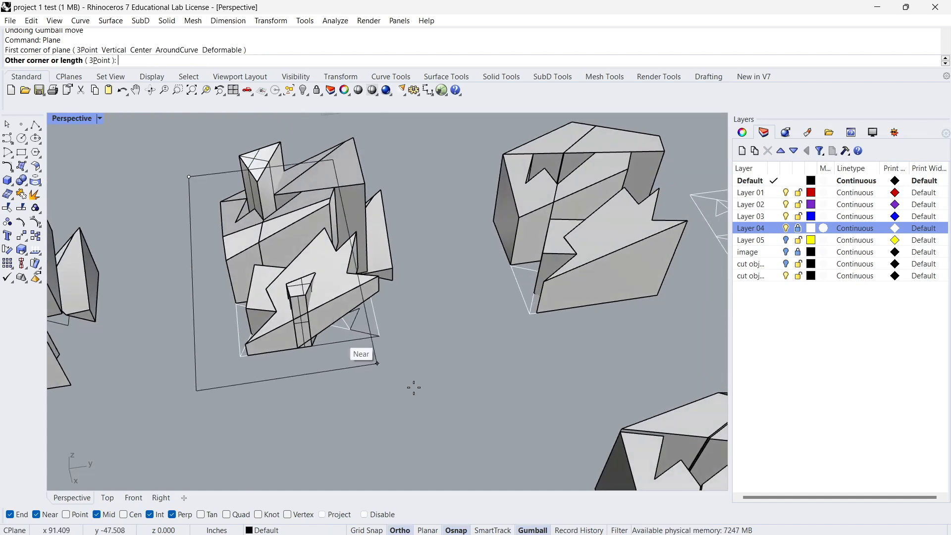
{"action": "left_click", "coordinate": [354, 348]}
Raise the plane surface above the cluster with the gumball to the height of the triangular column.
{"action": "scroll", "coordinate": [265, 209], "scroll_direction": "up", "scroll_amount": 3}
{"action": "right_click_drag", "start_coordinate": [265, 209], "coordinate": [208, 238]}
{"action": "scroll", "coordinate": [206, 239], "scroll_direction": "down", "scroll_amount": 5}
{"action": "left_click", "coordinate": [174, 383]}
{"action": "left_click_drag", "start_coordinate": [270, 267], "coordinate": [257, 157]}
{"action": "scroll", "coordinate": [240, 206], "scroll_direction": "up", "scroll_amount": 4}
{"action": "right_click_drag", "start_coordinate": [240, 206], "coordinate": [236, 167]}
Tilt the raised plane with the gumball so it crosses the triangular column at an angle.
{"action": "mouse_move", "coordinate": [258, 206]}
{"action": "left_mouse_down"}
{"action": "mouse_move", "coordinate": [276, 218]}
{"action": "mouse_move", "coordinate": [274, 209]}
{"action": "left_mouse_up"}
{"action": "right_click_drag", "start_coordinate": [273, 208], "coordinate": [302, 209]}
{"action": "left_click_drag", "start_coordinate": [276, 191], "coordinate": [283, 206]}
{"action": "right_click_drag", "start_coordinate": [283, 208], "coordinate": [360, 236]}
Try raising the tilted plane further, and undo the last gumball move and rotation.
{"action": "left_click_drag", "start_coordinate": [341, 203], "coordinate": [342, 180]}
{"action": "right_click_drag", "start_coordinate": [374, 278], "coordinate": [276, 294]}
{"action": "scroll", "coordinate": [410, 261], "scroll_direction": "down", "scroll_amount": 8}
{"action": "key", "text": "ctrl+z"}
{"action": "key", "text": "ctrl+z"}
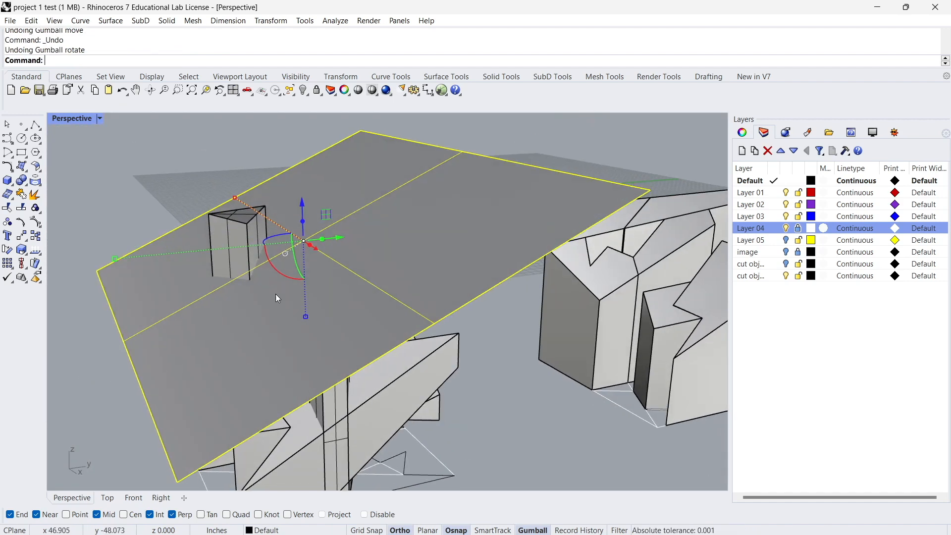
Split the triangular column with the tilted plane using BooleanSplit.
{"action": "left_click", "coordinate": [218, 239]}
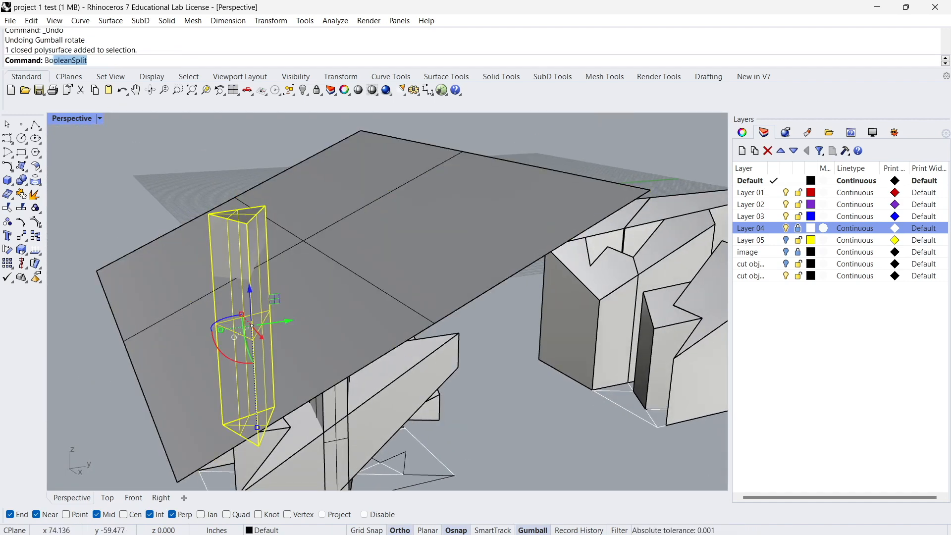
{"action": "key", "text": "Return"}
{"action": "left_click", "coordinate": [421, 242]}
{"action": "key", "text": "Return"}
Delete the column piece above the cut and the tilted cutting plane.
{"action": "left_click", "coordinate": [105, 166]}
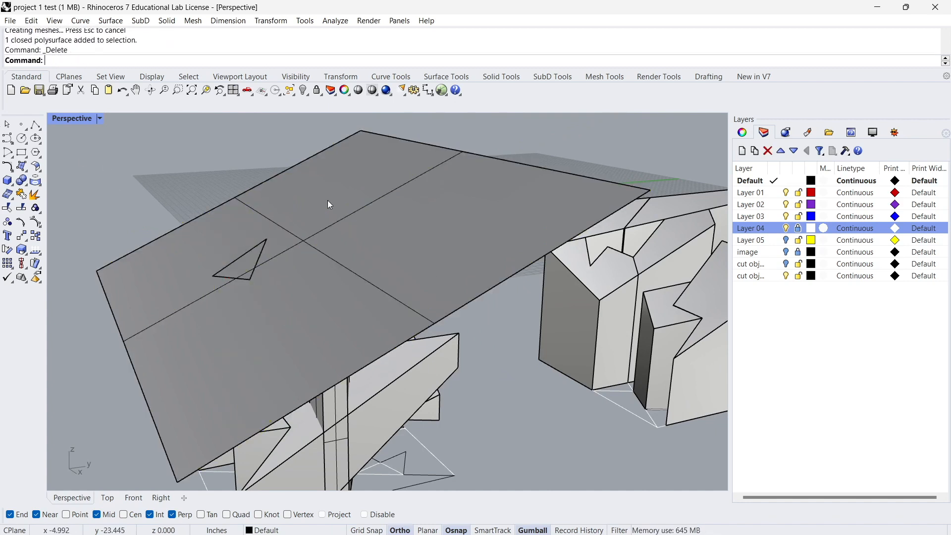
{"action": "left_click", "coordinate": [328, 201]}
{"action": "key", "text": "Delete"}
{"action": "mouse_move", "coordinate": [295, 252]}
{"action": "right_mouse_down"}
{"action": "mouse_move", "coordinate": [366, 198]}
{"action": "mouse_move", "coordinate": [308, 268]}
{"action": "mouse_move", "coordinate": [297, 247]}
{"action": "right_mouse_up"}
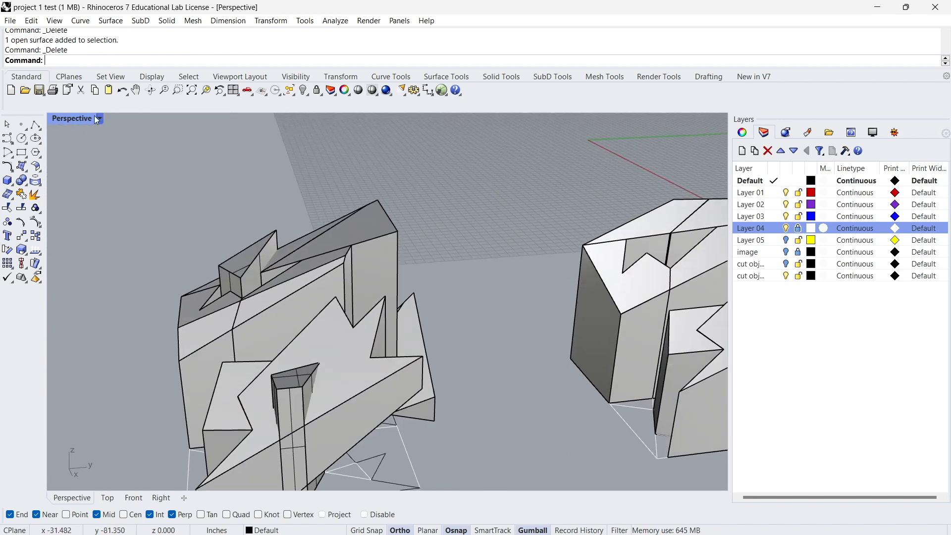
Return the Perspective viewport to Arctic display.
{"action": "left_click", "coordinate": [103, 122]}
{"action": "left_click", "coordinate": [139, 236]}
{"action": "right_click_drag", "start_coordinate": [258, 277], "coordinate": [372, 341]}
Delete the trimmed triangular column that sticks out of the large block.
{"action": "left_click", "coordinate": [372, 341]}
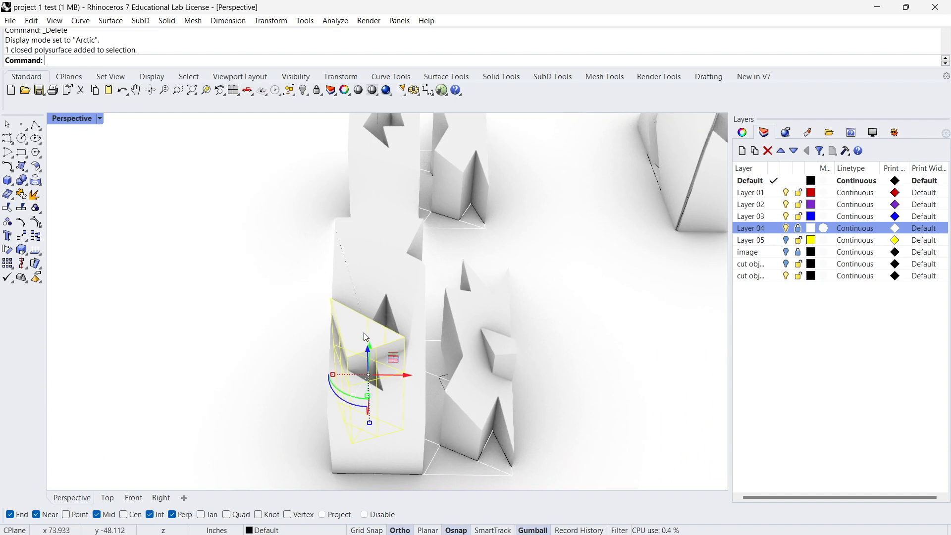
{"action": "scroll", "coordinate": [363, 332], "scroll_direction": "up", "scroll_amount": 2}
{"action": "right_click_drag", "start_coordinate": [408, 364], "coordinate": [385, 354]}
{"action": "key", "text": "Delete"}
Move the small wedge solid beside the large block outward with the gumball to widen the gap between them.
{"action": "right_click_drag", "start_coordinate": [378, 317], "coordinate": [631, 300]}
{"action": "scroll", "coordinate": [412, 400], "scroll_direction": "up", "scroll_amount": 8}
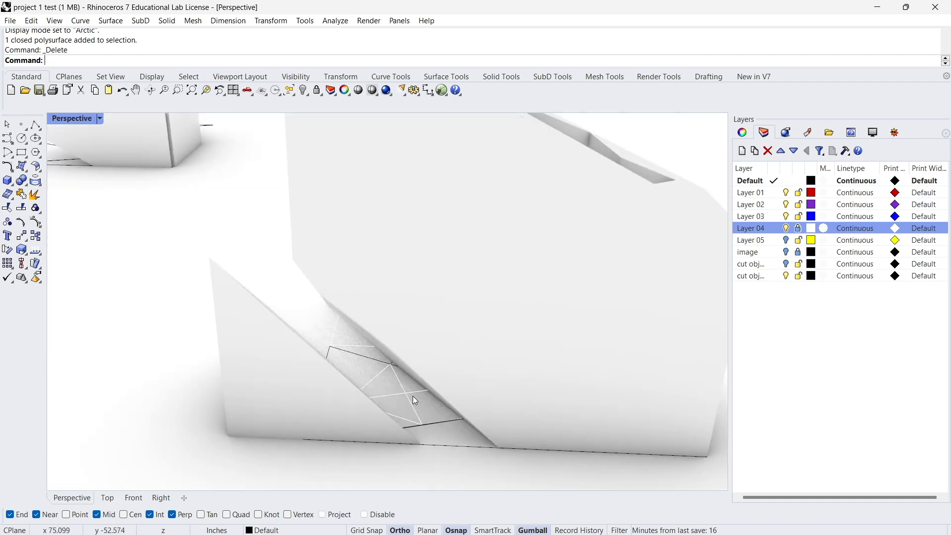
{"action": "scroll", "coordinate": [396, 400], "scroll_direction": "down", "scroll_amount": 1}
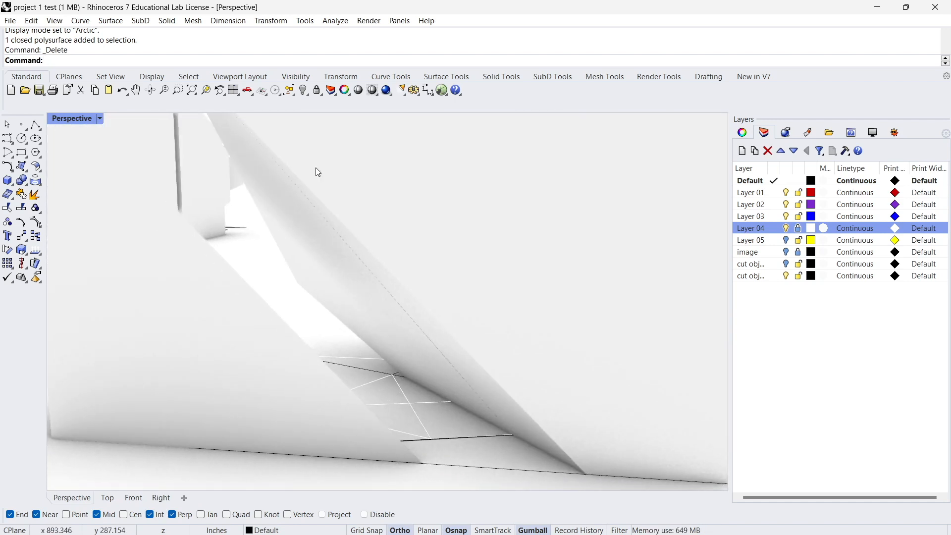
{"action": "mouse_move", "coordinate": [313, 260]}
{"action": "right_mouse_down"}
{"action": "mouse_move", "coordinate": [287, 233]}
{"action": "mouse_move", "coordinate": [310, 257]}
{"action": "right_mouse_up"}
{"action": "mouse_move", "coordinate": [401, 322]}
{"action": "right_mouse_down"}
{"action": "mouse_move", "coordinate": [435, 375]}
{"action": "mouse_move", "coordinate": [404, 346]}
{"action": "mouse_move", "coordinate": [394, 362]}
{"action": "mouse_move", "coordinate": [297, 389]}
{"action": "right_mouse_up"}
{"action": "left_click", "coordinate": [293, 391]}
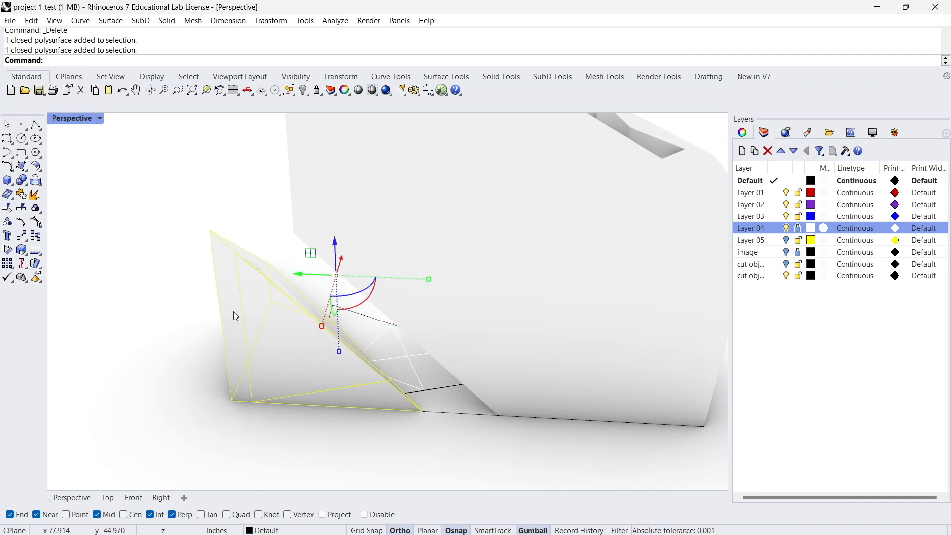
{"action": "left_click_drag", "start_coordinate": [300, 275], "coordinate": [243, 272]}
{"action": "scroll", "coordinate": [319, 369], "scroll_direction": "up", "scroll_amount": 4}
Draw a closed four-sided polyline on the ground guide points in the gap between the wedge solid and the large block.
{"action": "right_click_drag", "start_coordinate": [367, 389], "coordinate": [464, 407]}
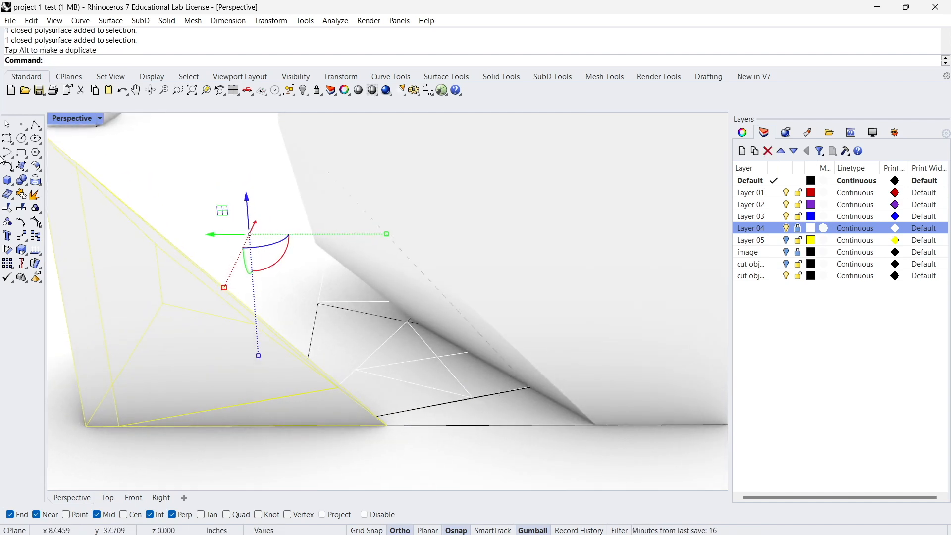
{"action": "right_click_drag", "start_coordinate": [446, 323], "coordinate": [458, 342]}
{"action": "scroll", "coordinate": [366, 325], "scroll_direction": "up", "scroll_amount": 5}
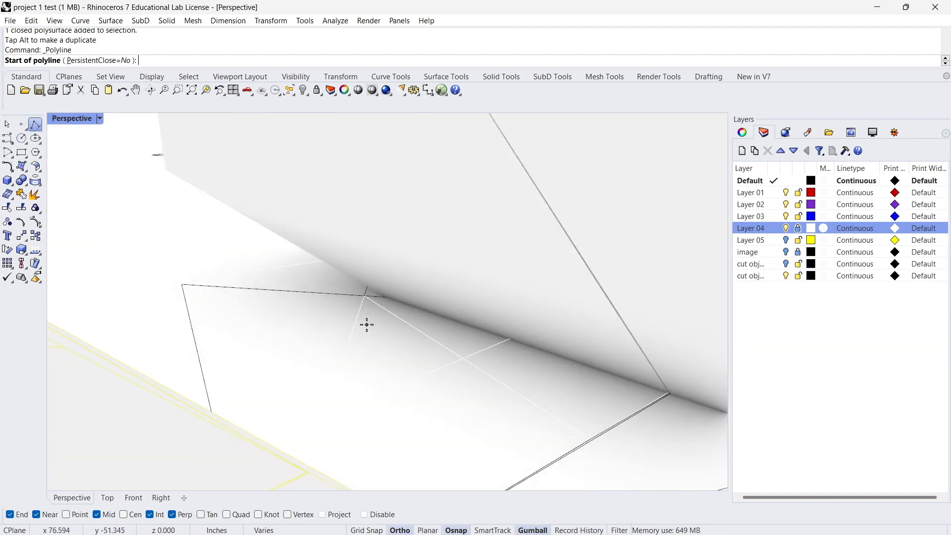
{"action": "left_click", "coordinate": [389, 298]}
{"action": "right_click_drag", "start_coordinate": [389, 297], "coordinate": [328, 349]}
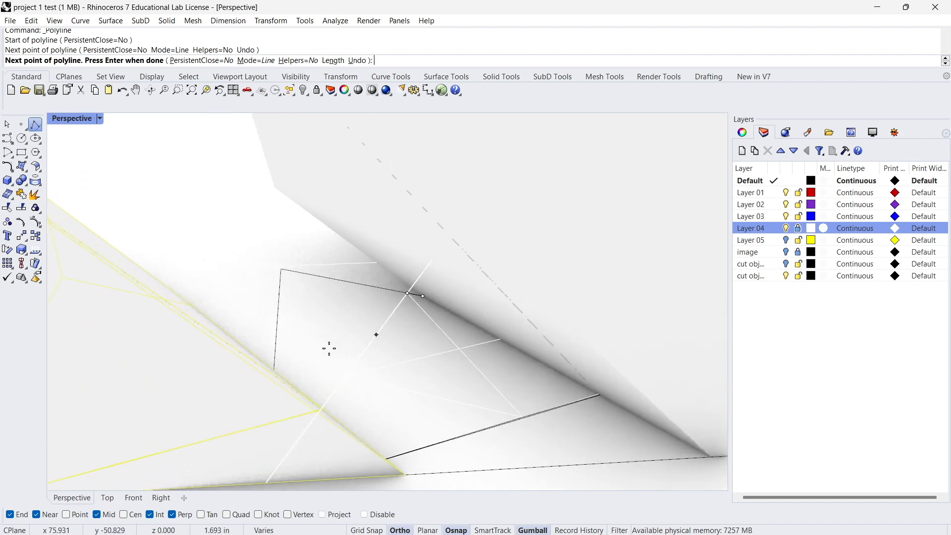
{"action": "left_click", "coordinate": [343, 375]}
{"action": "left_click", "coordinate": [519, 416]}
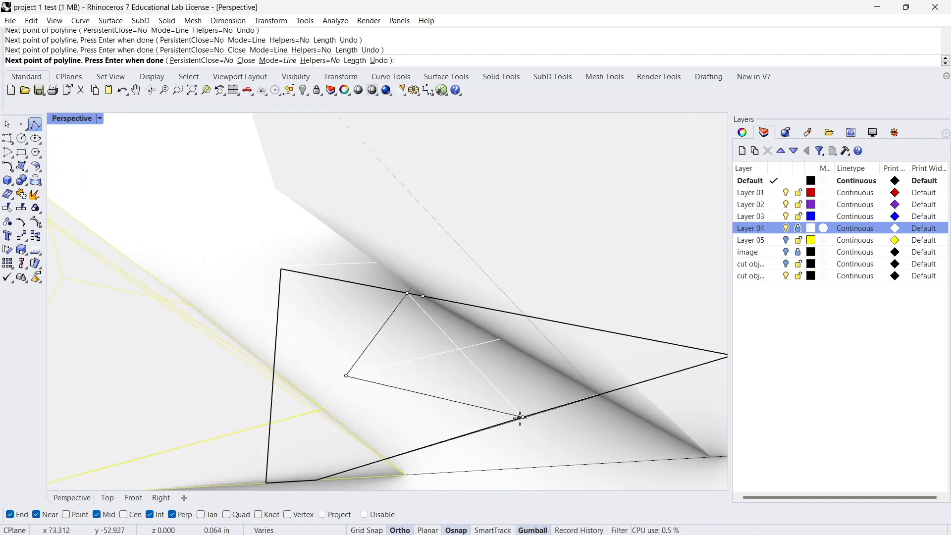
{"action": "left_click", "coordinate": [425, 291]}
Extrude the closed ground polyline up to the height of the block's top corner and cap the column.
{"action": "right_click_drag", "start_coordinate": [425, 292], "coordinate": [427, 327]}
{"action": "left_click", "coordinate": [392, 317]}
{"action": "key", "text": "Return"}
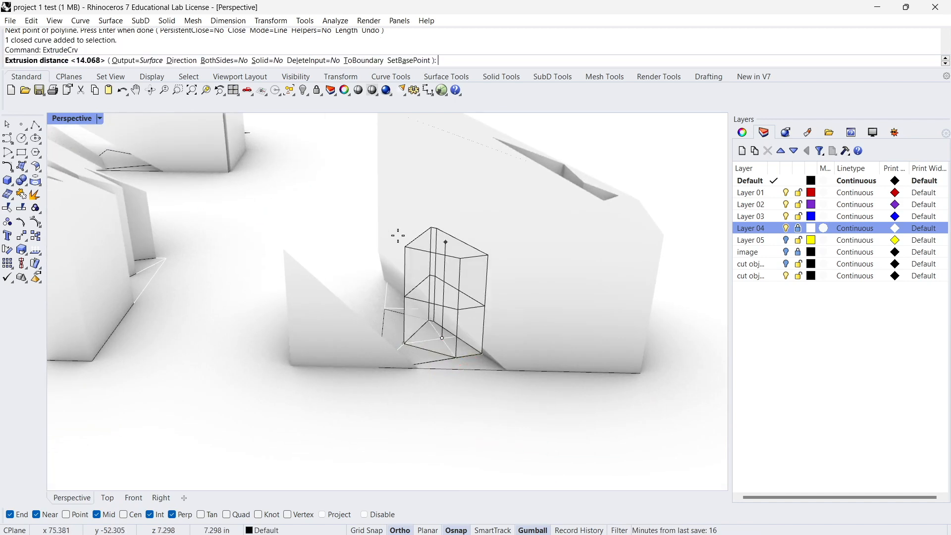
{"action": "right_click_drag", "start_coordinate": [405, 228], "coordinate": [403, 187]}
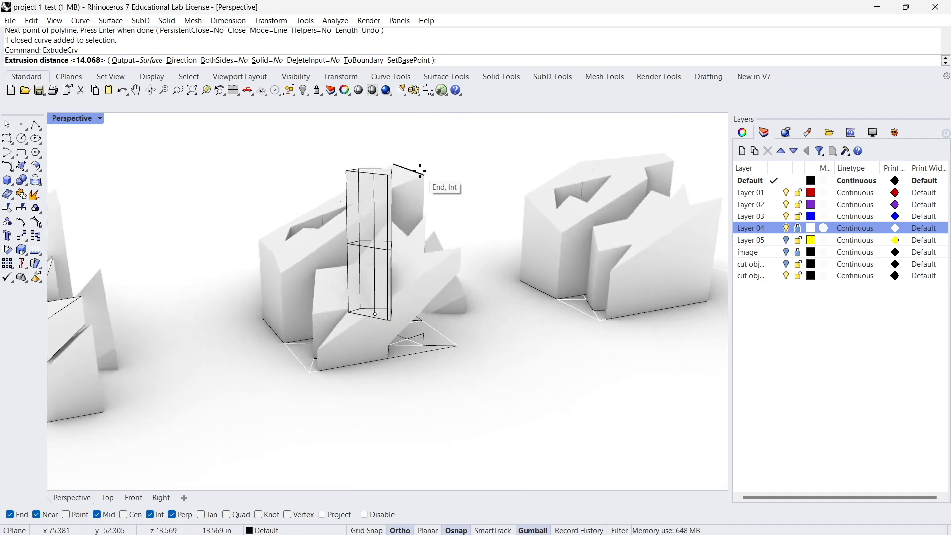
{"action": "left_click", "coordinate": [401, 156]}
{"action": "right_click_drag", "start_coordinate": [402, 164], "coordinate": [523, 206]}
{"action": "left_click", "coordinate": [423, 184]}
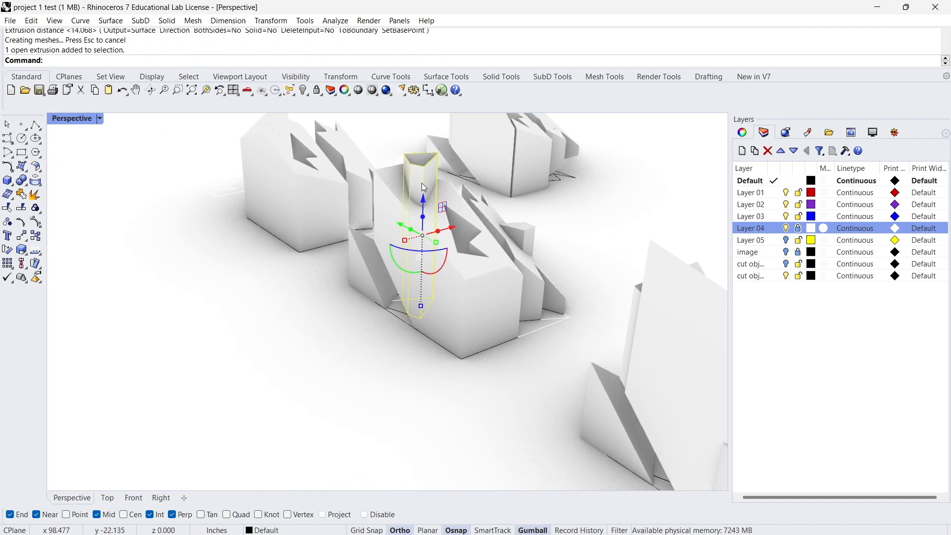
{"action": "right_click_drag", "start_coordinate": [416, 211], "coordinate": [402, 322]}
{"action": "scroll", "coordinate": [438, 358], "scroll_direction": "up", "scroll_amount": 4}
{"action": "right_click_drag", "start_coordinate": [394, 400], "coordinate": [278, 304]}
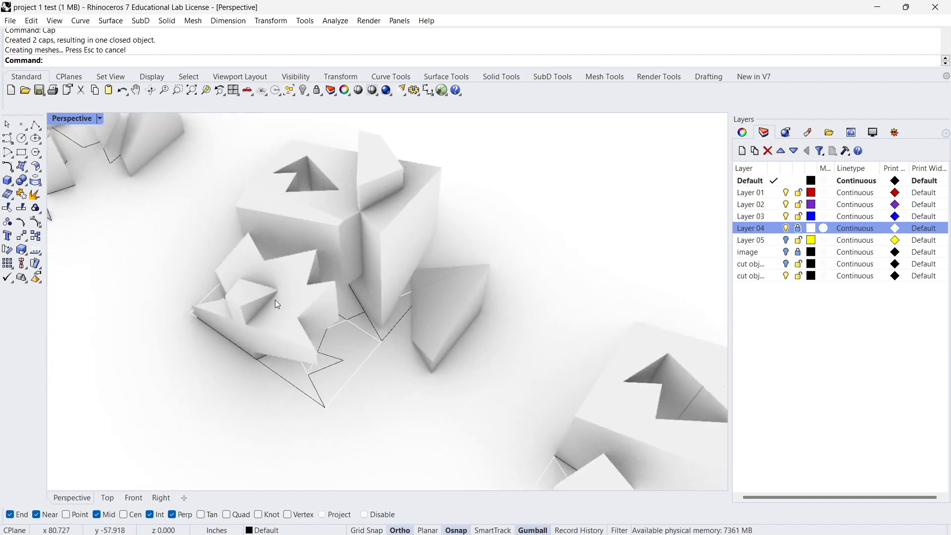
Draw a circle with a diameter of 0.190 in centred on the zigzag ground outline's protruding corner.
{"action": "scroll", "coordinate": [312, 301], "scroll_direction": "up", "scroll_amount": 5}
{"action": "right_click_drag", "start_coordinate": [356, 278], "coordinate": [311, 294]}
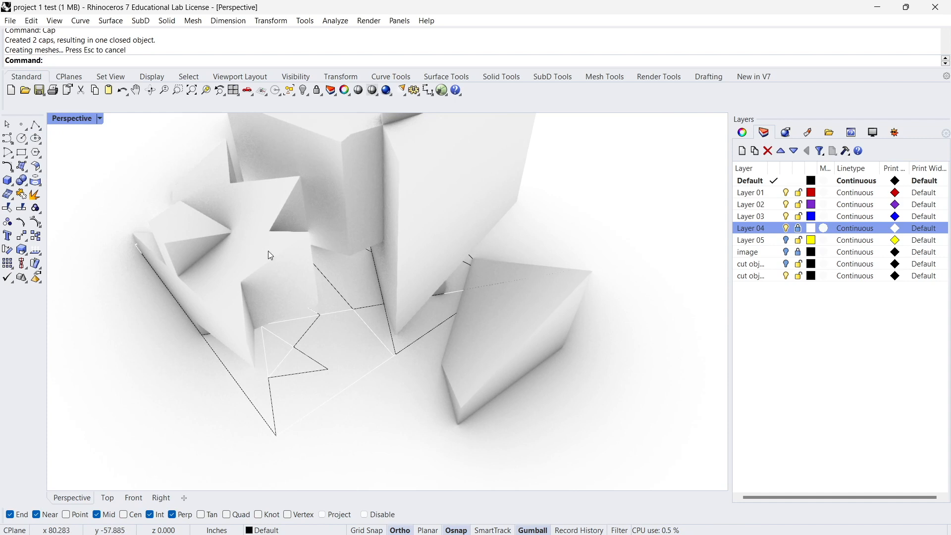
{"action": "right_click_drag", "start_coordinate": [271, 256], "coordinate": [314, 300]}
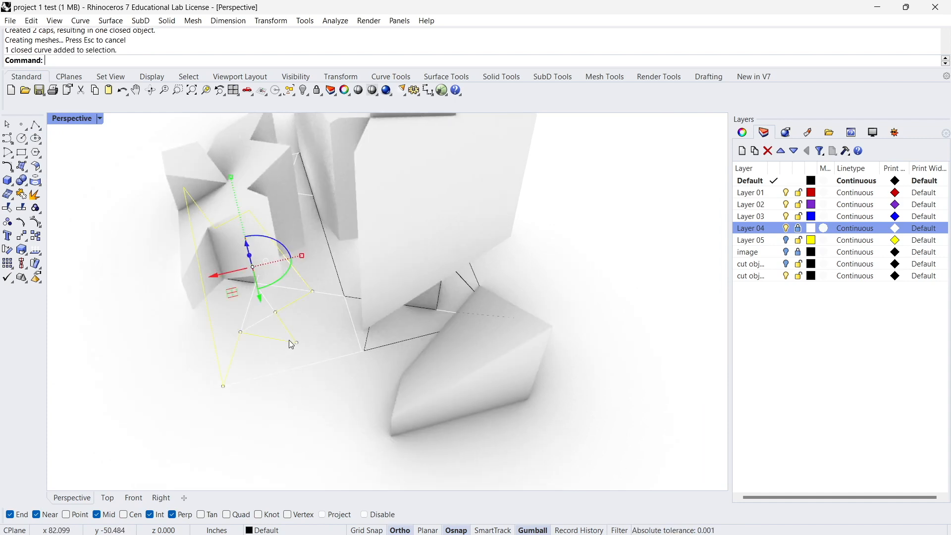
{"action": "right_click_drag", "start_coordinate": [291, 343], "coordinate": [295, 317]}
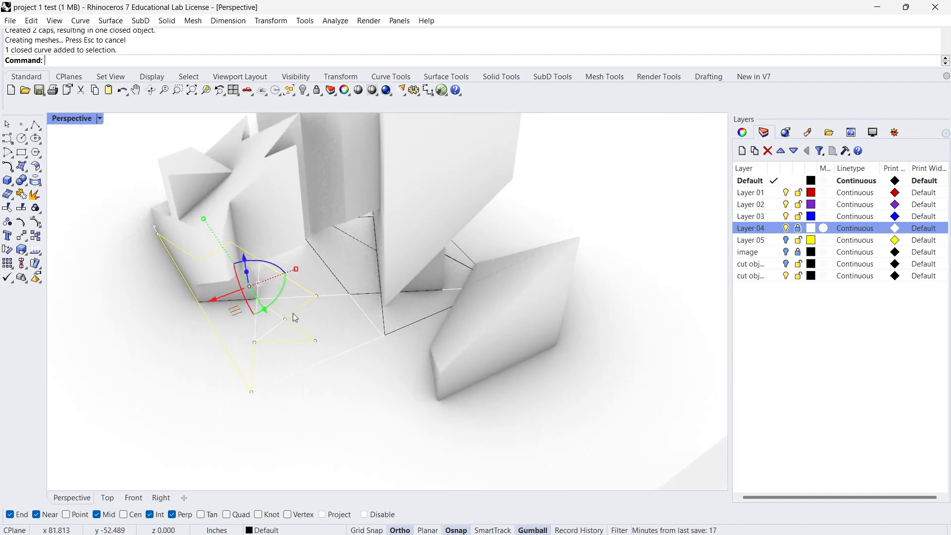
{"action": "left_click", "coordinate": [21, 140]}
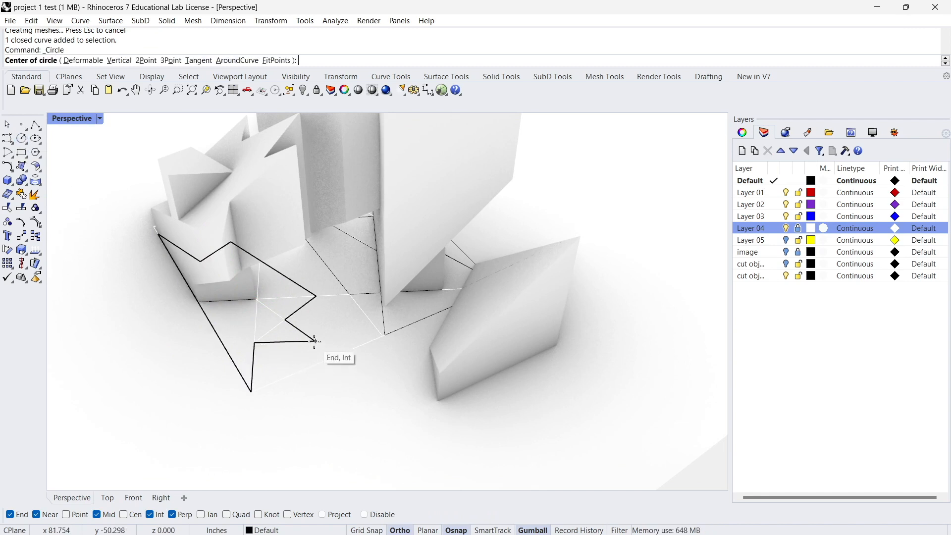
{"action": "left_click", "coordinate": [314, 341]}
{"action": "scroll", "coordinate": [307, 338], "scroll_direction": "up", "scroll_amount": 3}
{"action": "scroll", "coordinate": [296, 324], "scroll_direction": "up", "scroll_amount": 5}
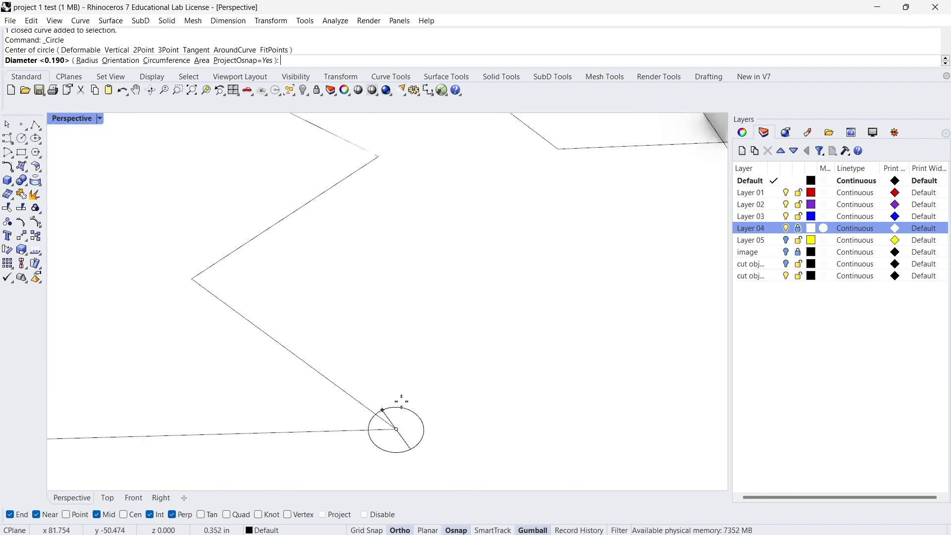
{"action": "key", "text": "Return"}
{"action": "scroll", "coordinate": [402, 395], "scroll_direction": "down", "scroll_amount": 5}
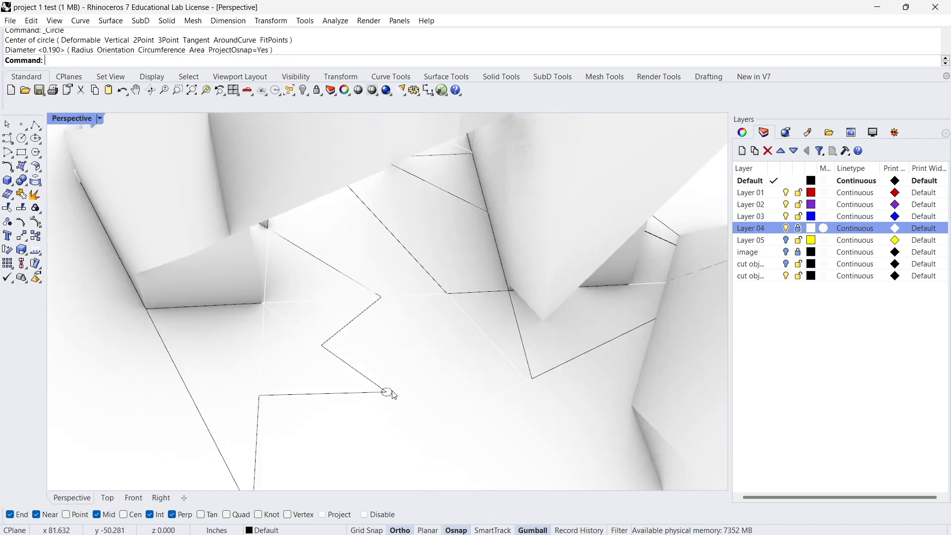
Extrude the small circle about 10.7 in up to the overhanging solid's upper corner.
{"action": "left_click", "coordinate": [388, 392]}
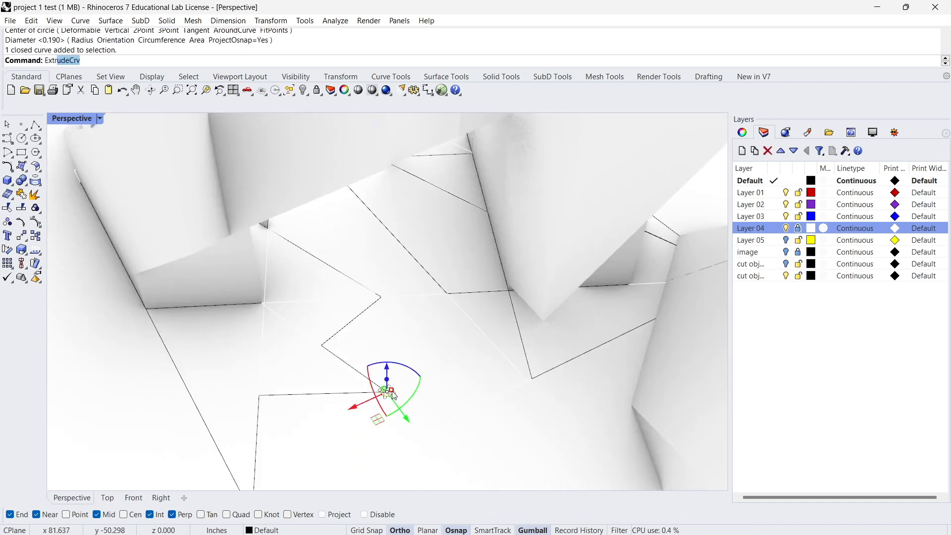
{"action": "type", "text": "Extr"}
{"action": "key", "text": "Return"}
{"action": "scroll", "coordinate": [391, 393], "scroll_direction": "down", "scroll_amount": 4}
{"action": "left_click", "coordinate": [380, 202]}
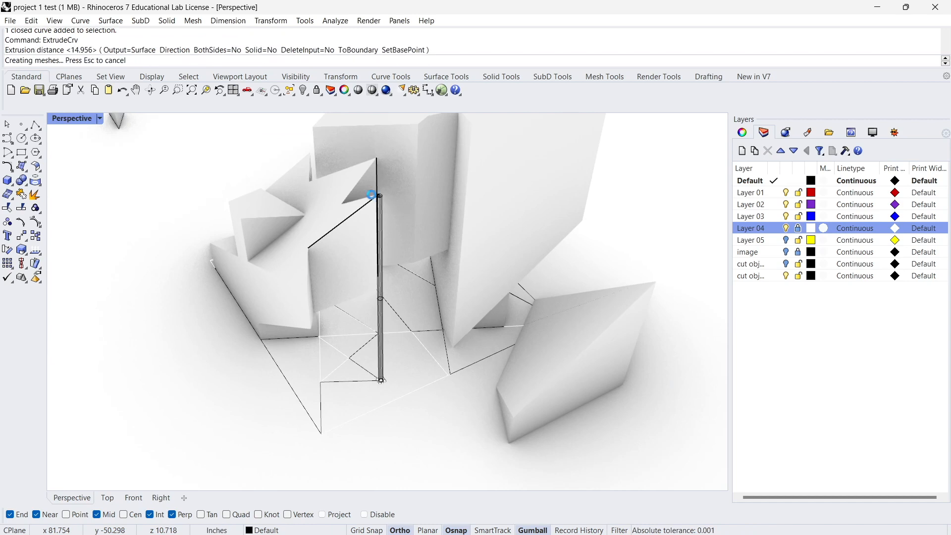
Copy the column's base circle onto the other three free corners of the zigzag ground outline.
{"action": "scroll", "coordinate": [367, 317], "scroll_direction": "up", "scroll_amount": 5}
{"action": "scroll", "coordinate": [342, 366], "scroll_direction": "up", "scroll_amount": 3}
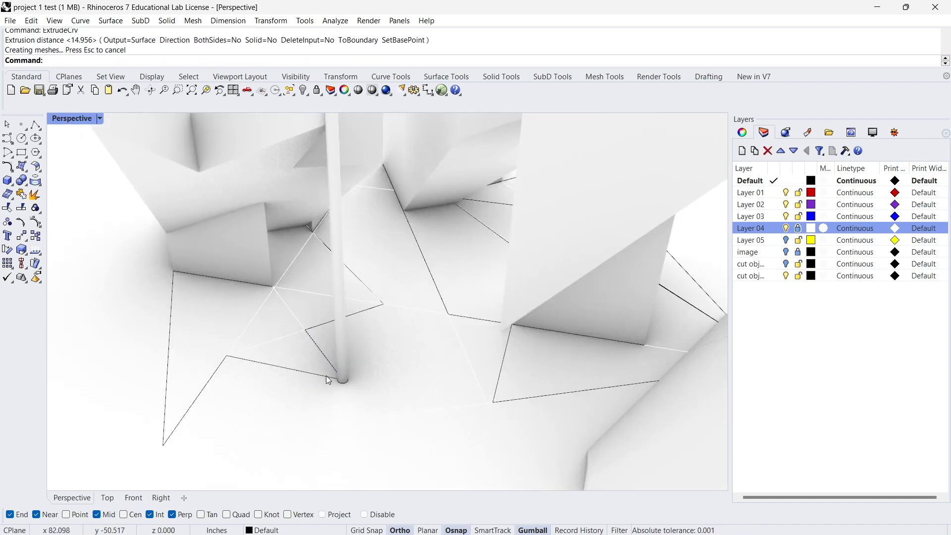
{"action": "left_click", "coordinate": [342, 385]}
{"action": "left_click", "coordinate": [376, 416]}
{"action": "type", "text": "Copy"}
{"action": "key", "text": "Return"}
{"action": "scroll", "coordinate": [341, 381], "scroll_direction": "up", "scroll_amount": 5}
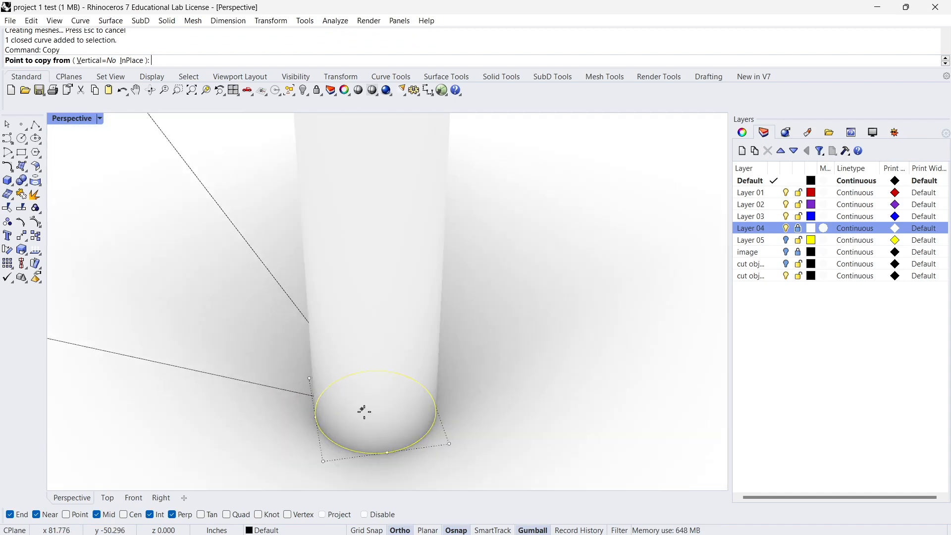
{"action": "left_click", "coordinate": [388, 441]}
{"action": "scroll", "coordinate": [365, 420], "scroll_direction": "down", "scroll_amount": 10}
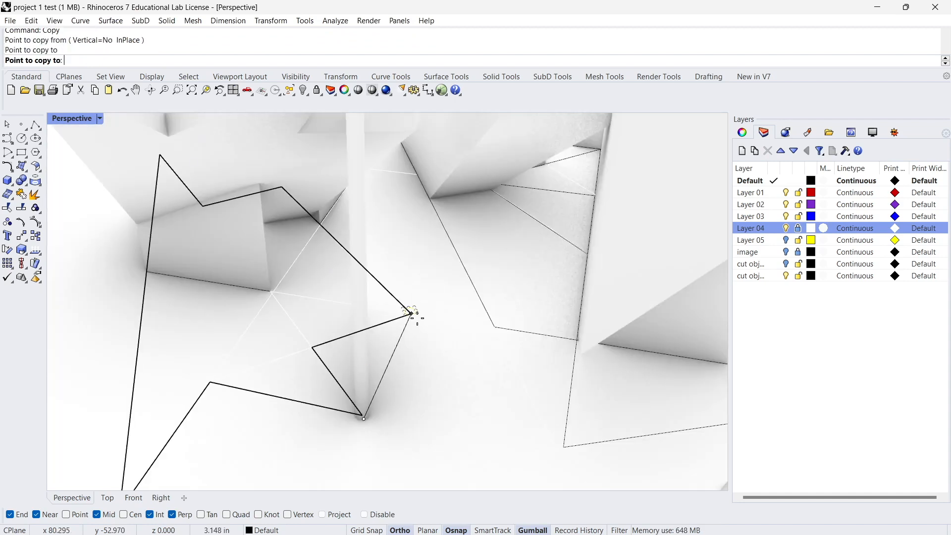
{"action": "left_click", "coordinate": [415, 317]}
{"action": "scroll", "coordinate": [202, 416], "scroll_direction": "down", "scroll_amount": 1}
{"action": "scroll", "coordinate": [173, 440], "scroll_direction": "down", "scroll_amount": 2}
{"action": "right_click_drag", "start_coordinate": [172, 442], "coordinate": [154, 433]}
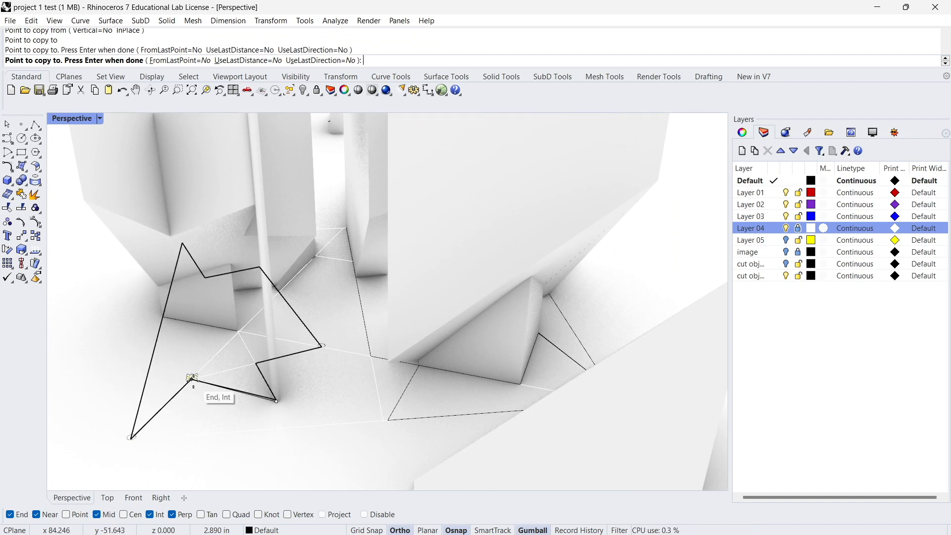
{"action": "key", "text": "Return"}
Switch the Perspective viewport to Shaded display and move the copied circles so their centres sit on the outline's corners.
{"action": "scroll", "coordinate": [332, 342], "scroll_direction": "up", "scroll_amount": 5}
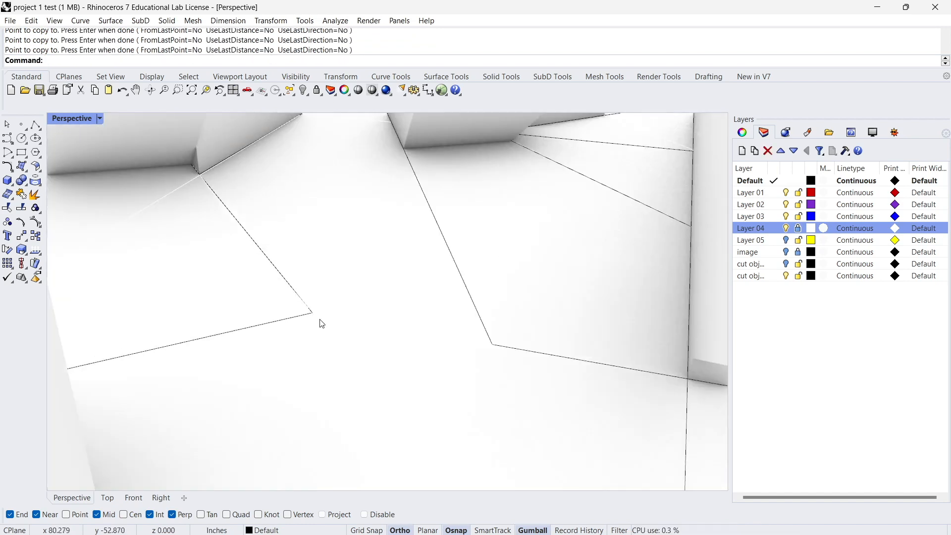
{"action": "left_click", "coordinate": [100, 118]}
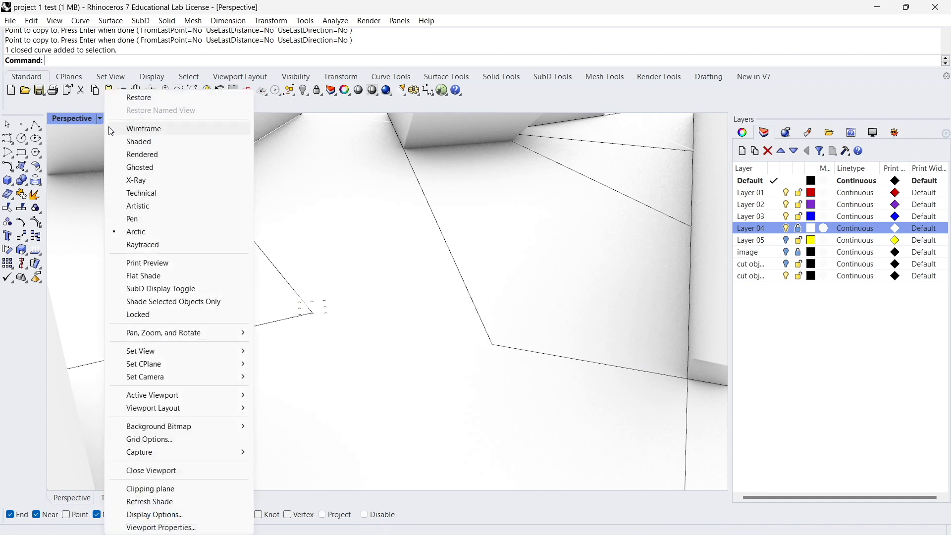
{"action": "left_click", "coordinate": [139, 142]}
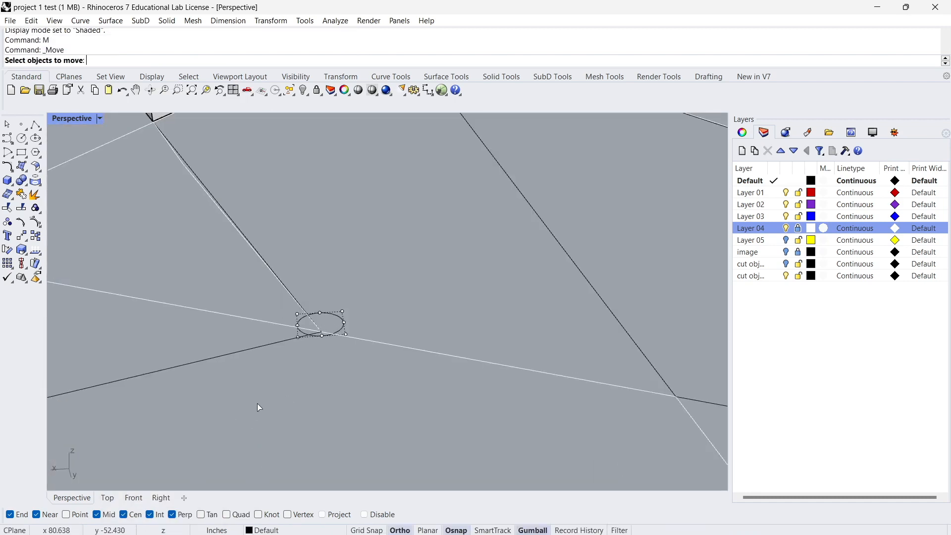
{"action": "left_click", "coordinate": [327, 319]}
{"action": "type", "text": "M"}
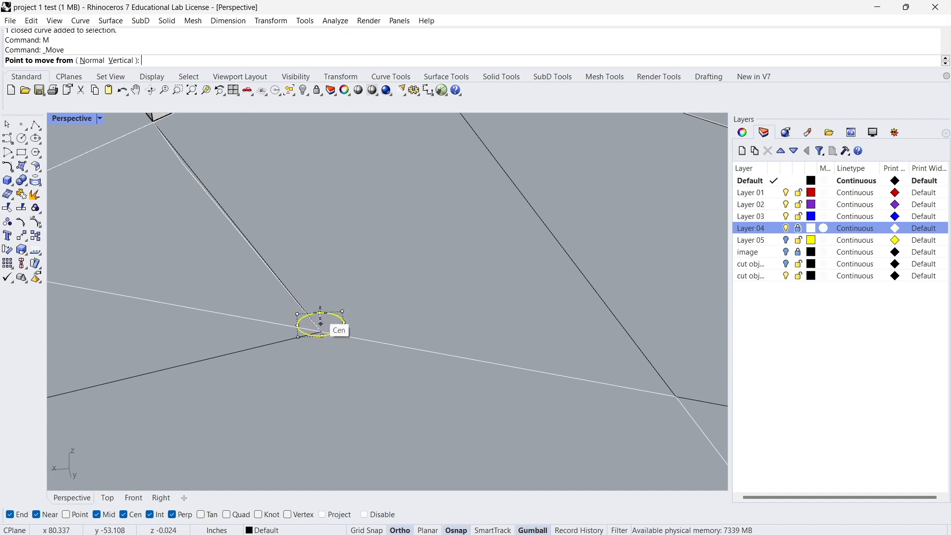
{"action": "left_click", "coordinate": [322, 332]}
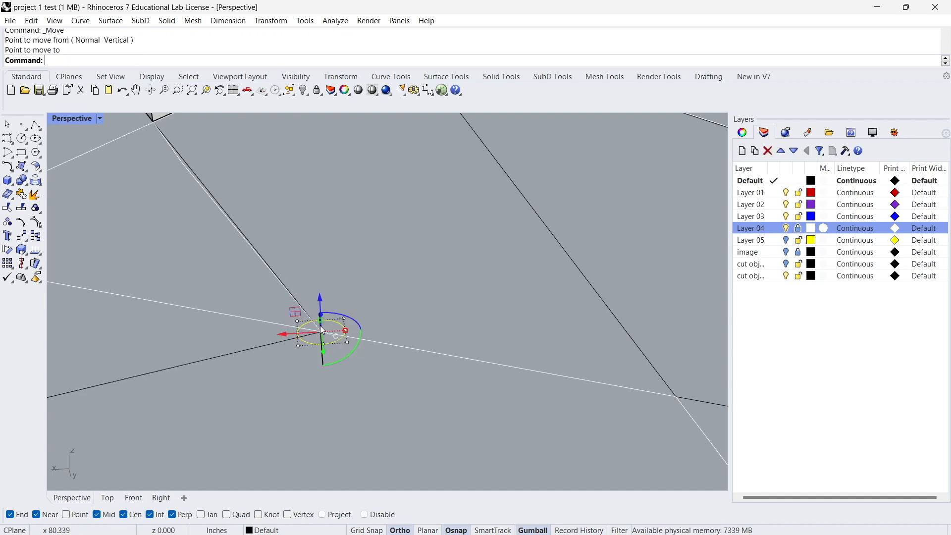
{"action": "scroll", "coordinate": [318, 318], "scroll_direction": "down", "scroll_amount": 8}
{"action": "scroll", "coordinate": [99, 367], "scroll_direction": "up", "scroll_amount": 4}
{"action": "scroll", "coordinate": [273, 359], "scroll_direction": "down", "scroll_amount": 5}
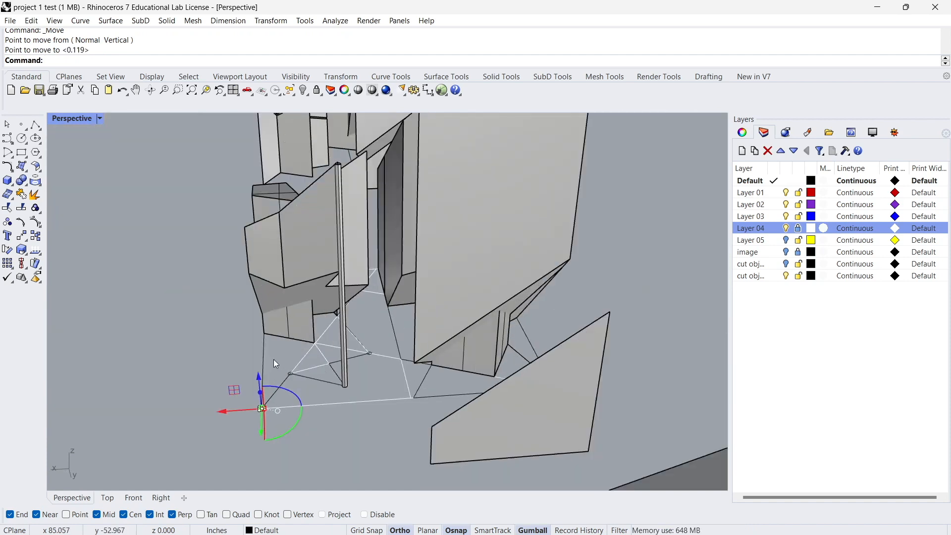
{"action": "scroll", "coordinate": [273, 358], "scroll_direction": "up", "scroll_amount": 3}
{"action": "left_click", "coordinate": [272, 373]}
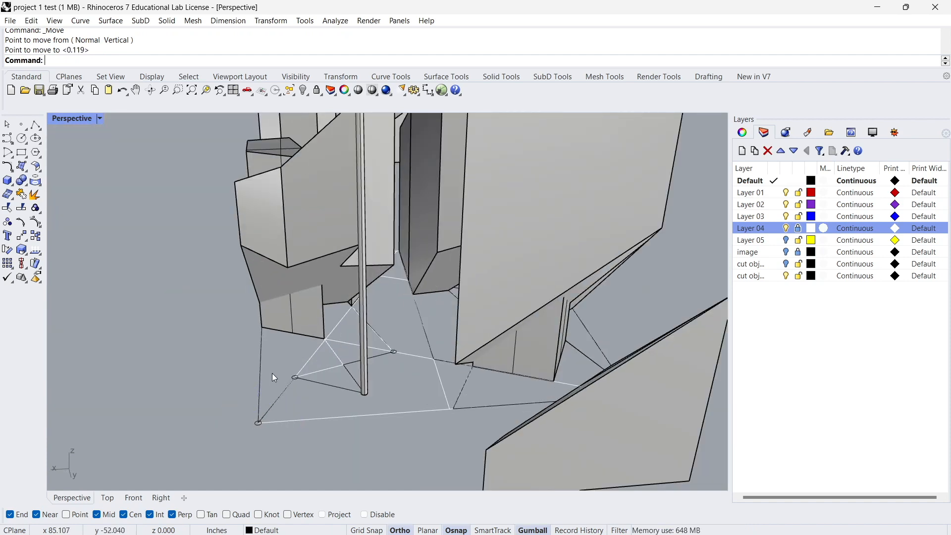
Extrude the copied circles up to the matching upper corners of the overhanging solid to form thin round columns.
{"action": "scroll", "coordinate": [250, 424], "scroll_direction": "up", "scroll_amount": 4}
{"action": "type", "text": "Extr'"}
{"action": "key", "text": "Return"}
{"action": "scroll", "coordinate": [268, 295], "scroll_direction": "down", "scroll_amount": 5}
{"action": "type", "text": "extrudecrv"}
{"action": "key", "text": "Return"}
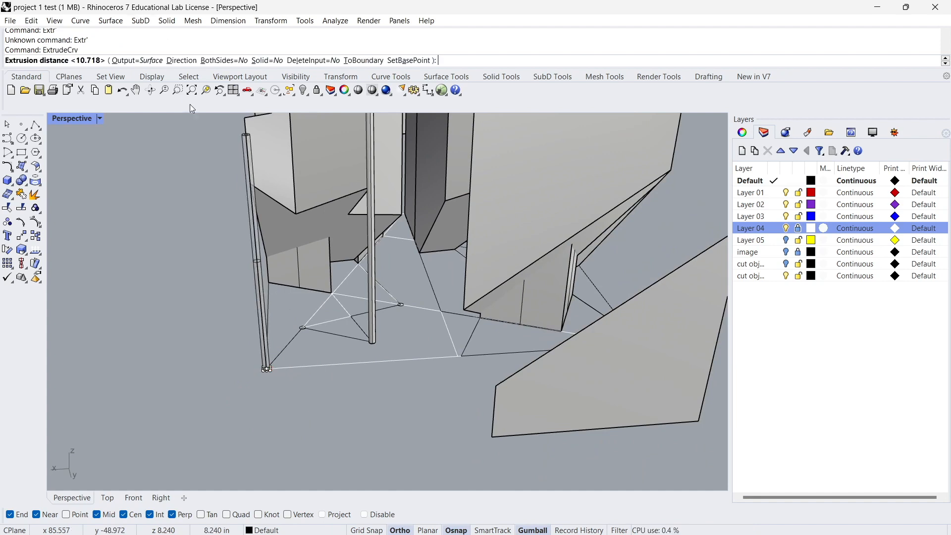
{"action": "scroll", "coordinate": [261, 241], "scroll_direction": "up", "scroll_amount": 2}
{"action": "scroll", "coordinate": [262, 201], "scroll_direction": "down", "scroll_amount": 3}
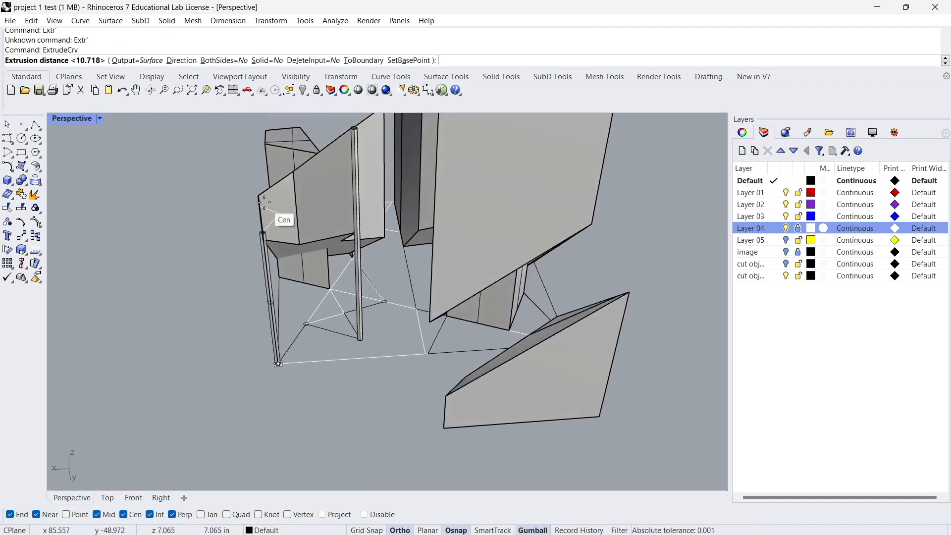
{"action": "left_click", "coordinate": [257, 194]}
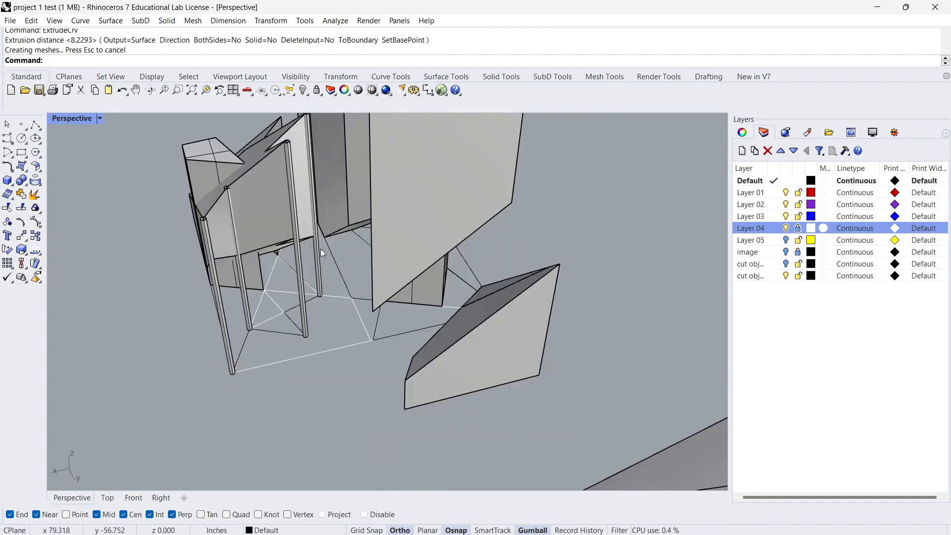
Cap the four round columns and return the Perspective viewport to Arctic display.
{"action": "left_click", "coordinate": [318, 249]}
{"action": "left_click", "coordinate": [301, 276], "text": "shift"}
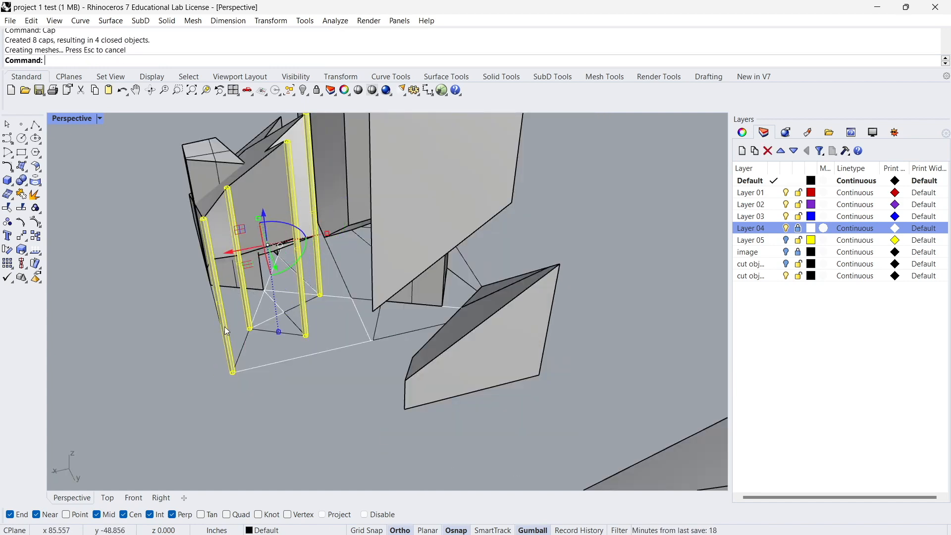
{"action": "left_click", "coordinate": [99, 119]}
{"action": "left_click", "coordinate": [148, 232]}
Examine the new round columns under the overhanging solid and the surrounding cluster from above, at ground level and close up.
{"action": "right_click_drag", "start_coordinate": [168, 317], "coordinate": [291, 365]}
{"action": "scroll", "coordinate": [292, 365], "scroll_direction": "up", "scroll_amount": 10}
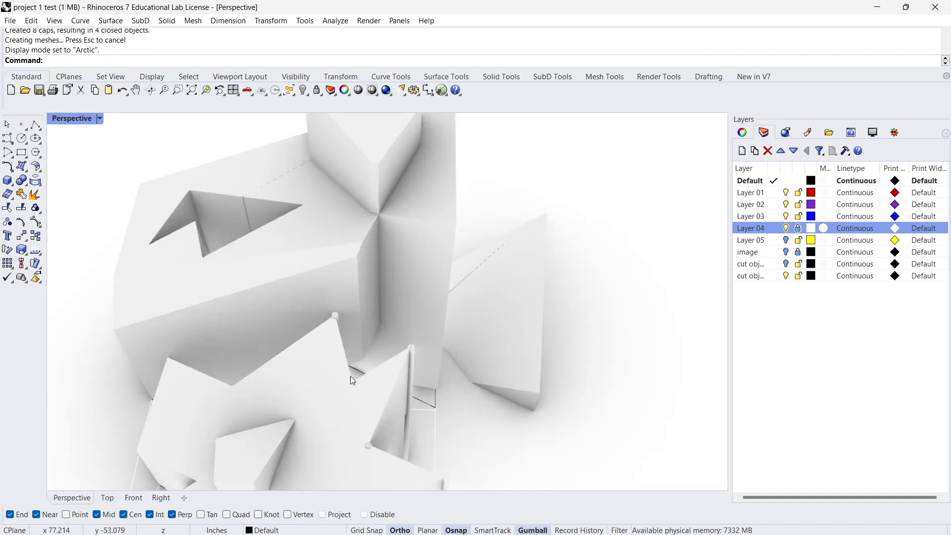
{"action": "scroll", "coordinate": [613, 290], "scroll_direction": "down", "scroll_amount": 7}
{"action": "right_click_drag", "start_coordinate": [613, 290], "coordinate": [358, 342]}
{"action": "scroll", "coordinate": [508, 390], "scroll_direction": "up", "scroll_amount": 7}
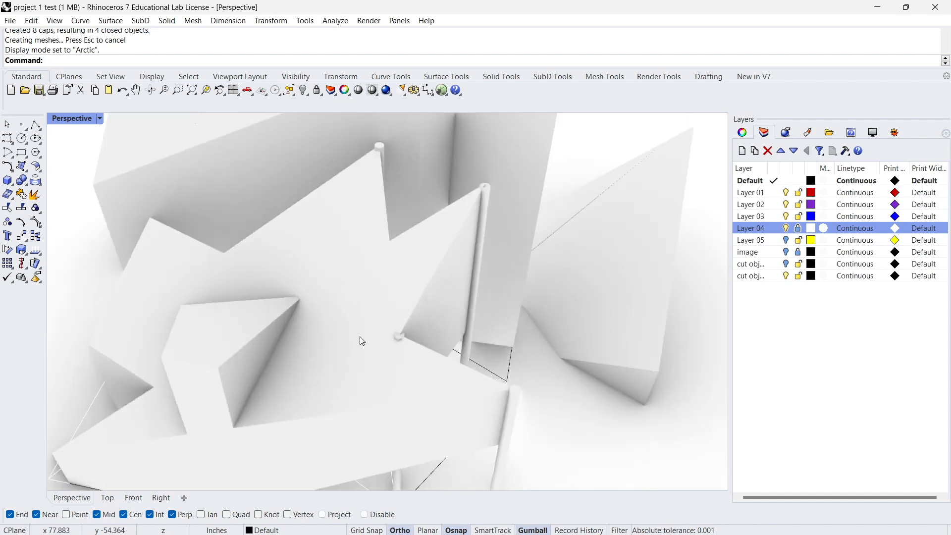
{"action": "scroll", "coordinate": [402, 345], "scroll_direction": "up", "scroll_amount": 5}
{"action": "scroll", "coordinate": [387, 331], "scroll_direction": "down", "scroll_amount": 7}
{"action": "scroll", "coordinate": [472, 171], "scroll_direction": "up", "scroll_amount": 3}
{"action": "right_click_drag", "start_coordinate": [476, 174], "coordinate": [409, 265]}
{"action": "scroll", "coordinate": [409, 209], "scroll_direction": "down", "scroll_amount": 5}
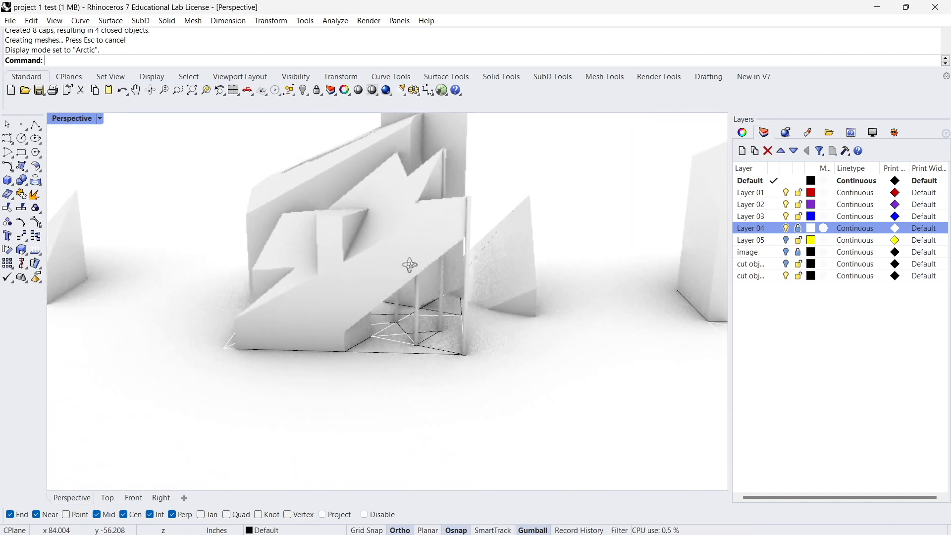
{"action": "right_click_drag", "start_coordinate": [442, 317], "coordinate": [446, 292]}
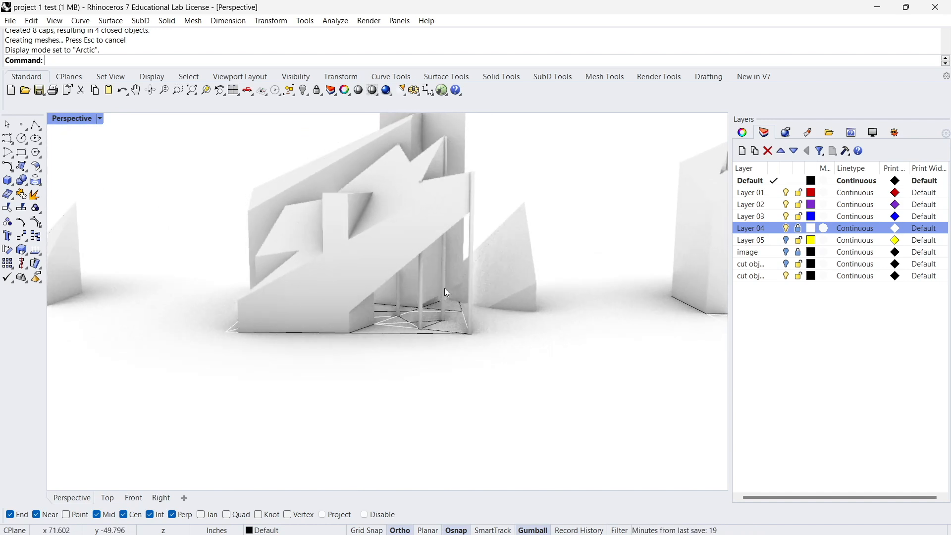
{"action": "right_click_drag", "start_coordinate": [470, 346], "coordinate": [434, 378]}
{"action": "right_click_drag", "start_coordinate": [364, 368], "coordinate": [254, 343]}
{"action": "right_click_drag", "start_coordinate": [355, 231], "coordinate": [326, 234]}
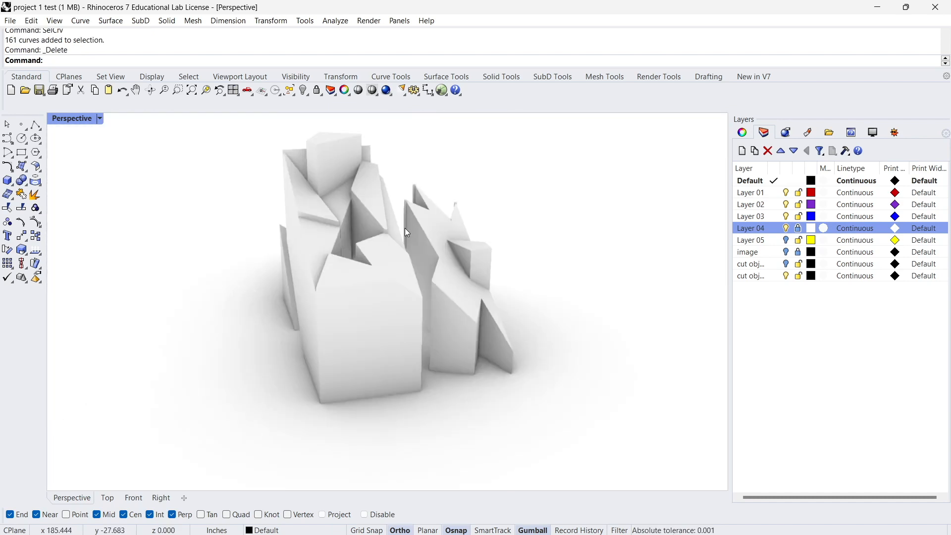
Delete all curves in the model and review the cleaned cluster from several sides.
{"action": "right_click_drag", "start_coordinate": [405, 228], "coordinate": [225, 196]}
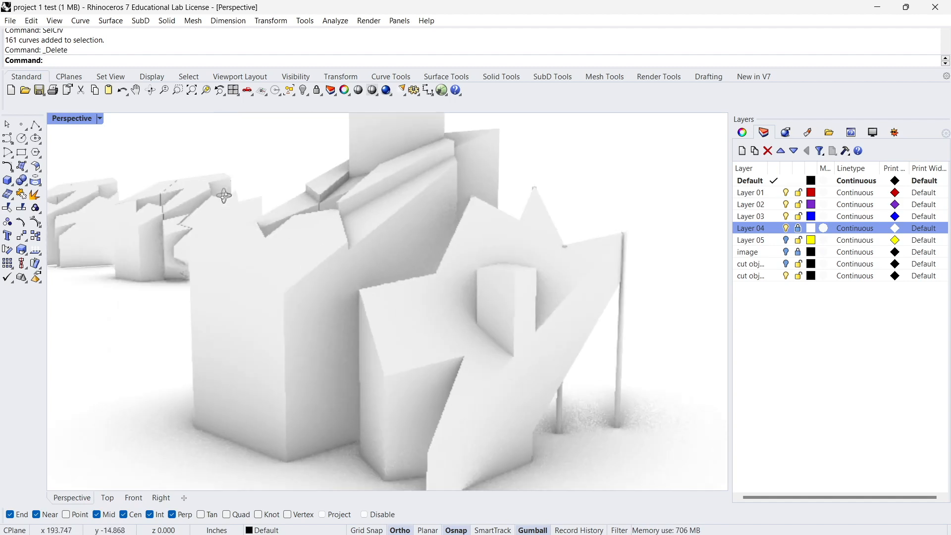
{"action": "mouse_move", "coordinate": [507, 301]}
{"action": "right_mouse_down"}
{"action": "mouse_move", "coordinate": [518, 248]}
{"action": "mouse_move", "coordinate": [484, 217]}
{"action": "mouse_move", "coordinate": [412, 292]}
{"action": "mouse_move", "coordinate": [423, 301]}
{"action": "mouse_move", "coordinate": [505, 294]}
{"action": "right_mouse_up"}
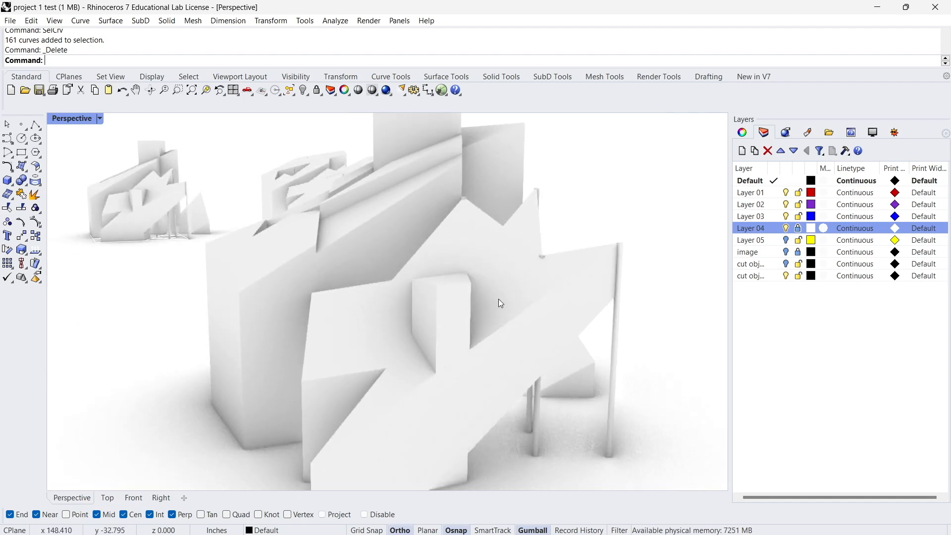
{"action": "right_click_drag", "start_coordinate": [456, 296], "coordinate": [567, 318]}
Extrude the tall side surface of the end block slightly outward to form a thin slab against it.
{"action": "right_click_drag", "start_coordinate": [271, 220], "coordinate": [299, 217]}
{"action": "left_click", "coordinate": [275, 228]}
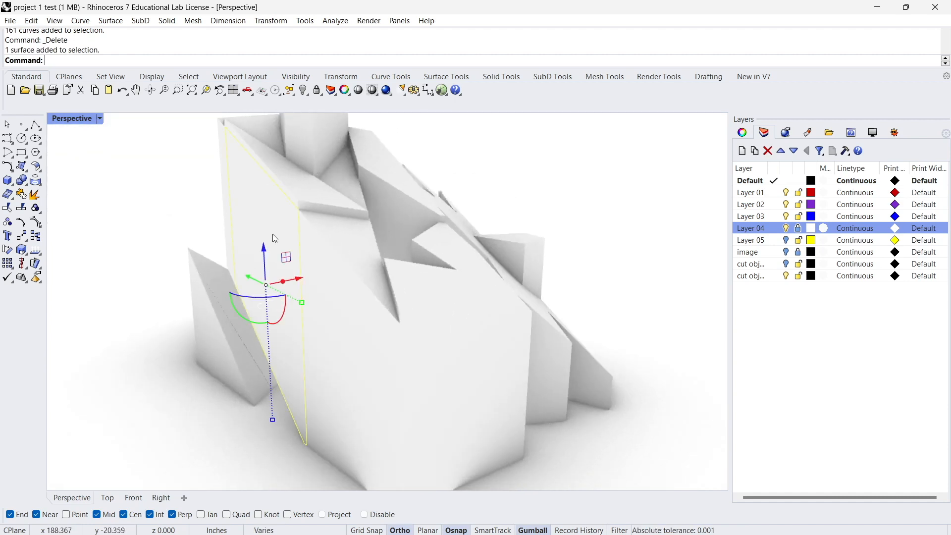
{"action": "left_click_drag", "start_coordinate": [283, 283], "coordinate": [276, 284]}
{"action": "left_click", "coordinate": [122, 325]}
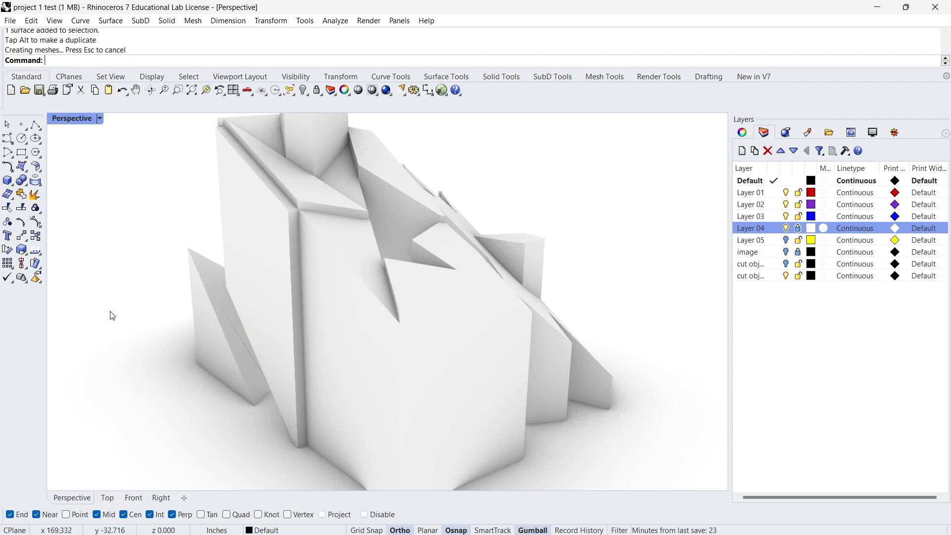
Examine the thickened side slab and the rest of the cluster from above, at ground level and close up.
{"action": "scroll", "coordinate": [317, 269], "scroll_direction": "down", "scroll_amount": 7}
{"action": "right_click_drag", "start_coordinate": [317, 270], "coordinate": [370, 278]}
{"action": "scroll", "coordinate": [313, 258], "scroll_direction": "up", "scroll_amount": 6}
{"action": "scroll", "coordinate": [307, 266], "scroll_direction": "down", "scroll_amount": 5}
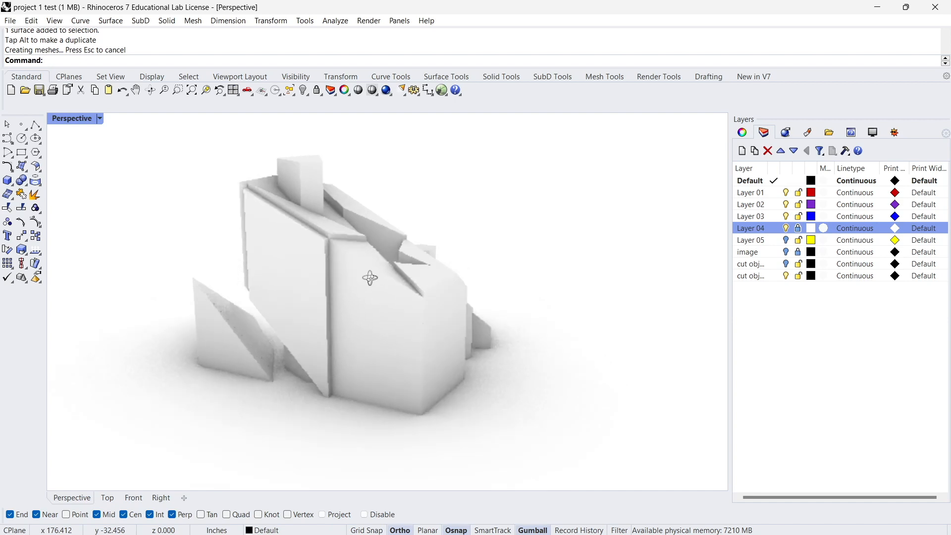
{"action": "right_click_drag", "start_coordinate": [287, 253], "coordinate": [314, 304]}
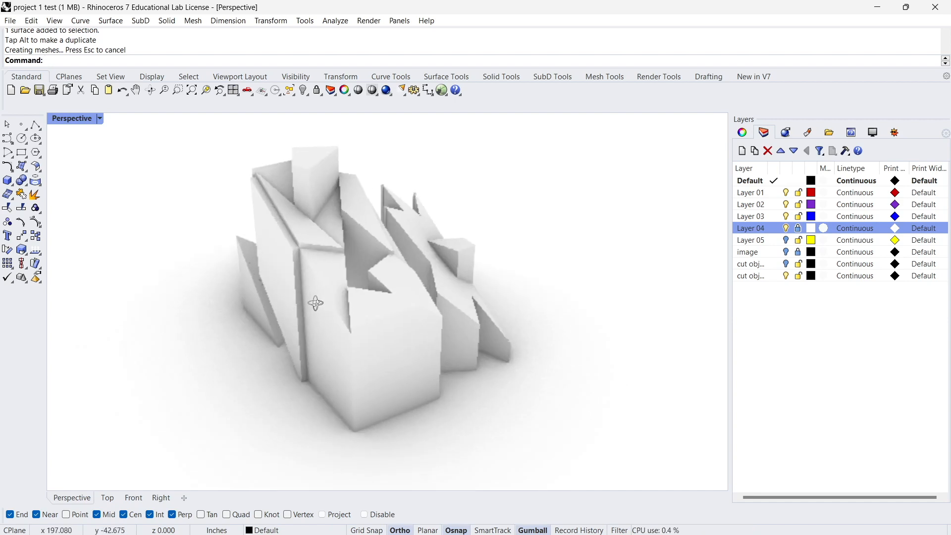
{"action": "scroll", "coordinate": [314, 245], "scroll_direction": "up", "scroll_amount": 6}
{"action": "right_click_drag", "start_coordinate": [314, 244], "coordinate": [425, 260]}
{"action": "scroll", "coordinate": [358, 260], "scroll_direction": "down", "scroll_amount": 4}
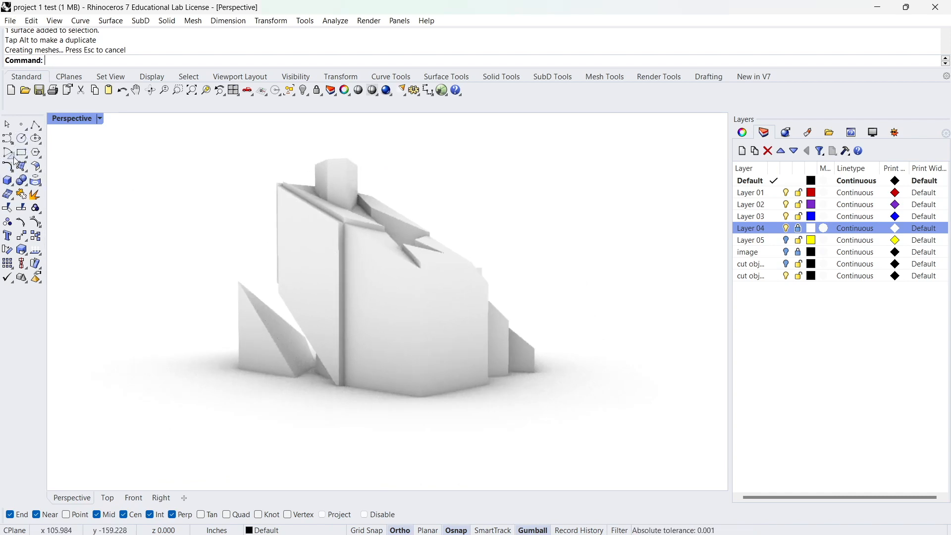
Draw an open stair-stepped polyline on the ground in front of the end block's base.
{"action": "left_click", "coordinate": [34, 125]}
{"action": "right_click_drag", "start_coordinate": [185, 217], "coordinate": [402, 353]}
{"action": "scroll", "coordinate": [402, 354], "scroll_direction": "up", "scroll_amount": 10}
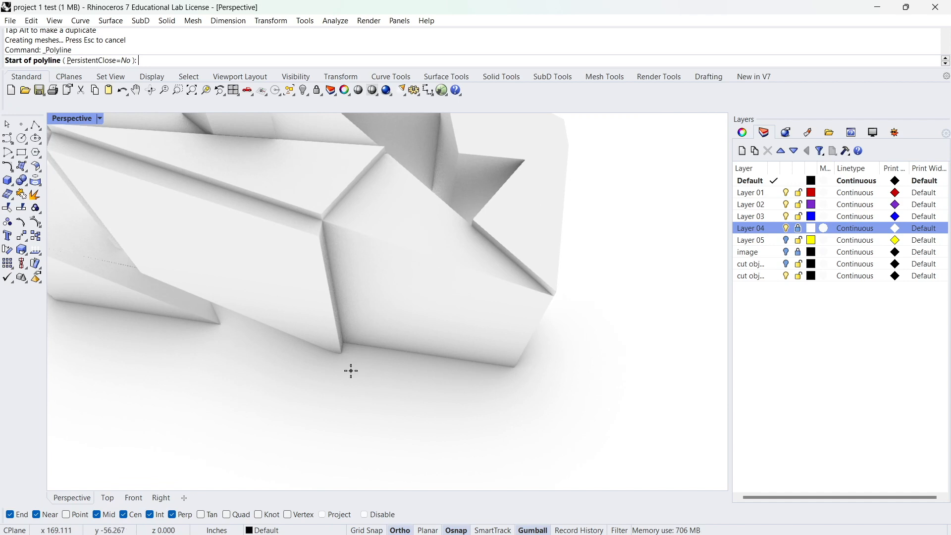
{"action": "scroll", "coordinate": [350, 372], "scroll_direction": "up", "scroll_amount": 2}
{"action": "left_click", "coordinate": [374, 363]}
{"action": "left_click", "coordinate": [388, 365]}
{"action": "left_click", "coordinate": [387, 375]}
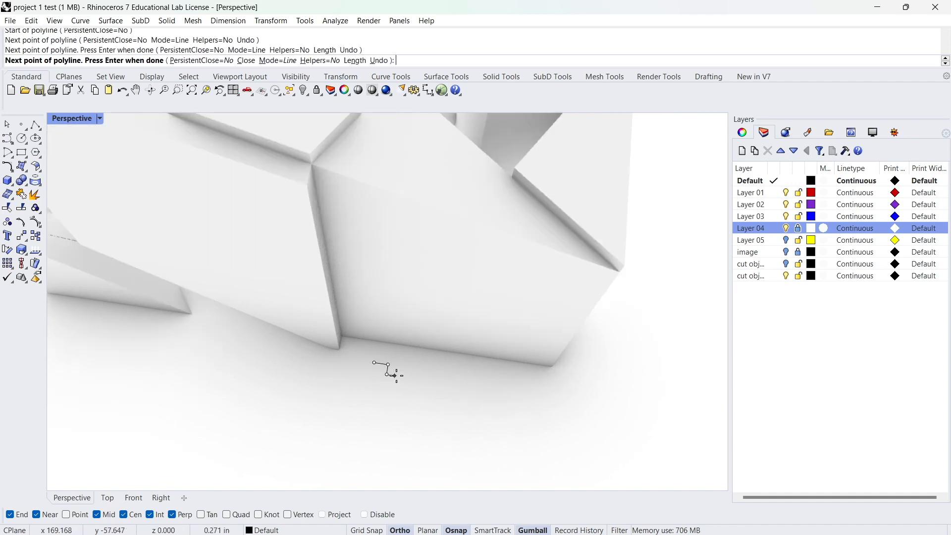
{"action": "left_click", "coordinate": [406, 380]}
{"action": "left_click", "coordinate": [405, 385]}
{"action": "left_click", "coordinate": [416, 386]}
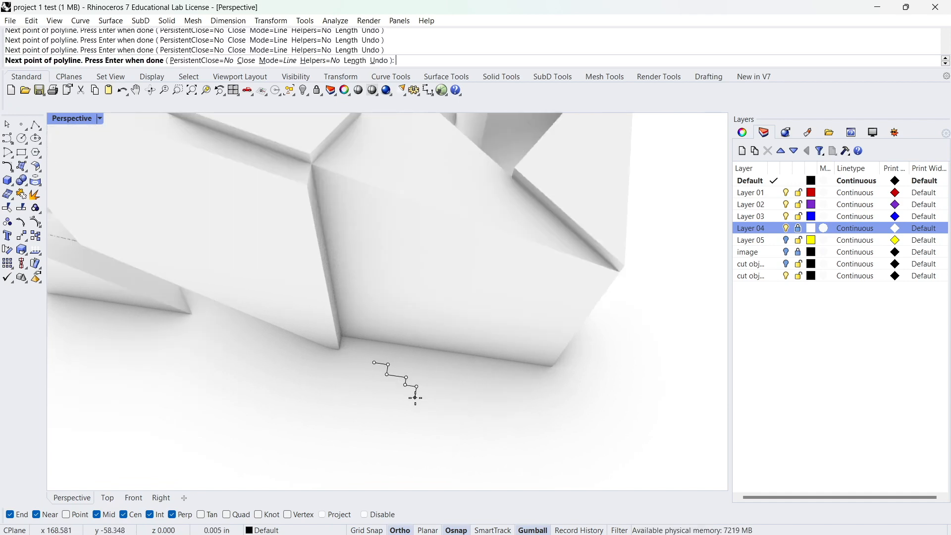
{"action": "left_click", "coordinate": [428, 398]}
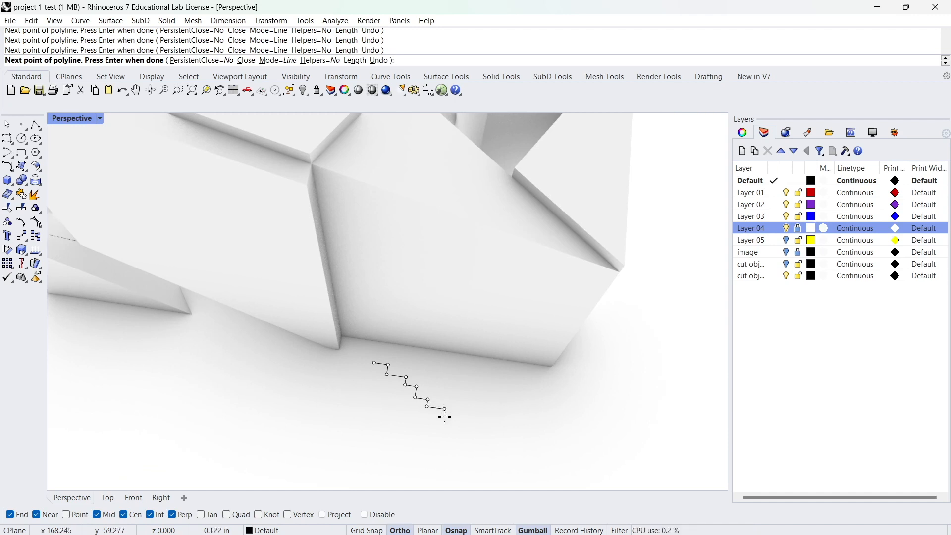
{"action": "key", "text": "Return"}
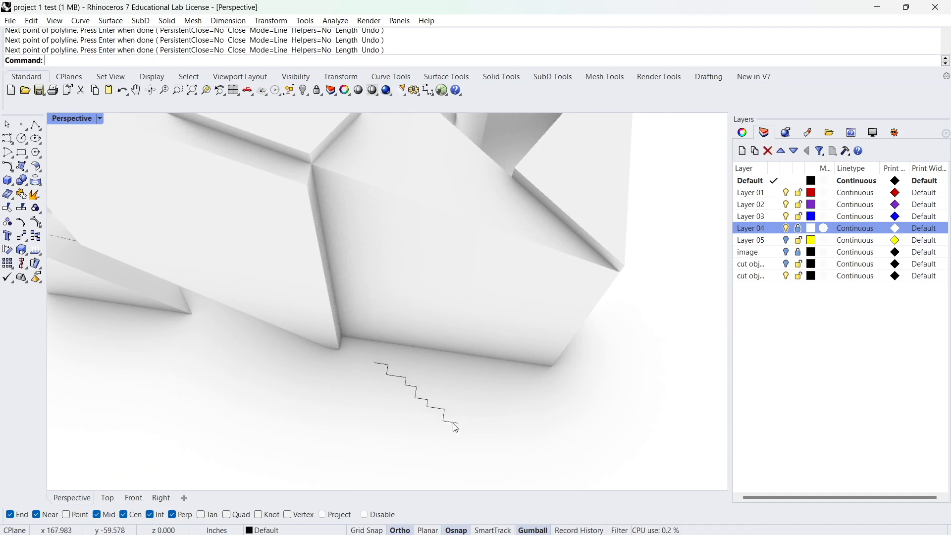
Try to offset the stepped polyline by 1 inch toward its outer side.
{"action": "left_click", "coordinate": [408, 386]}
{"action": "scroll", "coordinate": [406, 385], "scroll_direction": "down", "scroll_amount": 3}
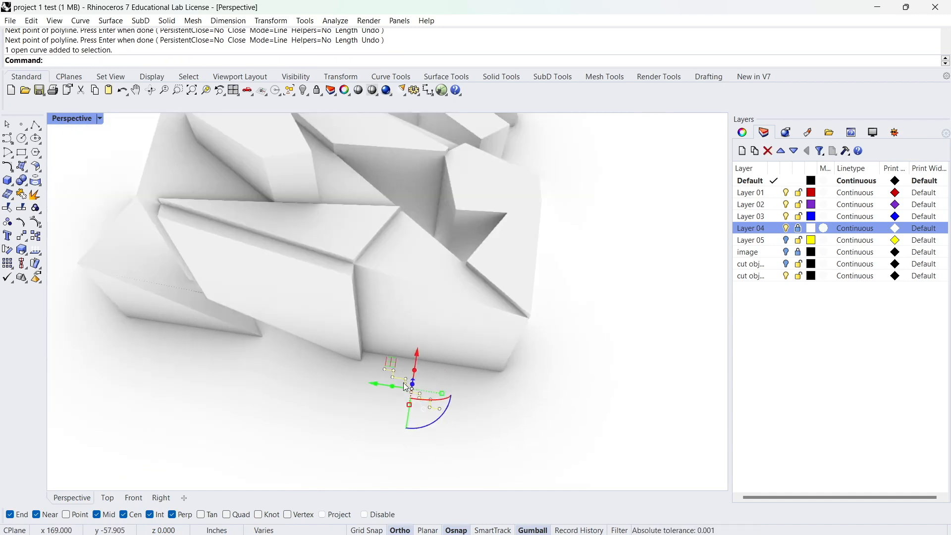
{"action": "key", "text": "Return"}
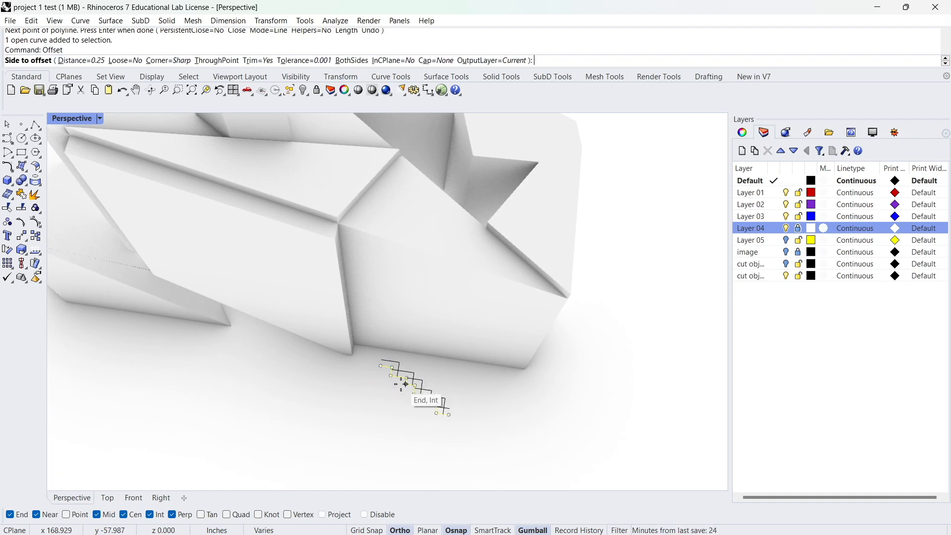
{"action": "type", "text": "1"}
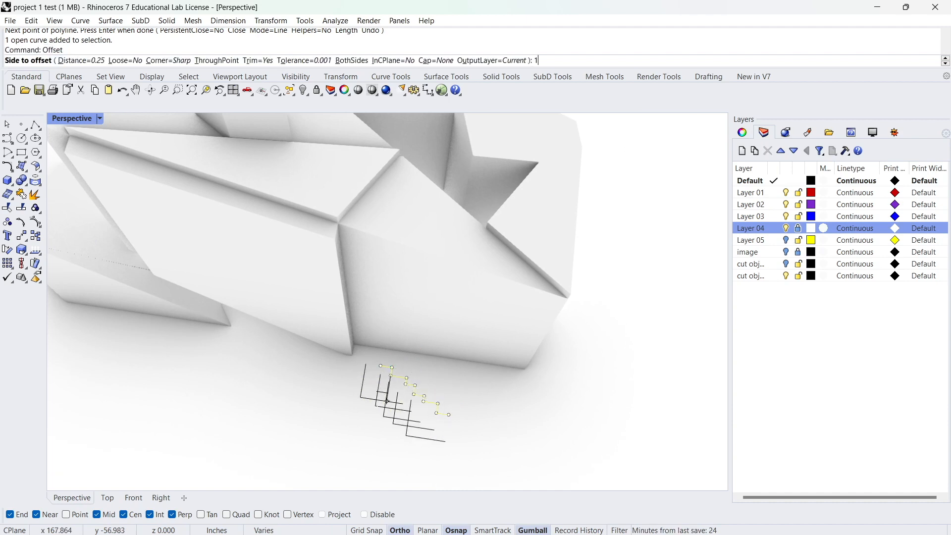
{"action": "key", "text": "Return"}
{"action": "left_click", "coordinate": [347, 411]}
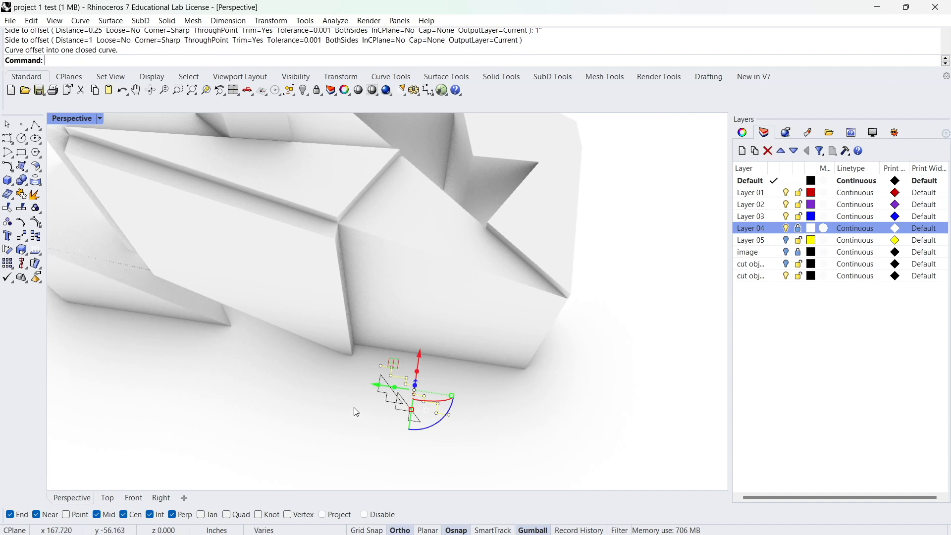
{"action": "right_click_drag", "start_coordinate": [352, 408], "coordinate": [352, 460]}
{"action": "key", "text": "ctrl+z"}
Copy the stepped polyline three times side by side along the block's base, parallel to the base edge.
{"action": "right_click_drag", "start_coordinate": [418, 389], "coordinate": [423, 369]}
{"action": "left_click", "coordinate": [422, 369]}
{"action": "type", "text": "Copy"}
{"action": "key", "text": "Return"}
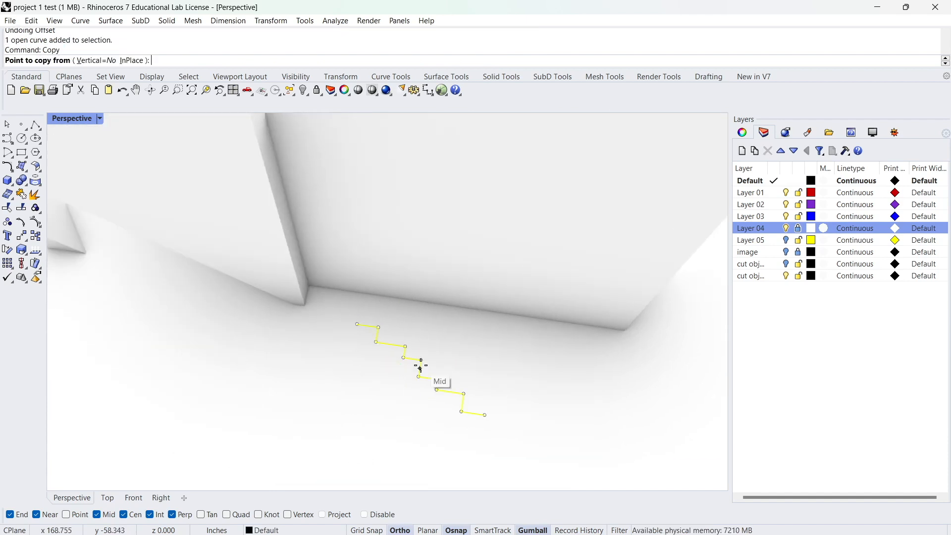
{"action": "left_click", "coordinate": [418, 366]}
{"action": "right_click_drag", "start_coordinate": [329, 390], "coordinate": [380, 386]}
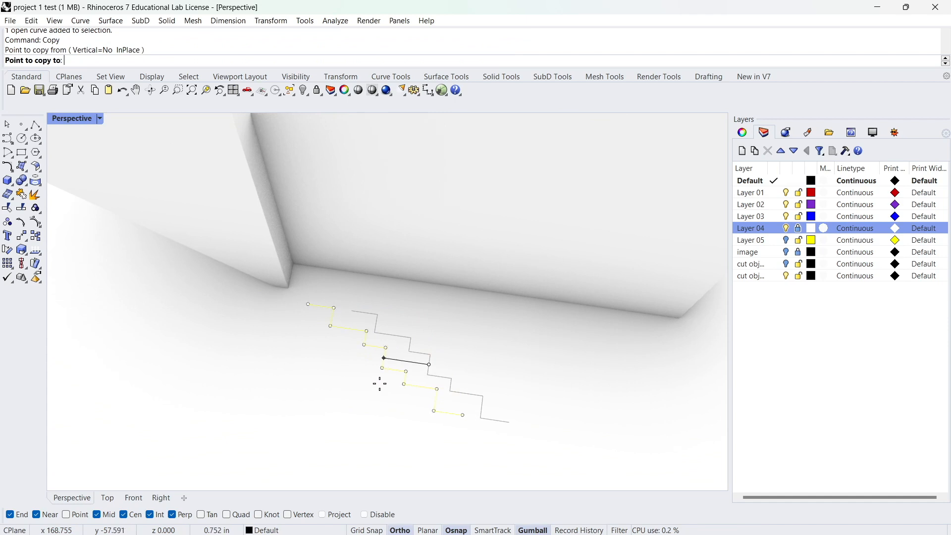
{"action": "left_click", "coordinate": [379, 384]}
{"action": "left_click", "coordinate": [308, 378]}
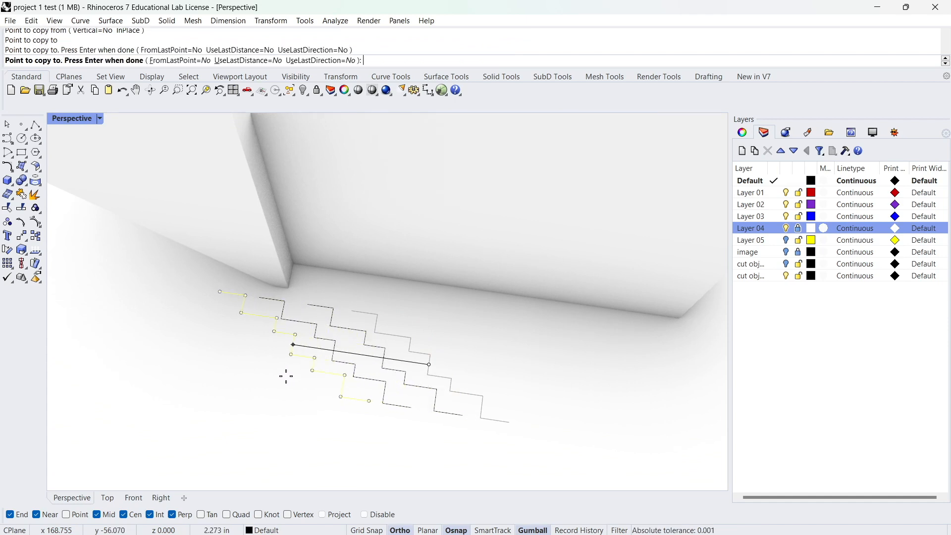
{"action": "left_click", "coordinate": [277, 358]}
{"action": "scroll", "coordinate": [273, 339], "scroll_direction": "down", "scroll_amount": 4}
{"action": "key", "text": "Return"}
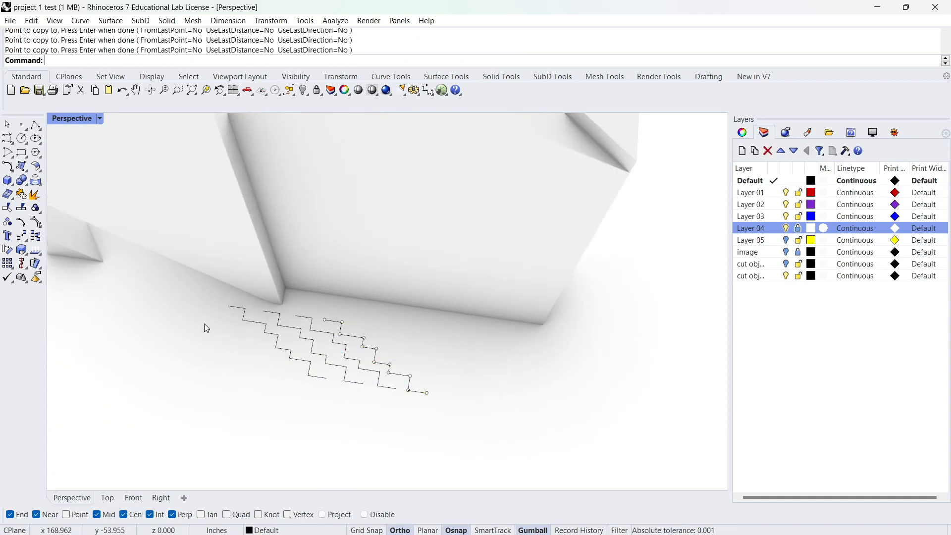
Try to outline the group of stepped polylines with one closed polyline through their end points.
{"action": "left_click", "coordinate": [35, 123]}
{"action": "left_click", "coordinate": [237, 307]}
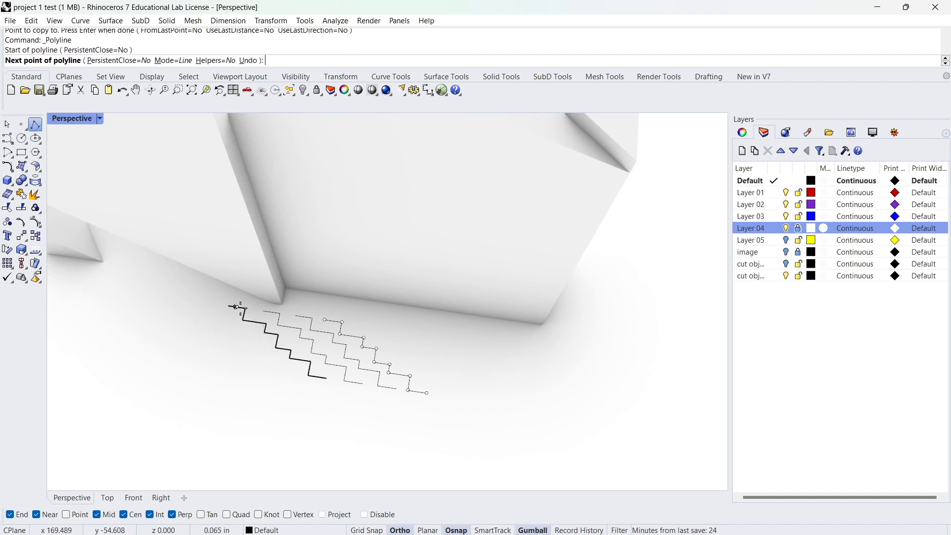
{"action": "left_click", "coordinate": [343, 322]}
{"action": "left_click", "coordinate": [428, 393]}
{"action": "left_click", "coordinate": [309, 376]}
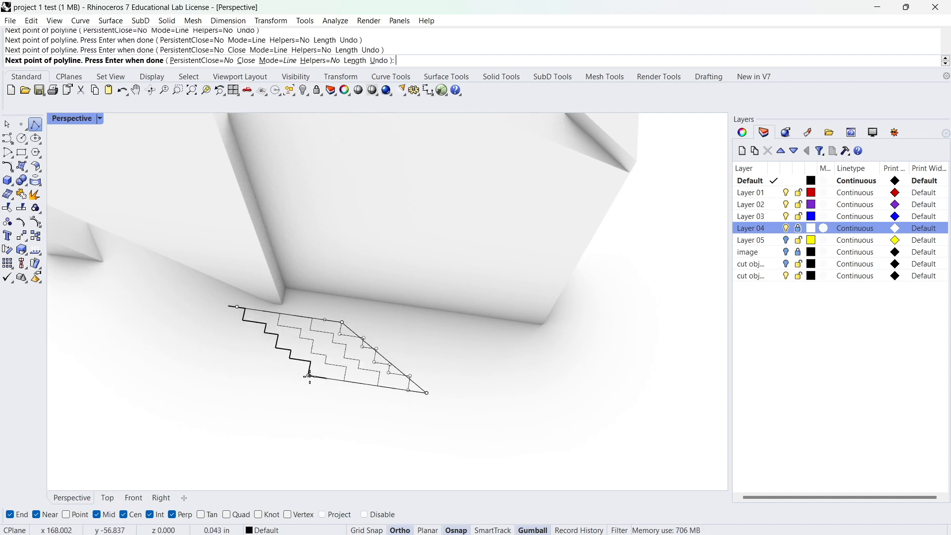
{"action": "left_click", "coordinate": [229, 306]}
{"action": "left_click", "coordinate": [236, 307]}
{"action": "right_click_drag", "start_coordinate": [351, 330], "coordinate": [296, 339]}
{"action": "key", "text": "ctrl+z"}
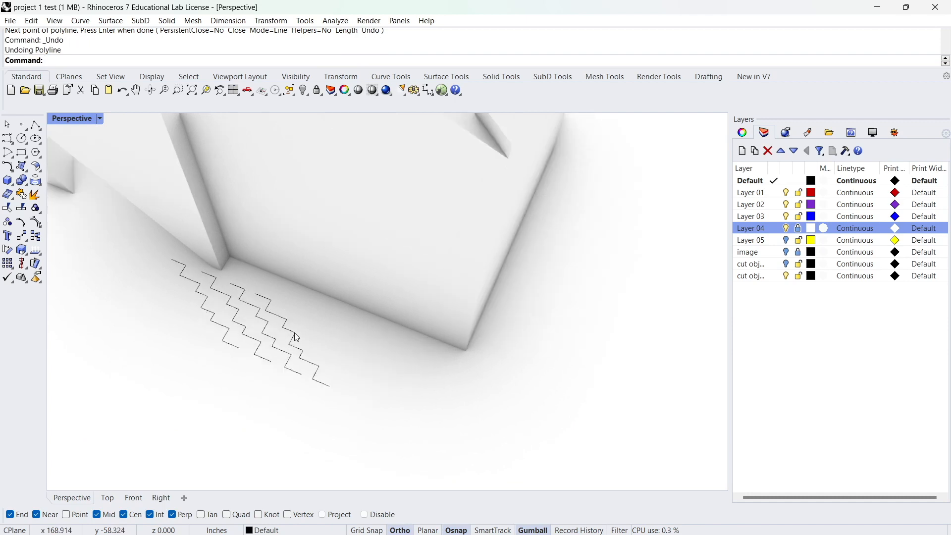
Move the stepped polyline nearest the block's corner away from the other three, beside that base corner.
{"action": "left_click", "coordinate": [296, 339]}
{"action": "left_click_drag", "start_coordinate": [307, 306], "coordinate": [348, 297]}
{"action": "left_click_drag", "start_coordinate": [272, 305], "coordinate": [364, 332]}
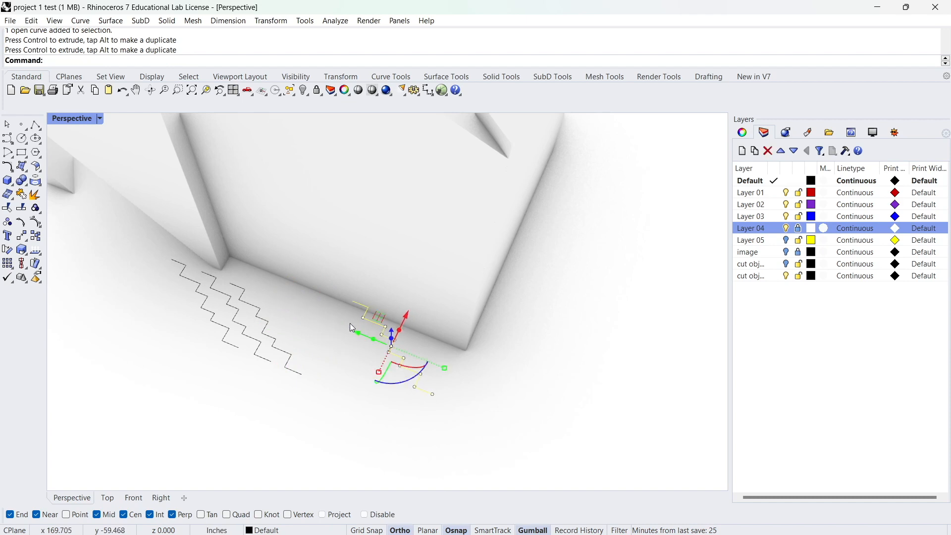
{"action": "left_click_drag", "start_coordinate": [408, 312], "coordinate": [281, 331]}
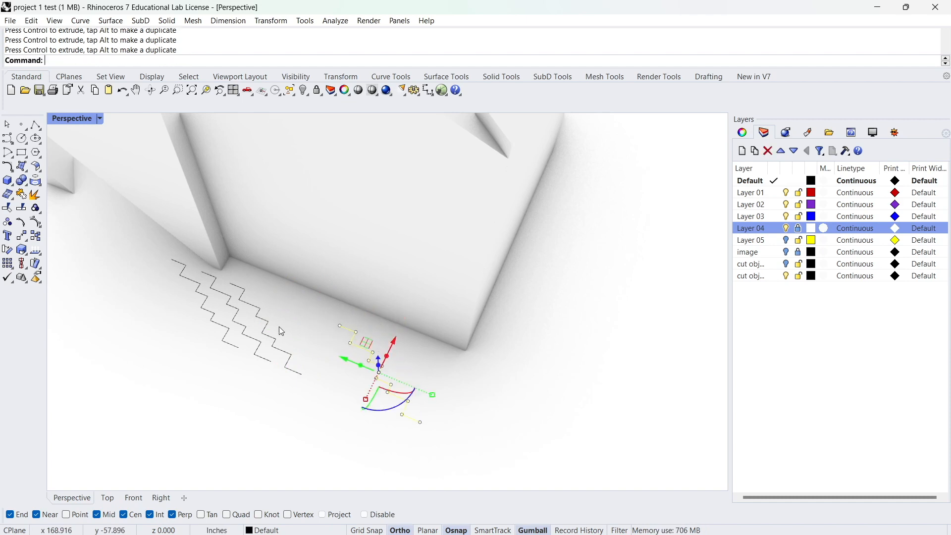
Draw a polyline around the block side of the separated stepped curve, connecting its two open ends.
{"action": "left_click", "coordinate": [35, 124]}
{"action": "left_click", "coordinate": [347, 342]}
{"action": "left_click", "coordinate": [351, 331]}
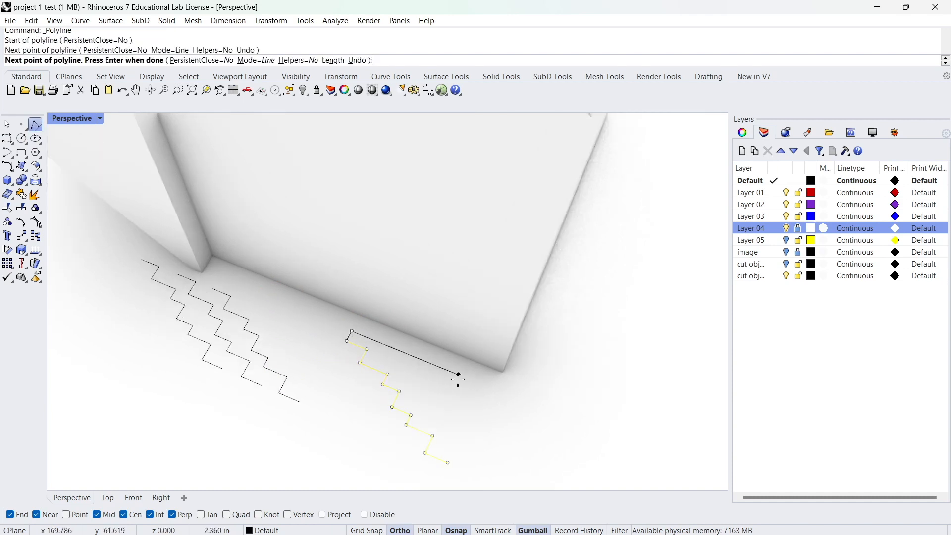
{"action": "left_click", "coordinate": [448, 468]}
{"action": "left_click", "coordinate": [449, 465]}
{"action": "key", "text": "Return"}
Join the stepped curve and the connecting polyline into one closed curve.
{"action": "left_click", "coordinate": [463, 430]}
{"action": "left_click", "coordinate": [429, 439]}
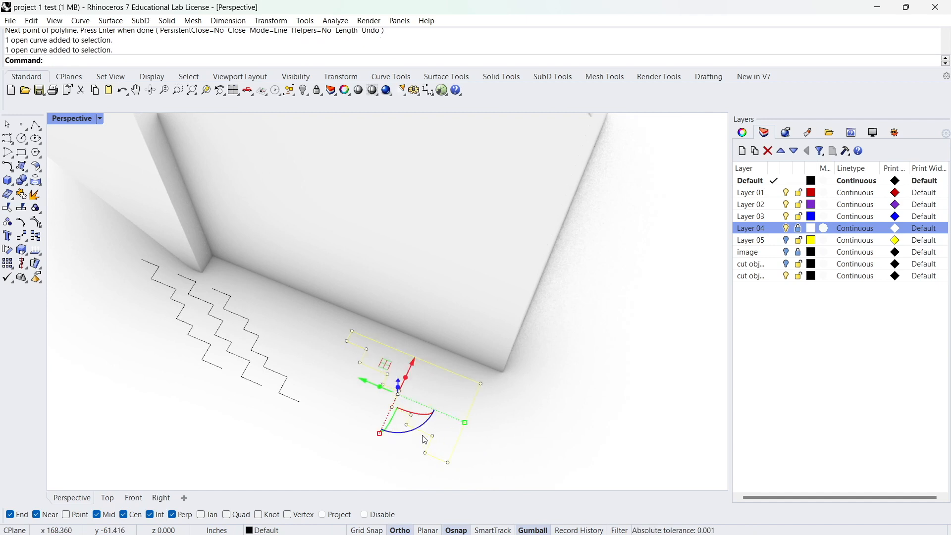
{"action": "type", "text": "j"}
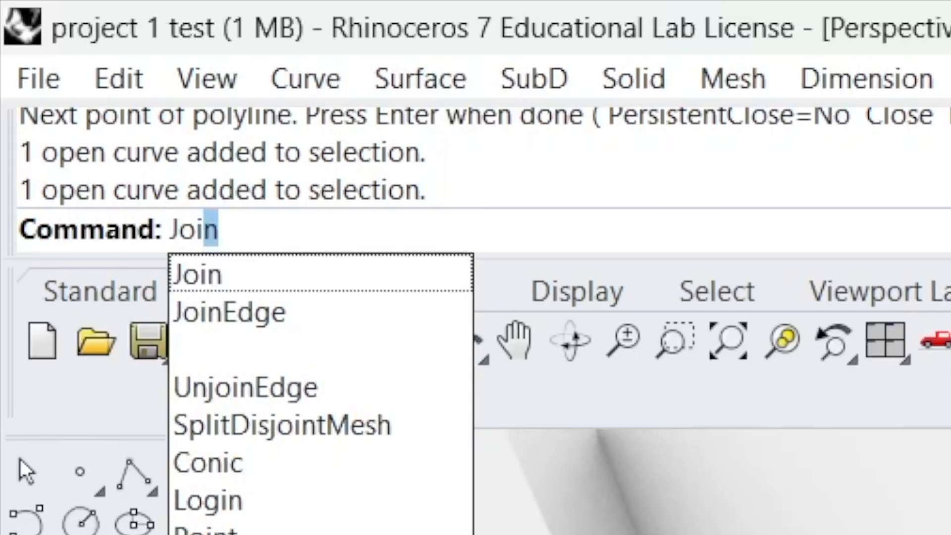
{"action": "key", "text": "Return"}
{"action": "left_click", "coordinate": [469, 418]}
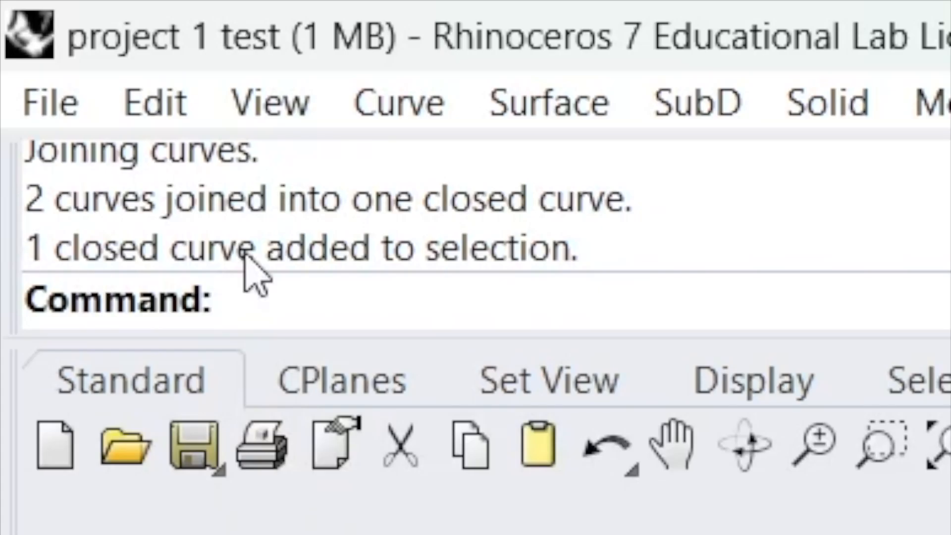
Move the closed stepped curve so that its outer corner sits on the block's base corner.
{"action": "scroll", "coordinate": [461, 393], "scroll_direction": "down", "scroll_amount": 4}
{"action": "right_click_drag", "start_coordinate": [460, 394], "coordinate": [429, 371]}
{"action": "mouse_move", "coordinate": [420, 375]}
{"action": "left_mouse_down"}
{"action": "mouse_move", "coordinate": [431, 364]}
{"action": "mouse_move", "coordinate": [412, 382]}
{"action": "left_mouse_up"}
{"action": "type", "text": "M"}
{"action": "key", "text": "Return"}
{"action": "left_click", "coordinate": [447, 410]}
{"action": "left_click", "coordinate": [471, 399]}
{"action": "right_click_drag", "start_coordinate": [470, 399], "coordinate": [457, 366]}
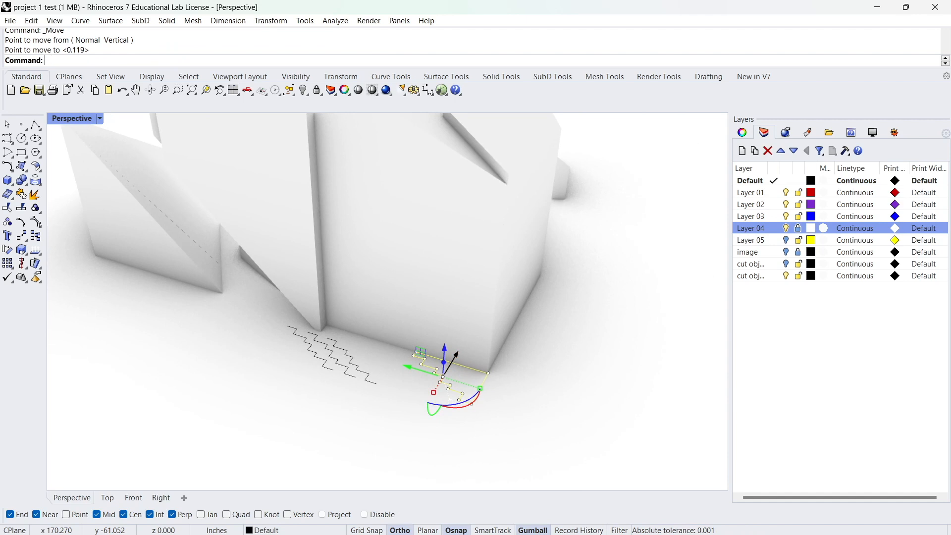
Extrude the closed stepped curve upward along the block's corner and cap it into a solid.
{"action": "right_click_drag", "start_coordinate": [450, 379], "coordinate": [405, 382]}
{"action": "type", "text": "trudecrv"}
{"action": "key", "text": "Return"}
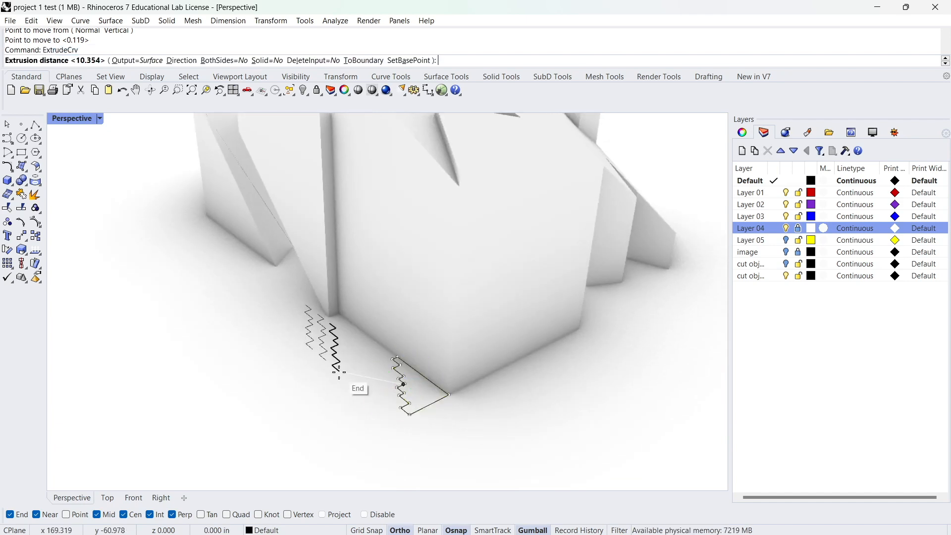
{"action": "left_click", "coordinate": [470, 204]}
{"action": "right_click_drag", "start_coordinate": [461, 207], "coordinate": [434, 233]}
{"action": "type", "text": "ca"}
{"action": "key", "text": "Return"}
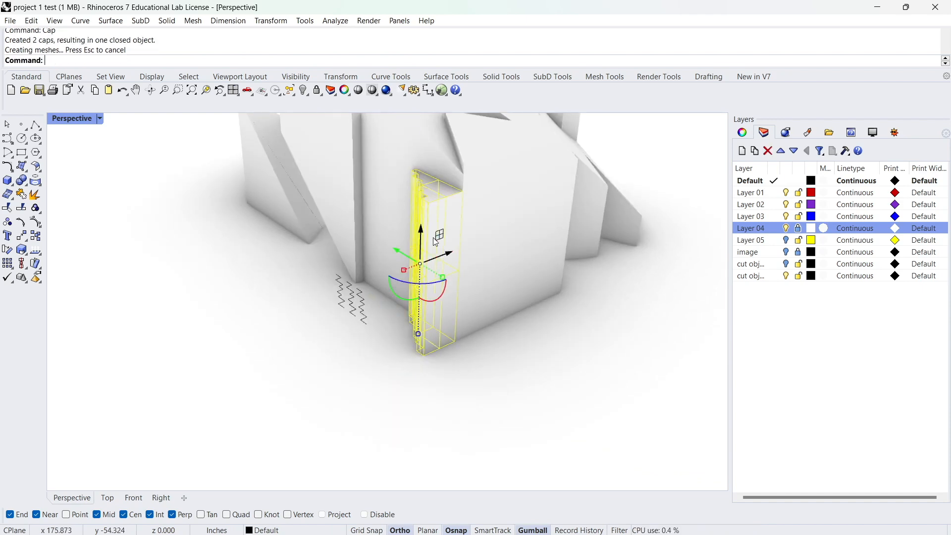
Mirror the stepped solid across the block's base edge into the block, and delete the original outside it.
{"action": "right_click_drag", "start_coordinate": [433, 240], "coordinate": [364, 313]}
{"action": "left_click", "coordinate": [386, 291]}
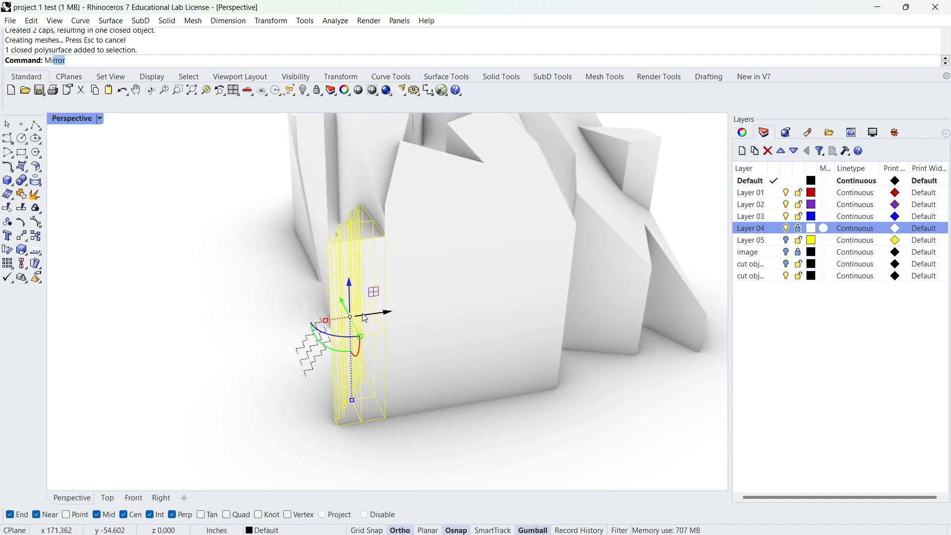
{"action": "key", "text": "Return"}
{"action": "left_click", "coordinate": [338, 425]}
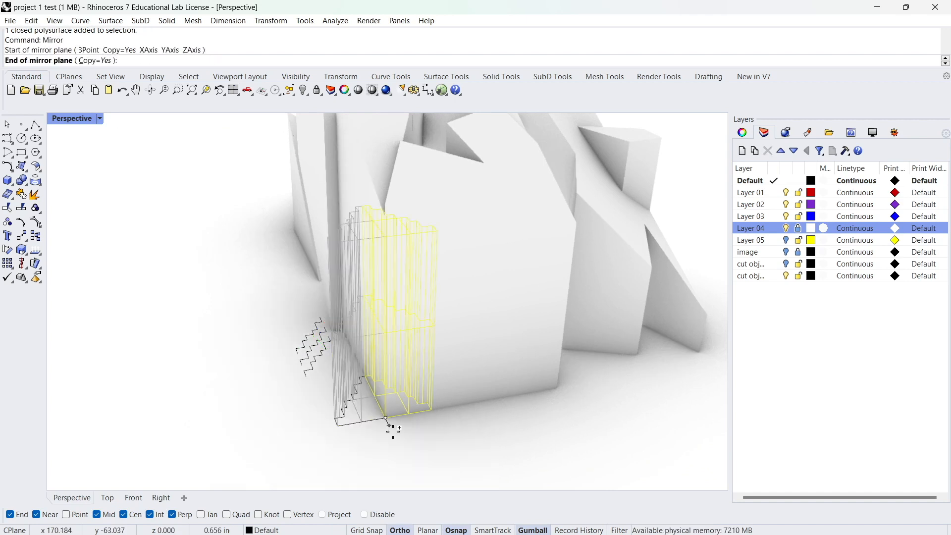
{"action": "left_click", "coordinate": [403, 441]}
{"action": "key", "text": "Escape"}
{"action": "left_click", "coordinate": [355, 373]}
{"action": "key", "text": "Delete"}
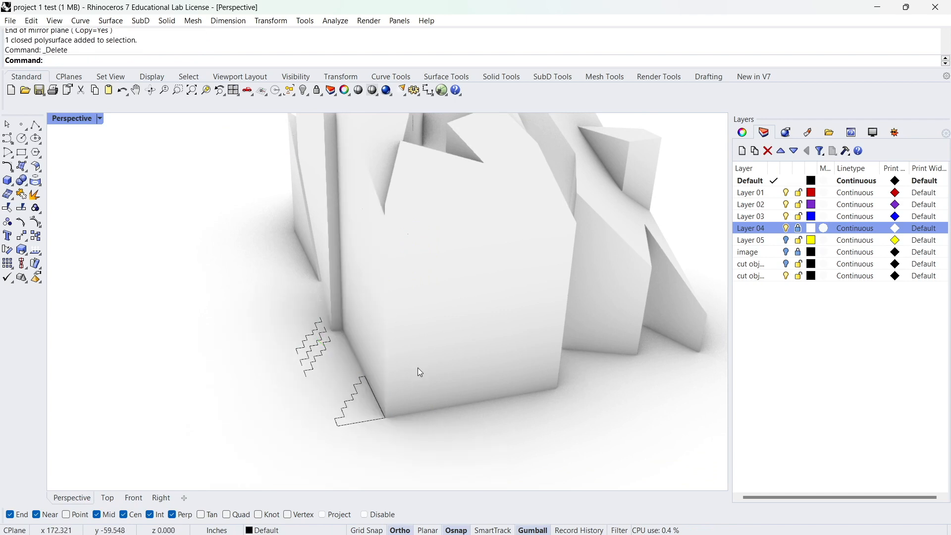
Move the stepped solid from its block's base corner to the matching base corner of the block in another copy.
{"action": "left_click", "coordinate": [411, 391]}
{"action": "left_click", "coordinate": [494, 312]}
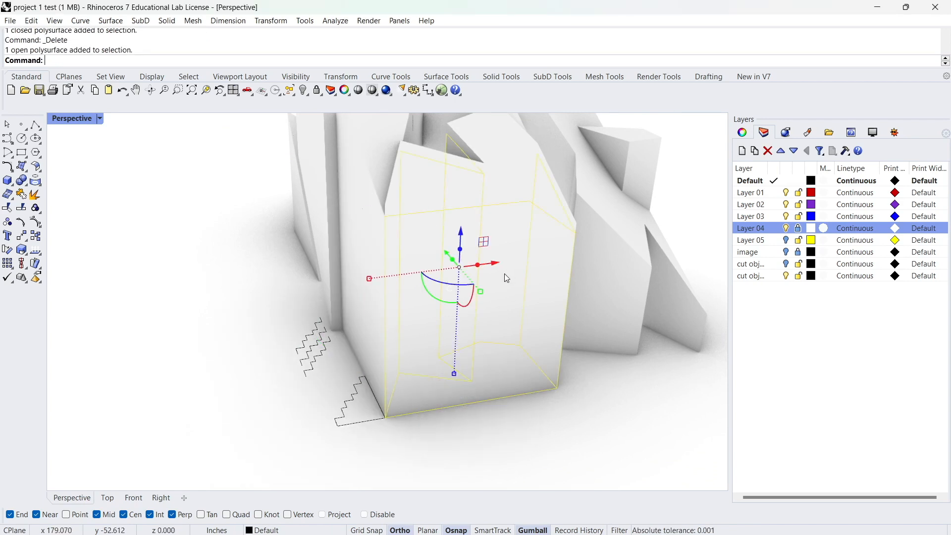
{"action": "right_click_drag", "start_coordinate": [466, 286], "coordinate": [442, 291]}
{"action": "left_click", "coordinate": [390, 420]}
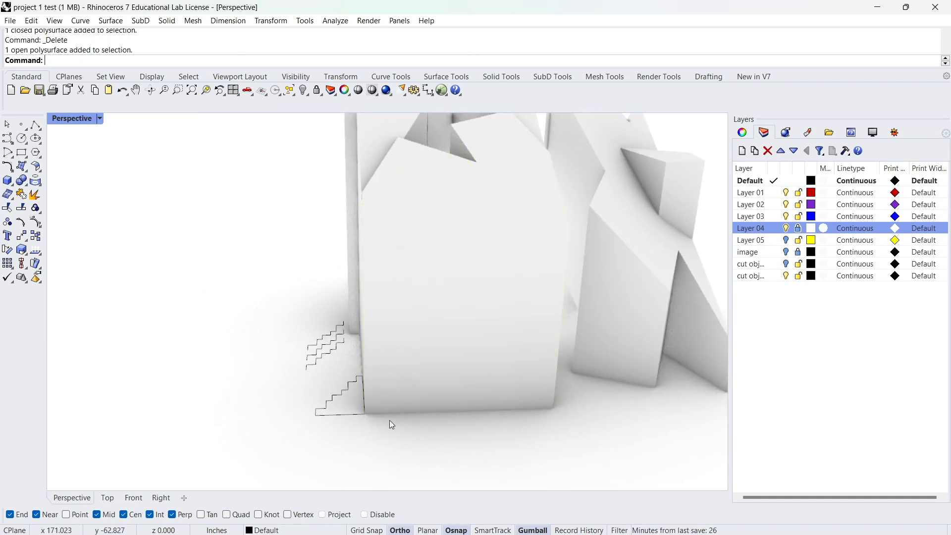
{"action": "left_click", "coordinate": [381, 404]}
{"action": "left_click", "coordinate": [419, 443]}
{"action": "scroll", "coordinate": [386, 410], "scroll_direction": "down", "scroll_amount": 2}
{"action": "scroll", "coordinate": [385, 410], "scroll_direction": "up", "scroll_amount": 2}
{"action": "type", "text": "M"}
{"action": "key", "text": "Return"}
{"action": "left_click", "coordinate": [363, 414]}
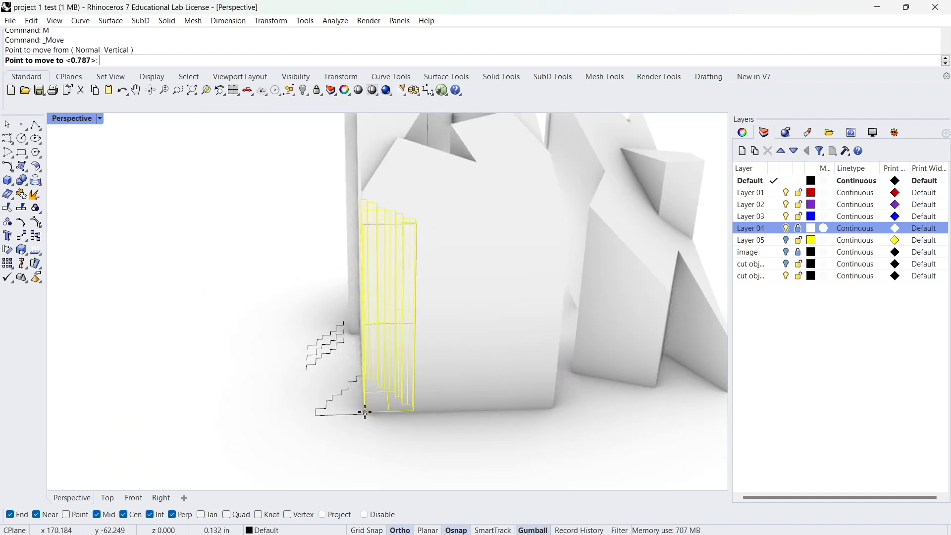
{"action": "scroll", "coordinate": [364, 399], "scroll_direction": "down", "scroll_amount": 5}
{"action": "right_click_drag", "start_coordinate": [307, 341], "coordinate": [607, 334], "text": "shift"}
{"action": "scroll", "coordinate": [595, 329], "scroll_direction": "down", "scroll_amount": 4}
{"action": "scroll", "coordinate": [633, 342], "scroll_direction": "up", "scroll_amount": 6}
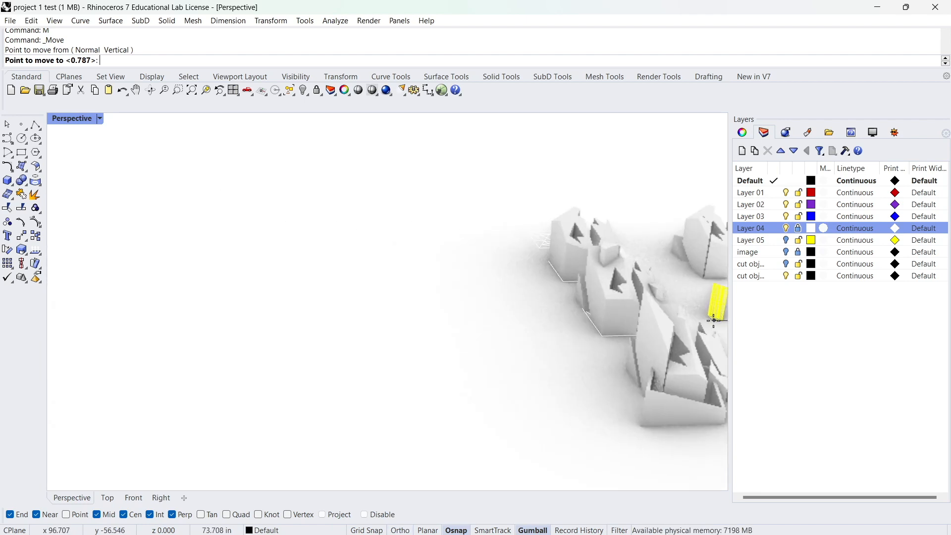
{"action": "left_click", "coordinate": [566, 427]}
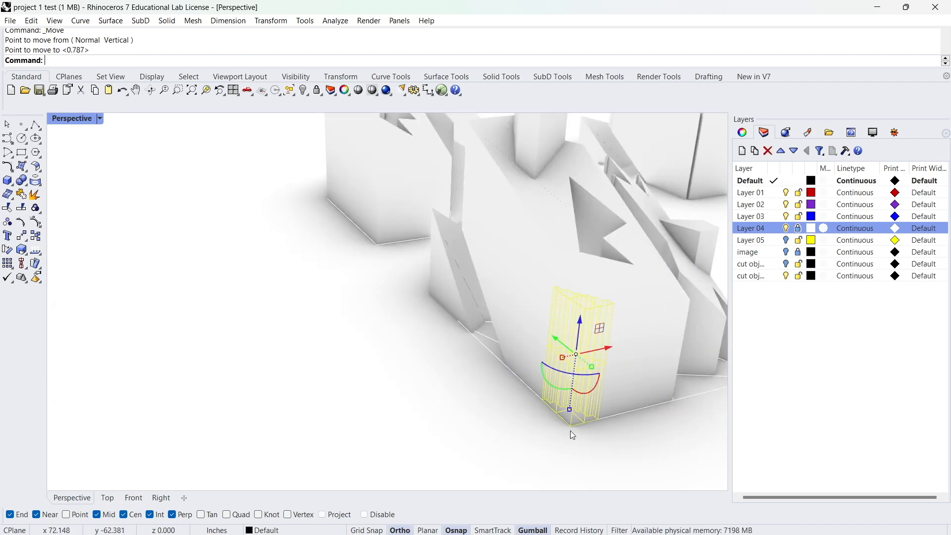
{"action": "scroll", "coordinate": [579, 376], "scroll_direction": "up", "scroll_amount": 4}
{"action": "left_click", "coordinate": [658, 374]}
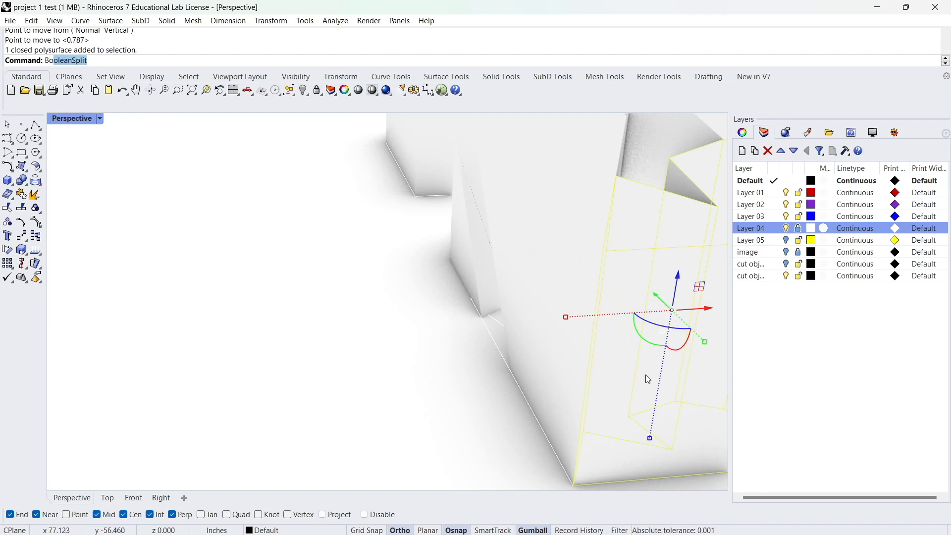
{"action": "key", "text": "Down"}
{"action": "key", "text": "Down"}
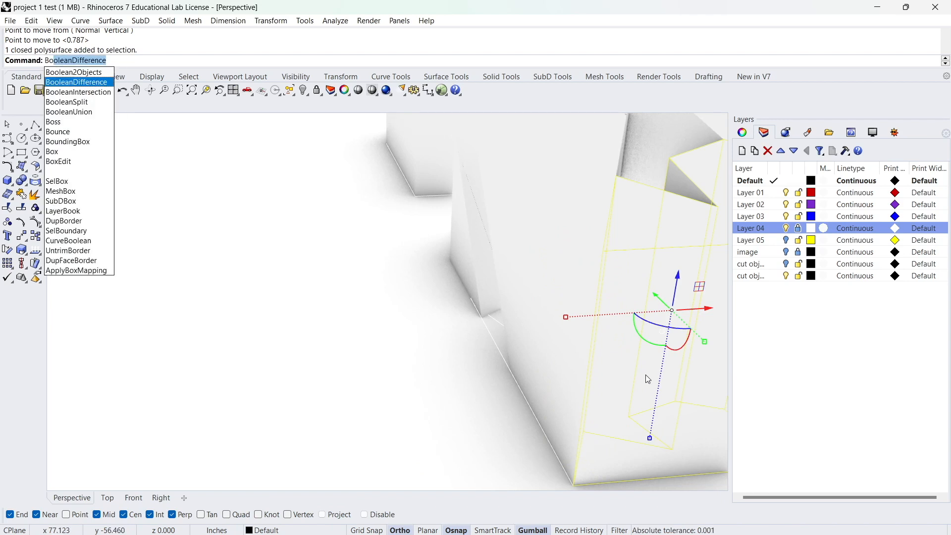
{"action": "key", "text": "Down"}
{"action": "key", "text": "Down"}
{"action": "key", "text": "Return"}
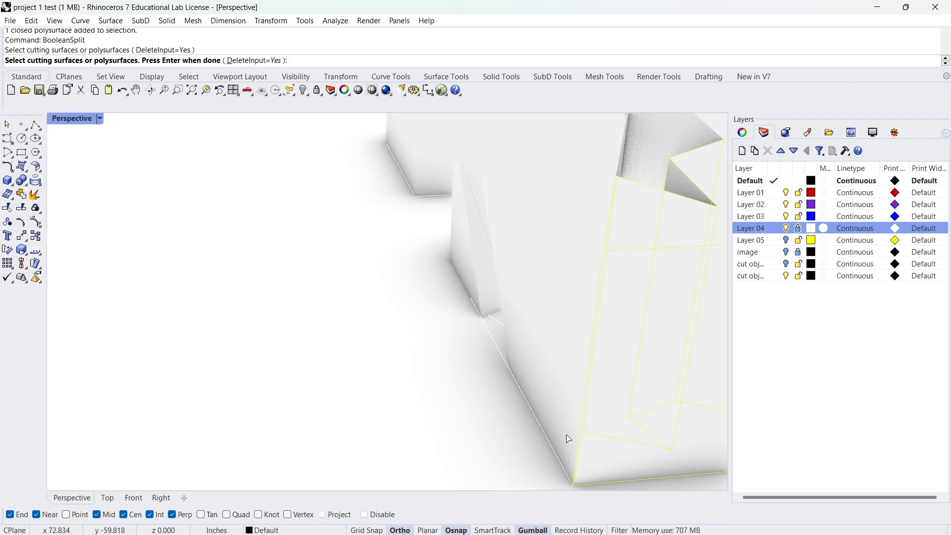
{"action": "right_click_drag", "start_coordinate": [568, 439], "coordinate": [446, 384]}
{"action": "key", "text": "Escape"}
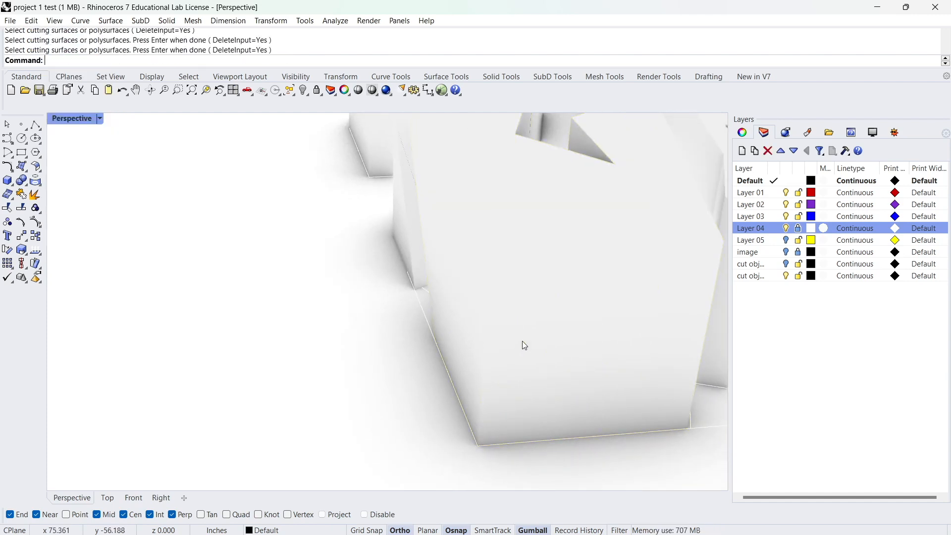
Boolean split the two blocks meeting at the corner, using the stepped solid as the cutter.
{"action": "left_click", "coordinate": [523, 303]}
{"action": "left_click", "coordinate": [453, 333], "text": "shift"}
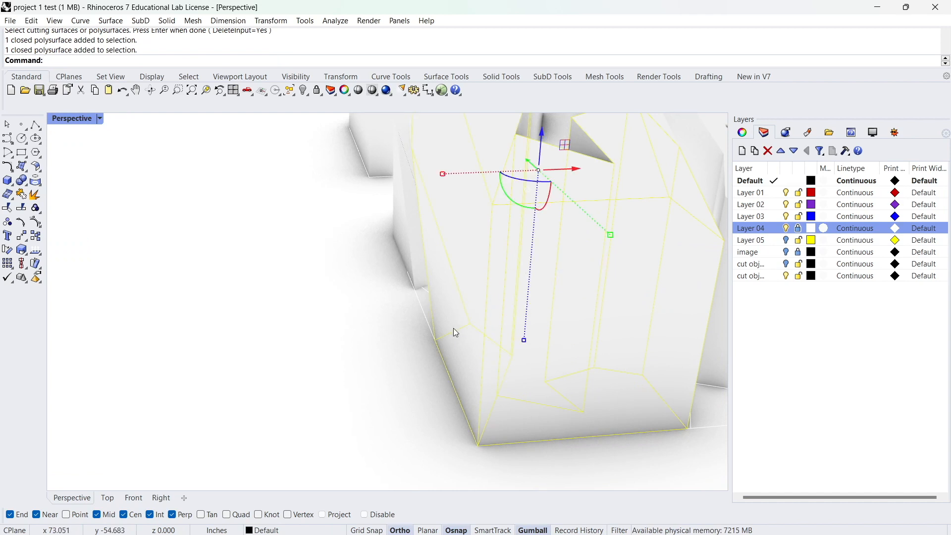
{"action": "key", "text": "Return"}
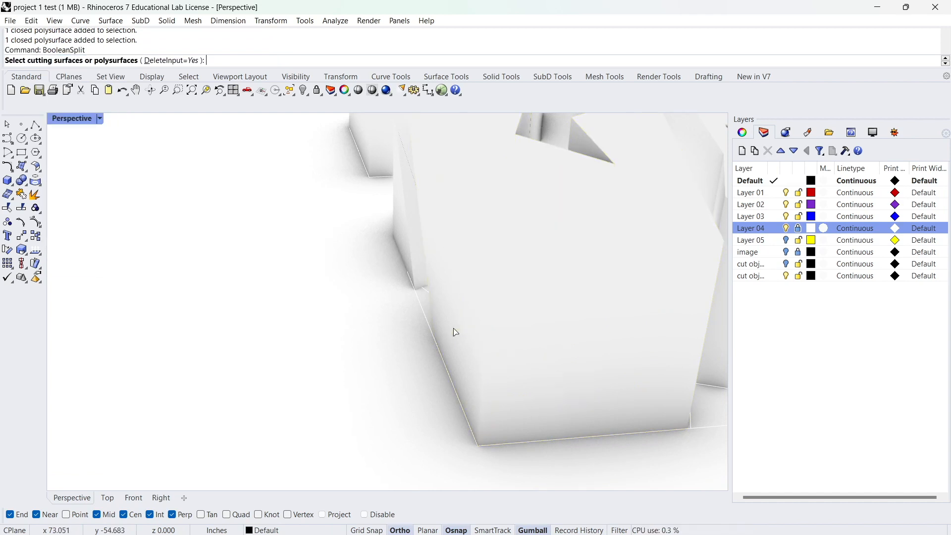
{"action": "left_click", "coordinate": [480, 434]}
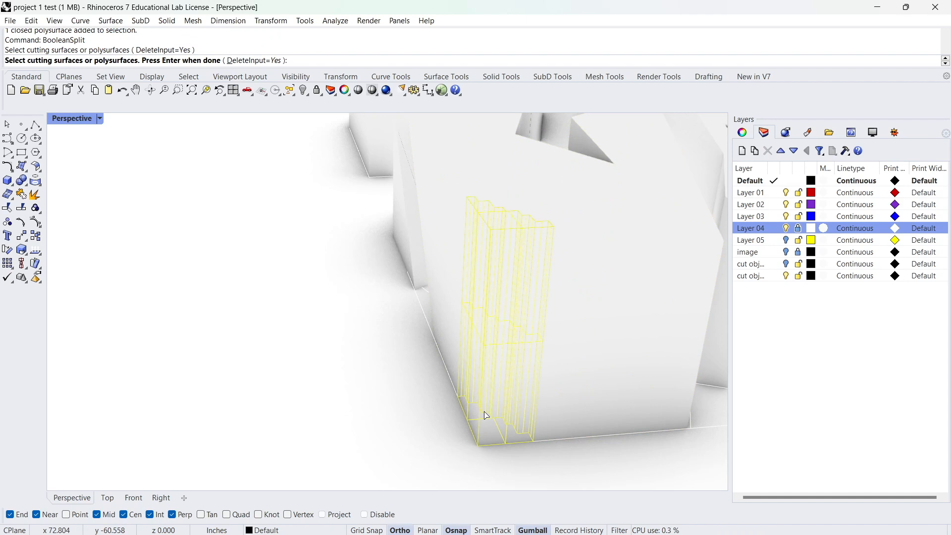
{"action": "key", "text": "Return"}
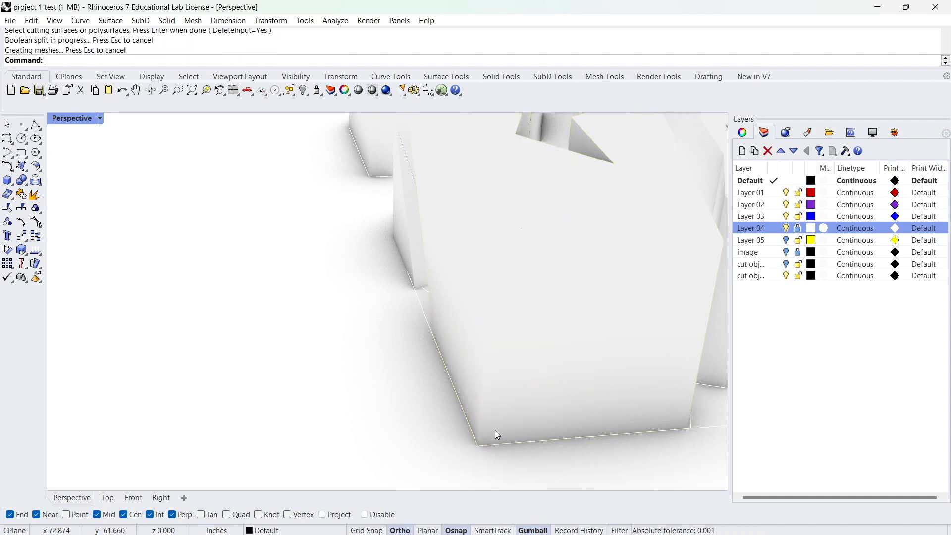
Move the two cut-out stepped pieces out of the block's corner.
{"action": "left_click", "coordinate": [512, 441]}
{"action": "left_click", "coordinate": [537, 472]}
{"action": "left_click", "coordinate": [434, 478]}
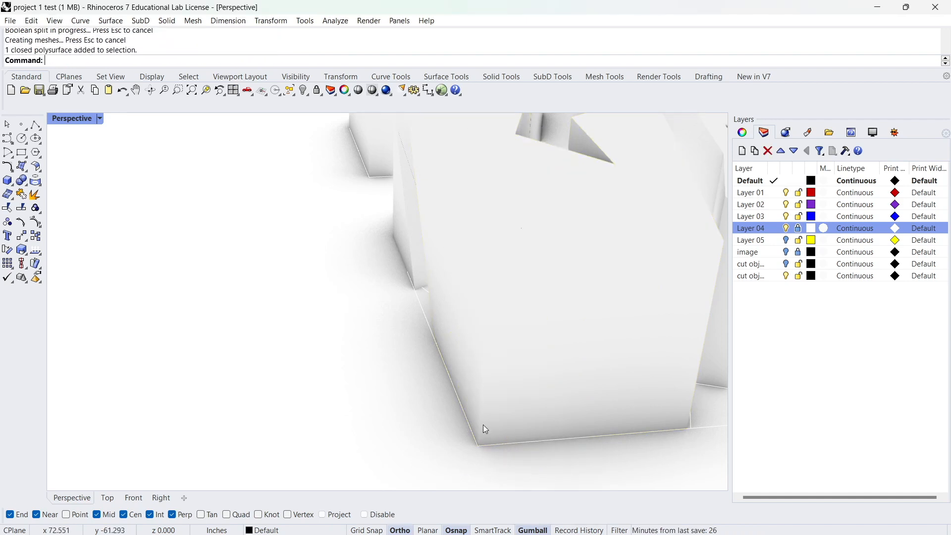
{"action": "left_click", "coordinate": [490, 413]}
{"action": "left_click", "coordinate": [530, 452]}
{"action": "left_click_drag", "start_coordinate": [527, 320], "coordinate": [303, 331]}
{"action": "left_click", "coordinate": [406, 406]}
{"action": "left_click", "coordinate": [504, 415]}
{"action": "left_click", "coordinate": [474, 401], "text": "shift"}
{"action": "right_click_drag", "start_coordinate": [476, 378], "coordinate": [491, 313]}
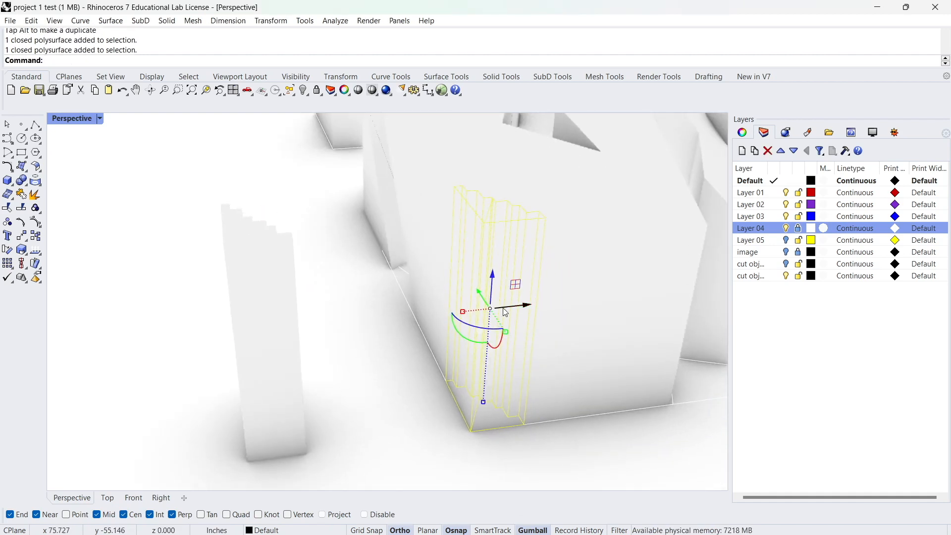
{"action": "left_click_drag", "start_coordinate": [527, 308], "coordinate": [405, 374]}
Undo the moves of the cut-out pieces and the Boolean split of the two blocks.
{"action": "left_click", "coordinate": [456, 384]}
{"action": "right_click_drag", "start_coordinate": [455, 384], "coordinate": [463, 343]}
{"action": "scroll", "coordinate": [481, 399], "scroll_direction": "up", "scroll_amount": 6}
{"action": "right_click_drag", "start_coordinate": [488, 420], "coordinate": [419, 241], "text": "shift"}
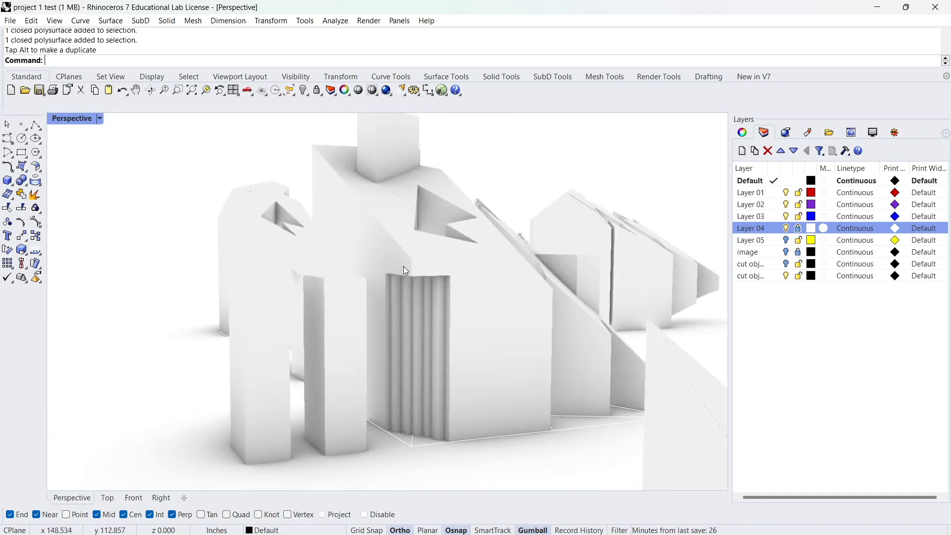
{"action": "right_click_drag", "start_coordinate": [330, 302], "coordinate": [328, 386]}
{"action": "key", "text": "ctrl+z"}
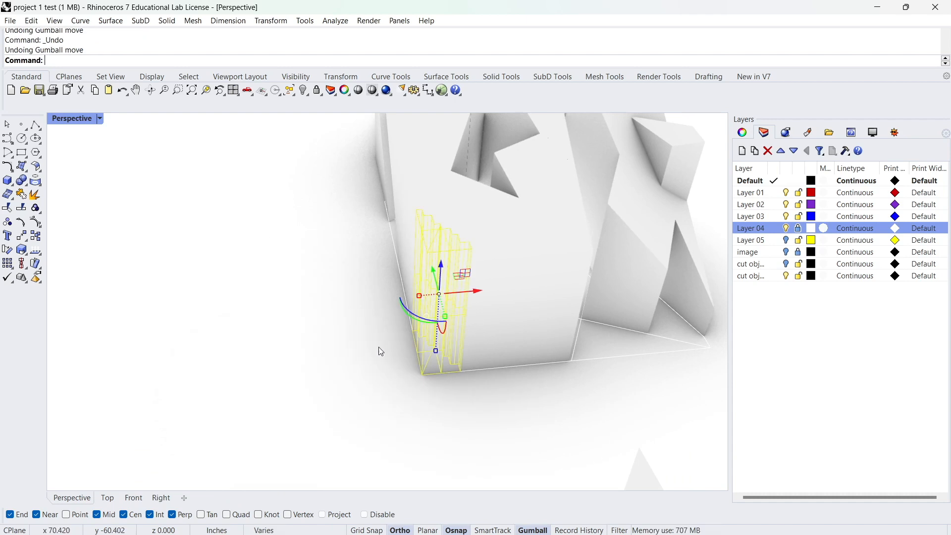
{"action": "key", "text": "ctrl+z"}
Stretch the stepped solid vertically so that it extends past the top and base of the corner blocks.
{"action": "left_click", "coordinate": [429, 347]}
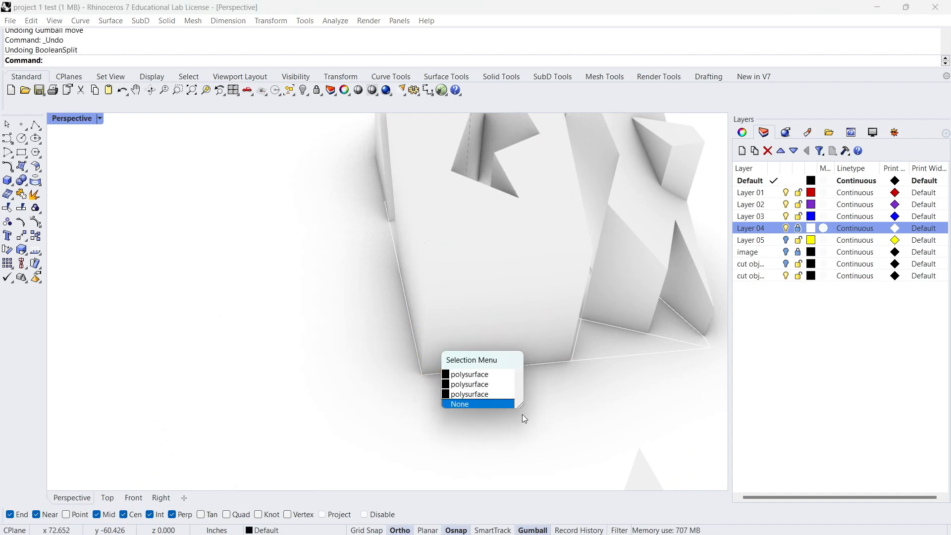
{"action": "left_click", "coordinate": [466, 393]}
{"action": "right_click_drag", "start_coordinate": [466, 393], "coordinate": [444, 318]}
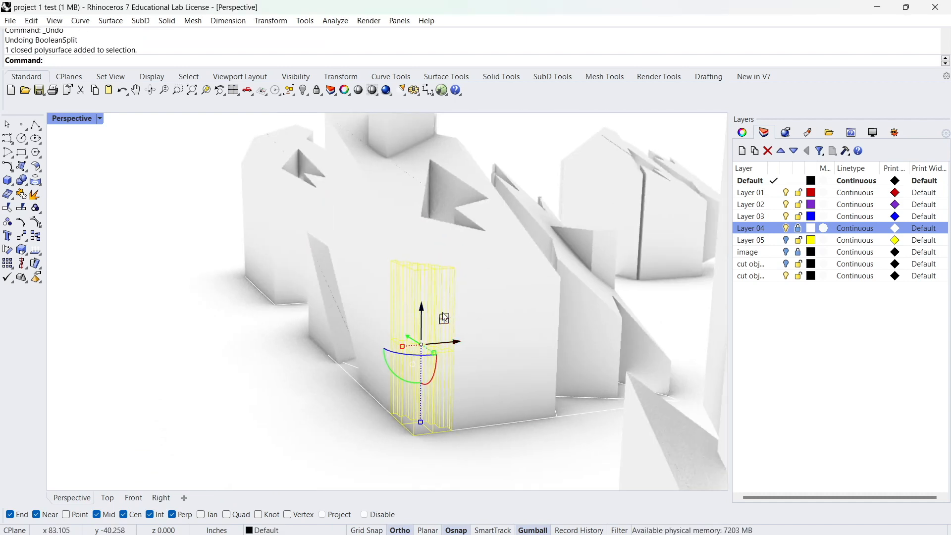
{"action": "left_click_drag", "start_coordinate": [420, 423], "coordinate": [419, 484]}
{"action": "right_click_drag", "start_coordinate": [415, 246], "coordinate": [504, 258]}
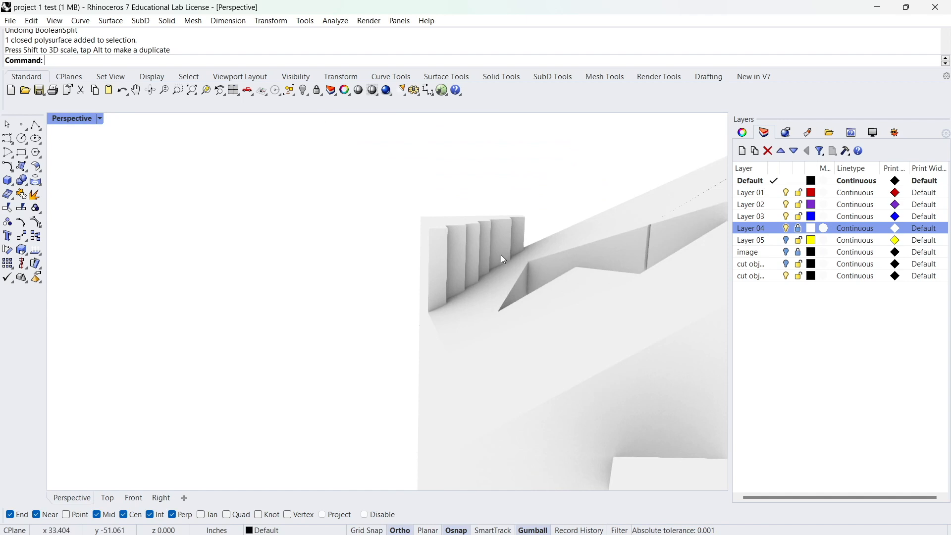
{"action": "right_click_drag", "start_coordinate": [452, 243], "coordinate": [461, 321]}
{"action": "right_click_drag", "start_coordinate": [446, 295], "coordinate": [467, 283]}
Subtract the stretched stepped solid from the two blocks meeting at the corner with a Boolean difference.
{"action": "left_click", "coordinate": [436, 297]}
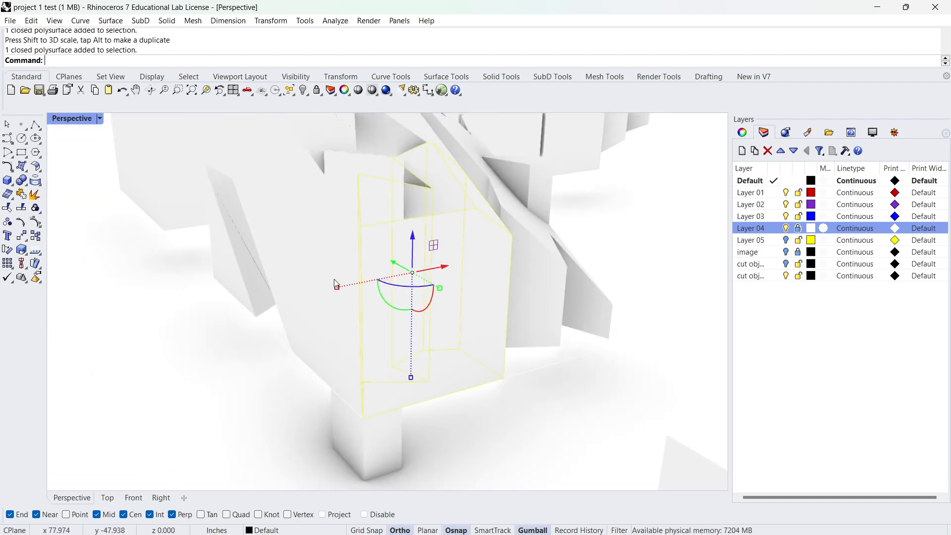
{"action": "left_click", "coordinate": [320, 286], "text": "shift"}
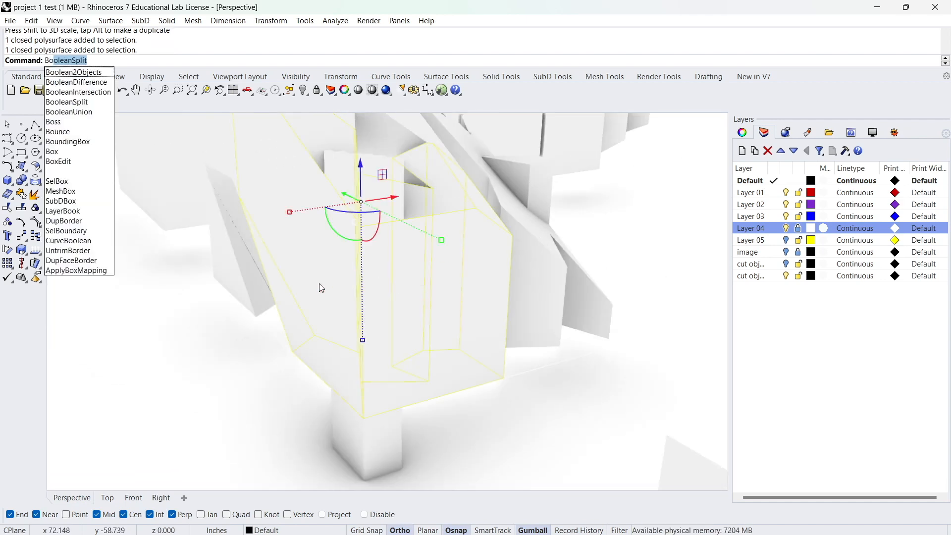
{"action": "key", "text": "Down"}
{"action": "key", "text": "Return"}
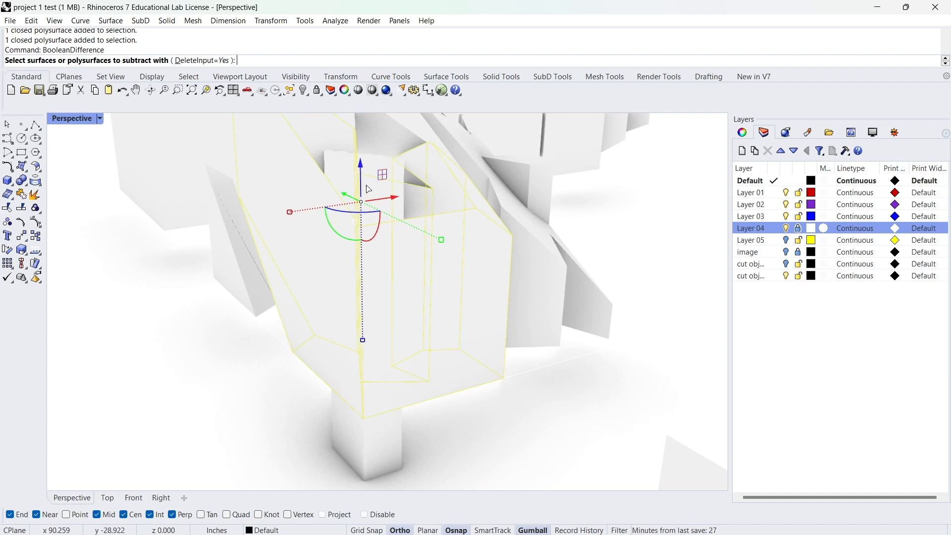
{"action": "right_click_drag", "start_coordinate": [367, 189], "coordinate": [298, 219]}
{"action": "right_click_drag", "start_coordinate": [461, 159], "coordinate": [422, 153]}
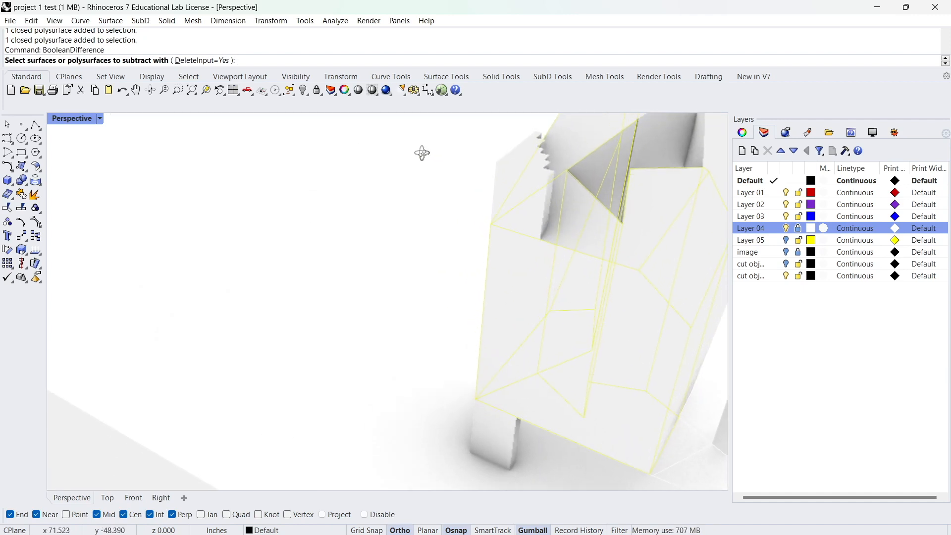
{"action": "left_click", "coordinate": [520, 172]}
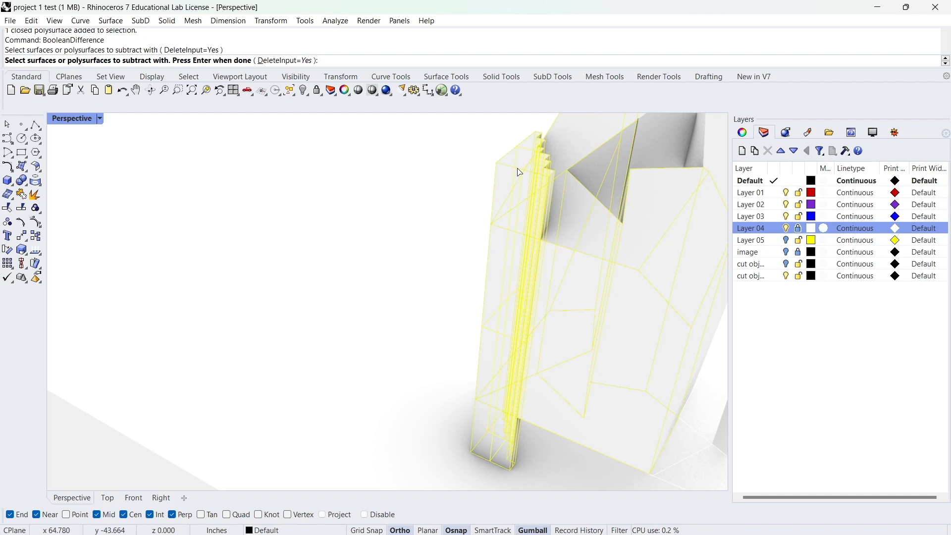
{"action": "key", "text": "Return"}
Examine the stepped corner recess and the surrounding sliced volumes from several sides and heights.
{"action": "left_click", "coordinate": [404, 255]}
{"action": "right_click_drag", "start_coordinate": [404, 255], "coordinate": [456, 372]}
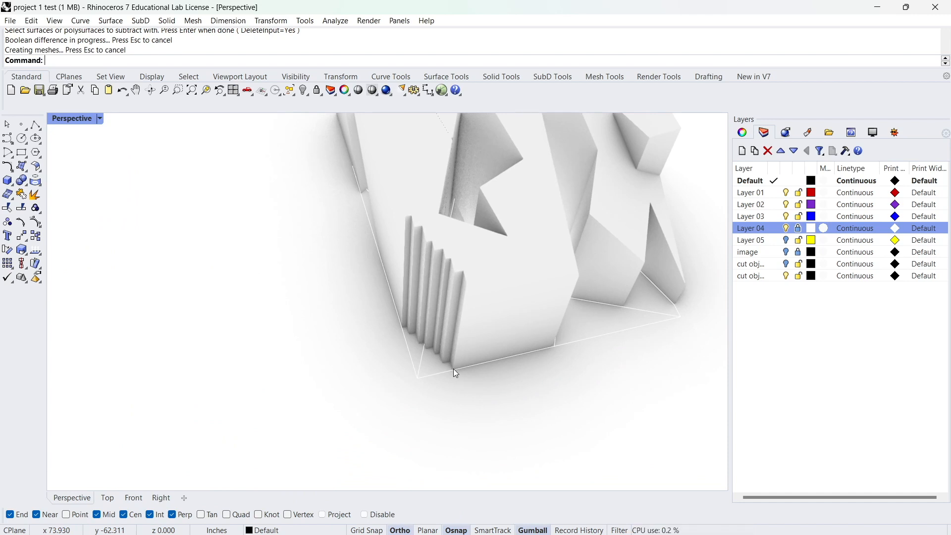
{"action": "right_click_drag", "start_coordinate": [461, 367], "coordinate": [372, 341]}
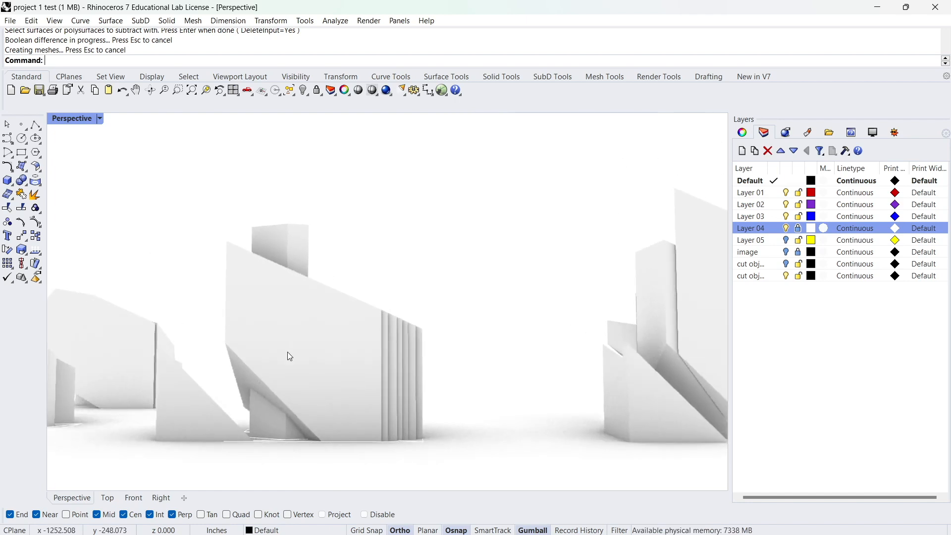
{"action": "right_click_drag", "start_coordinate": [383, 298], "coordinate": [406, 305]}
{"action": "right_click_drag", "start_coordinate": [495, 257], "coordinate": [370, 257]}
{"action": "right_click_drag", "start_coordinate": [545, 386], "coordinate": [405, 281], "text": "shift"}
{"action": "right_click_drag", "start_coordinate": [299, 292], "coordinate": [550, 277]}
{"action": "right_click_drag", "start_coordinate": [335, 422], "coordinate": [418, 370]}
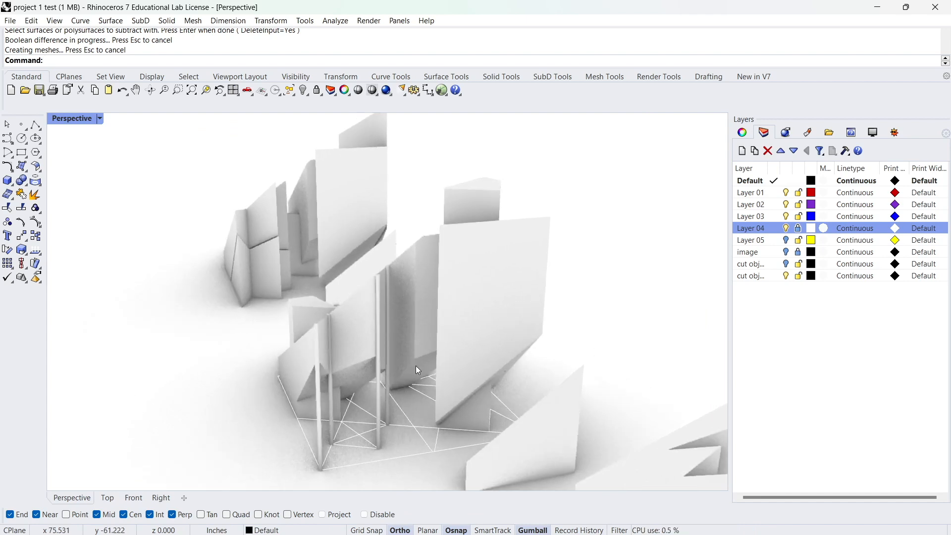
{"action": "right_click_drag", "start_coordinate": [337, 402], "coordinate": [404, 414]}
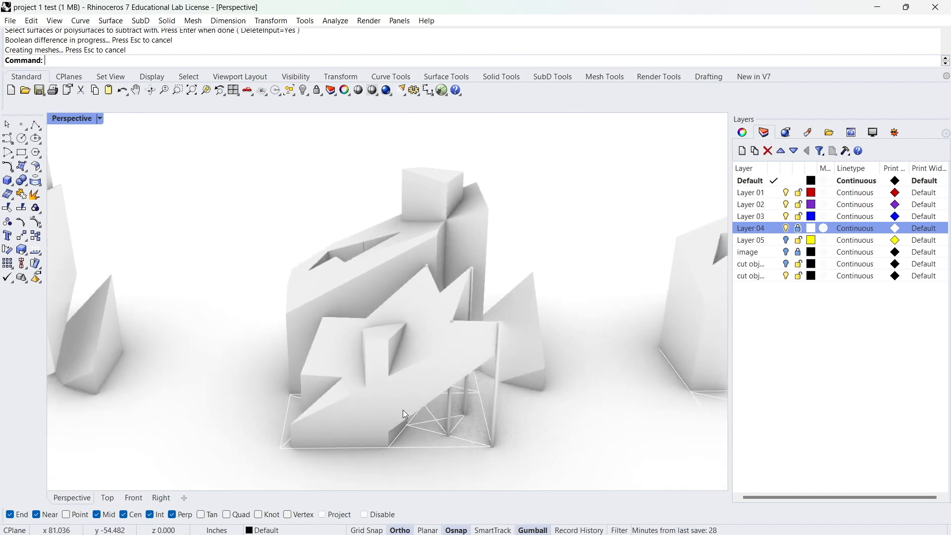